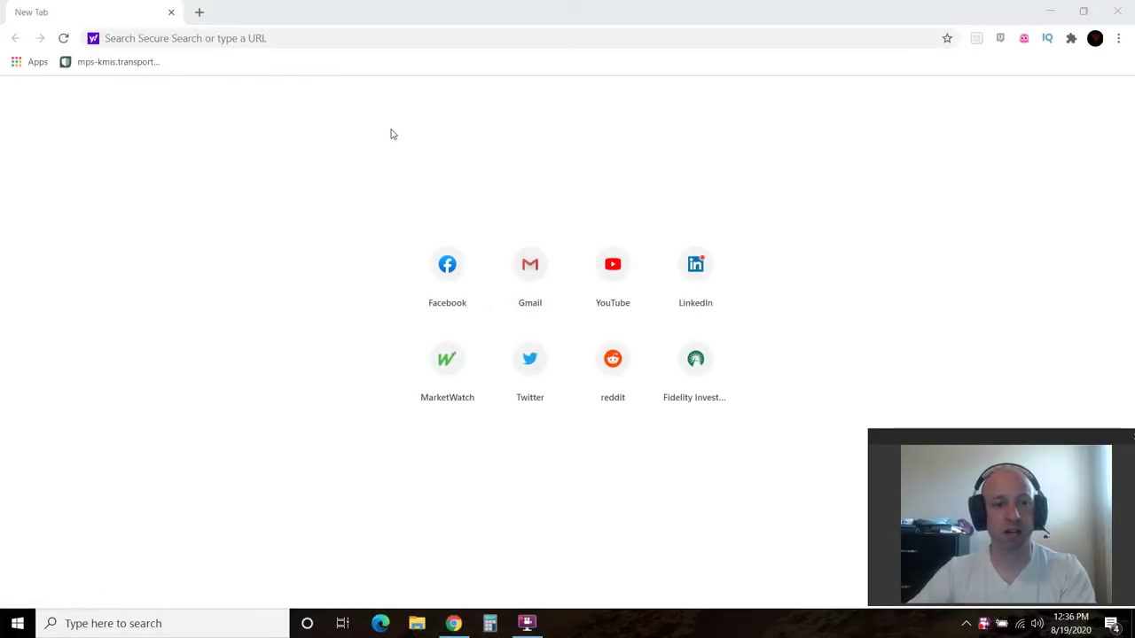
Go to google.com, search 'google images', and switch to the Images results
click(277, 40)
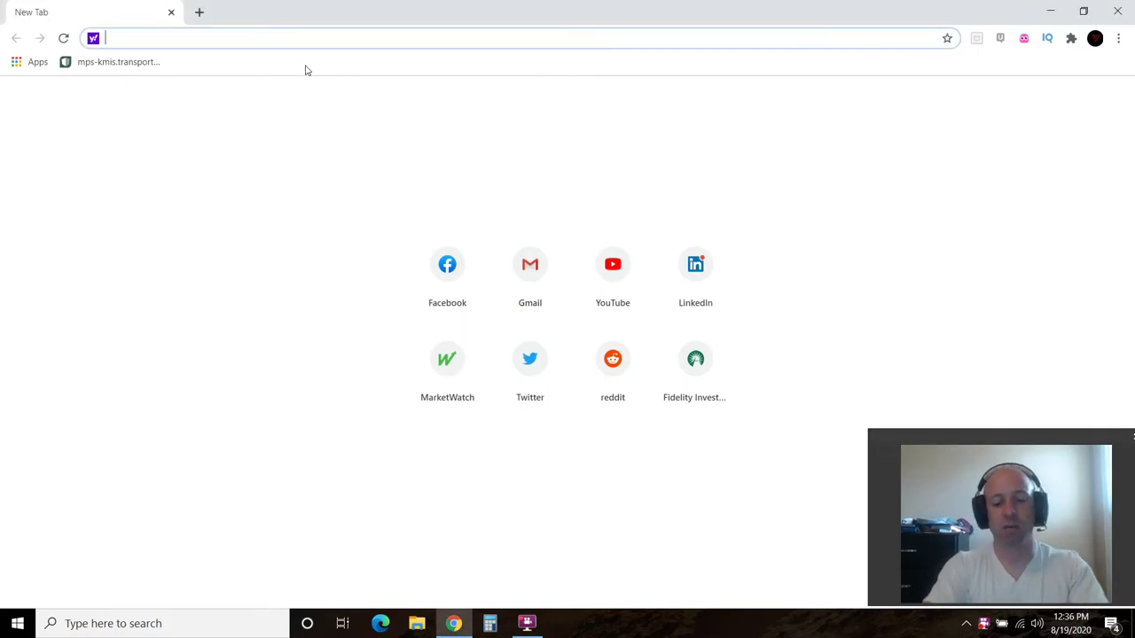
text(www.google.com)
click(306, 69)
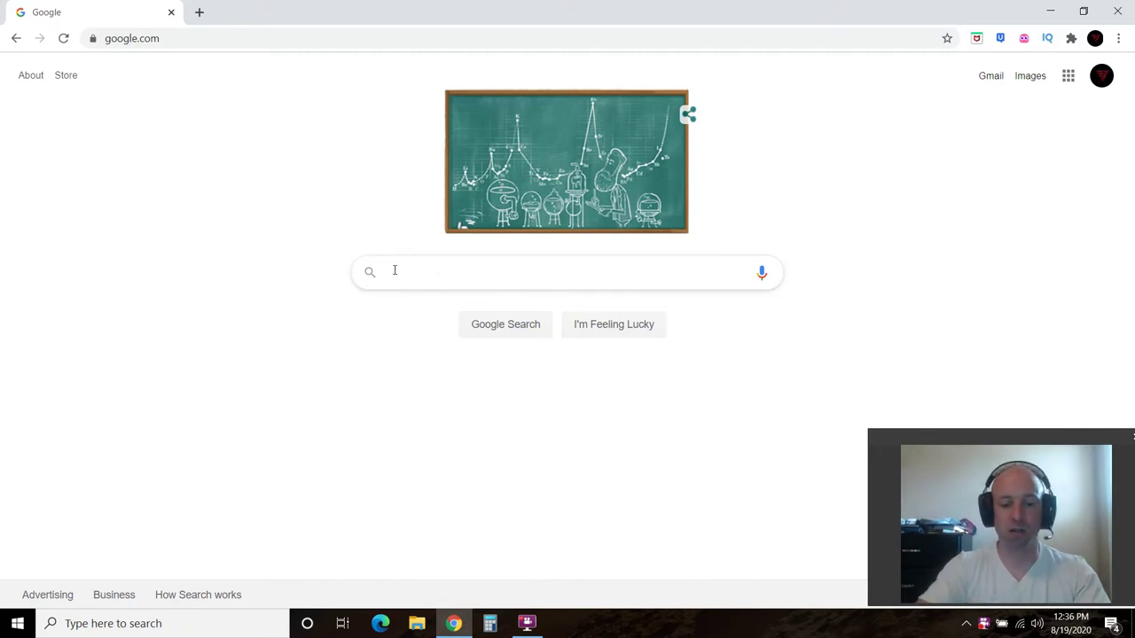
text(google images)
key(Return)
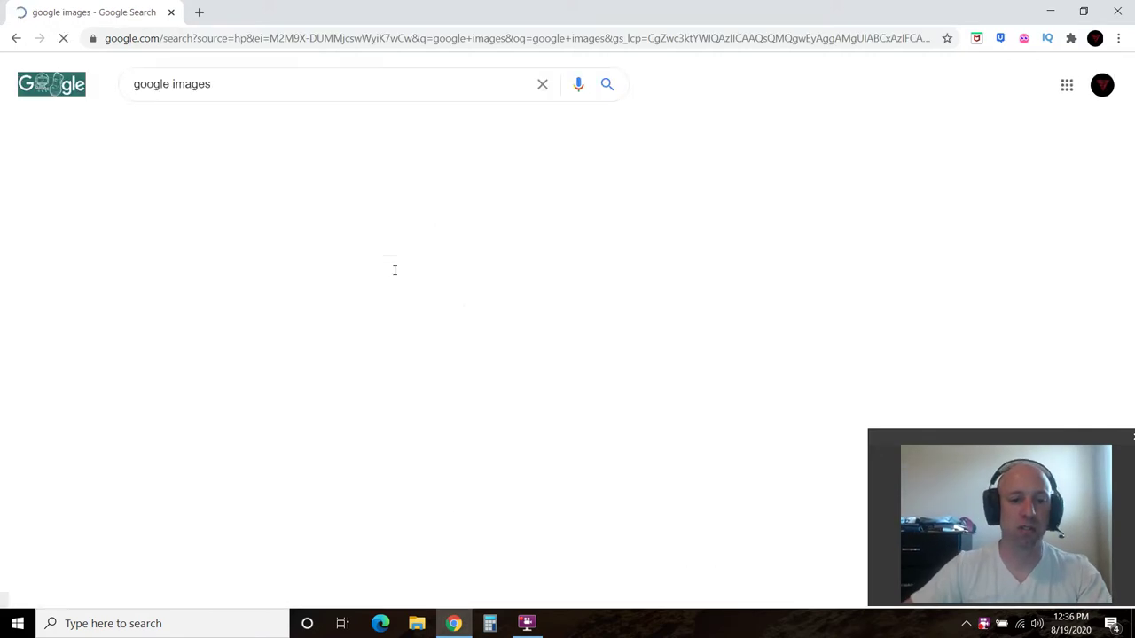
click(213, 122)
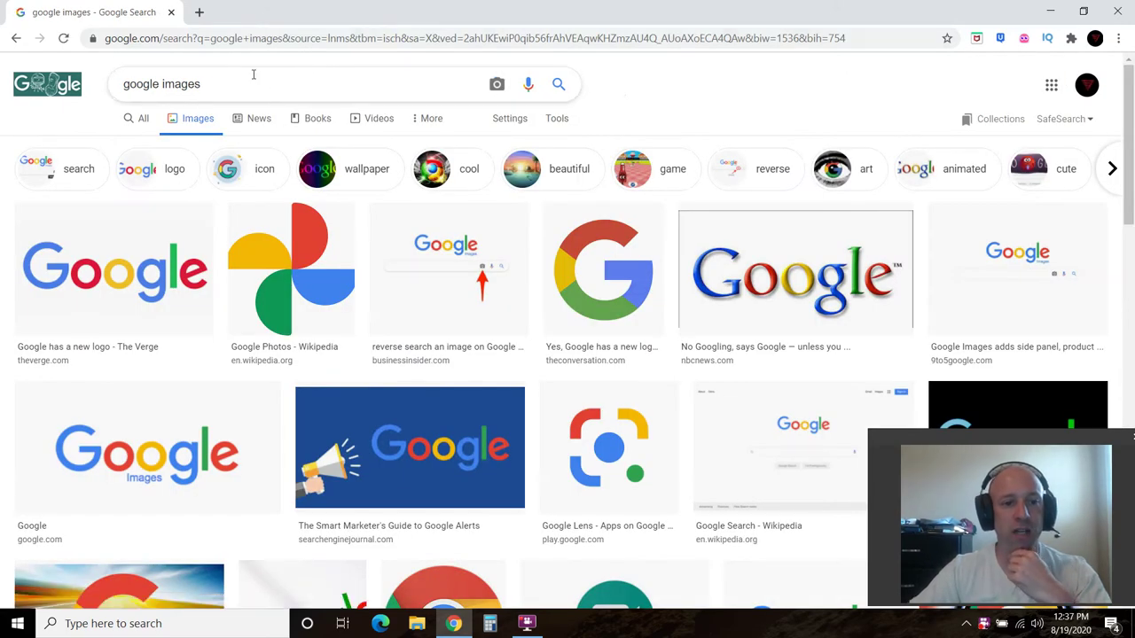
Replace the query and search images for 'downtown shreveport'
triple_click(229, 85)
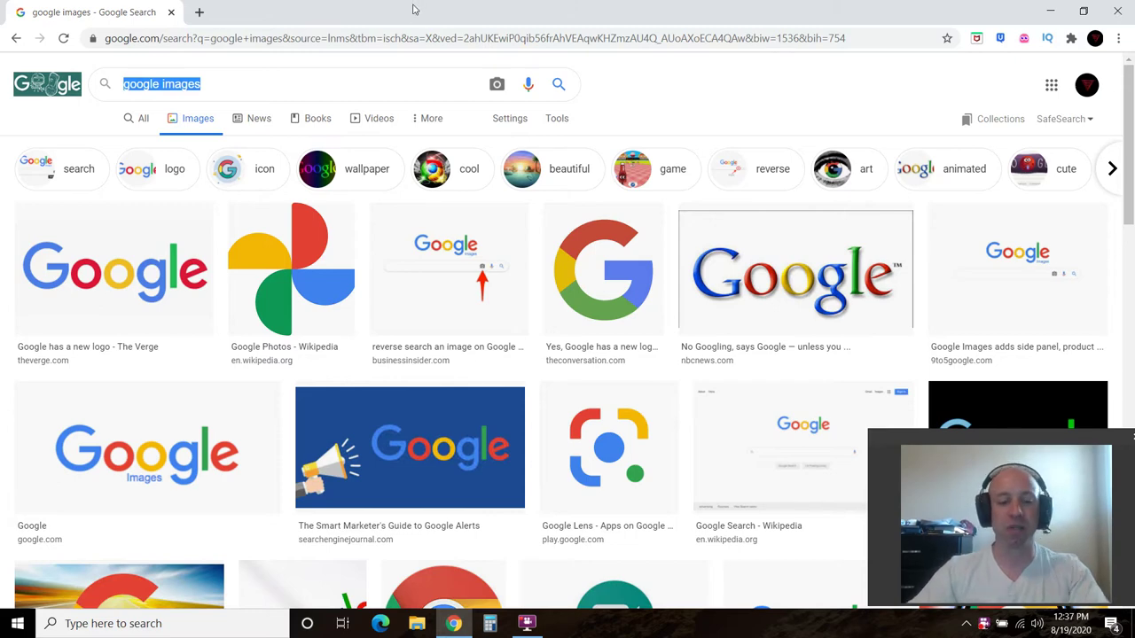
text(downtown)
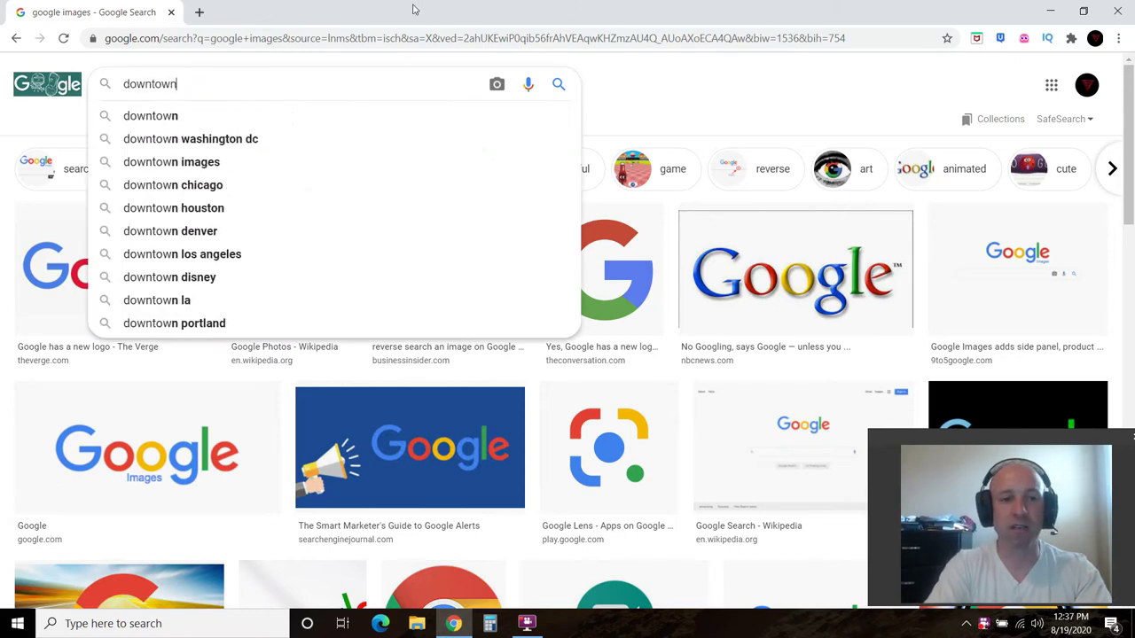
text( shreveport)
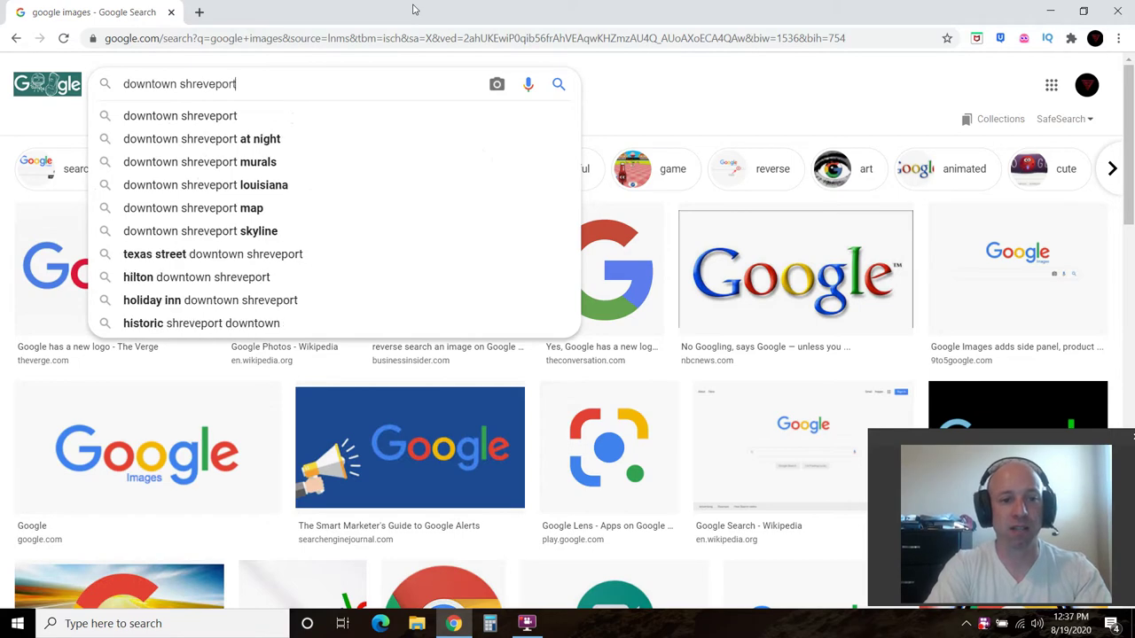
click(208, 115)
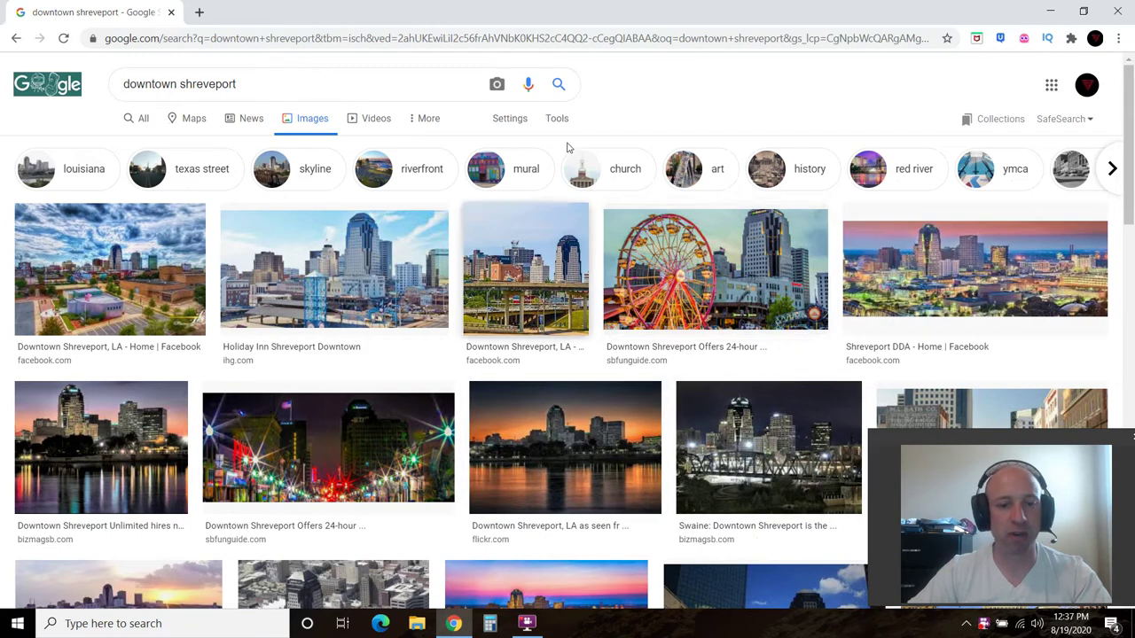
Filter the image results to Large size
click(553, 118)
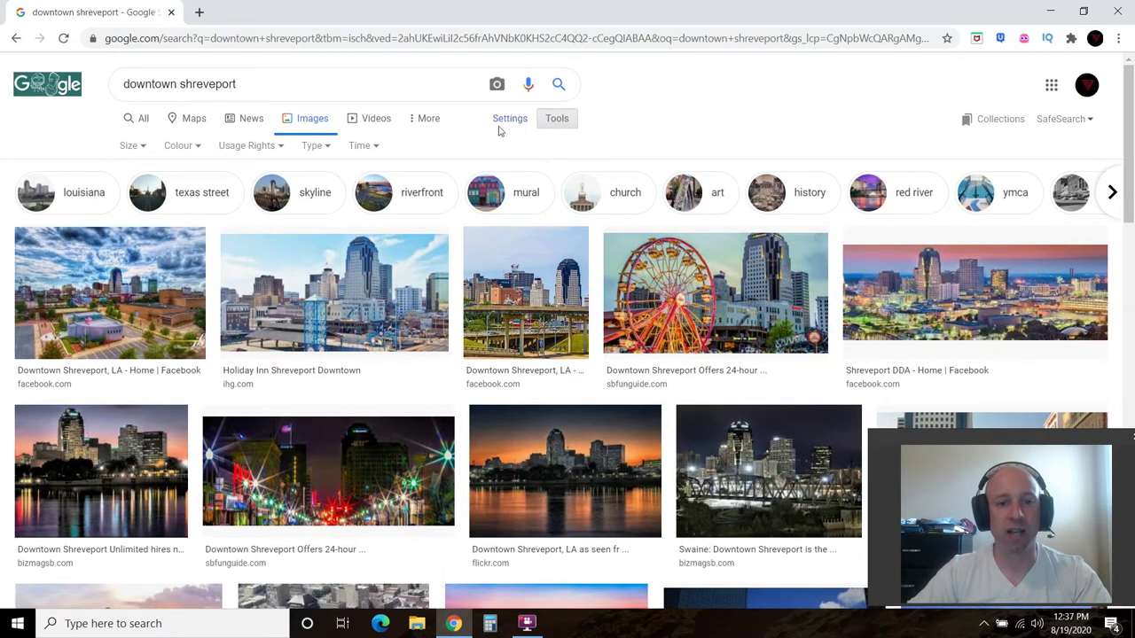
click(133, 146)
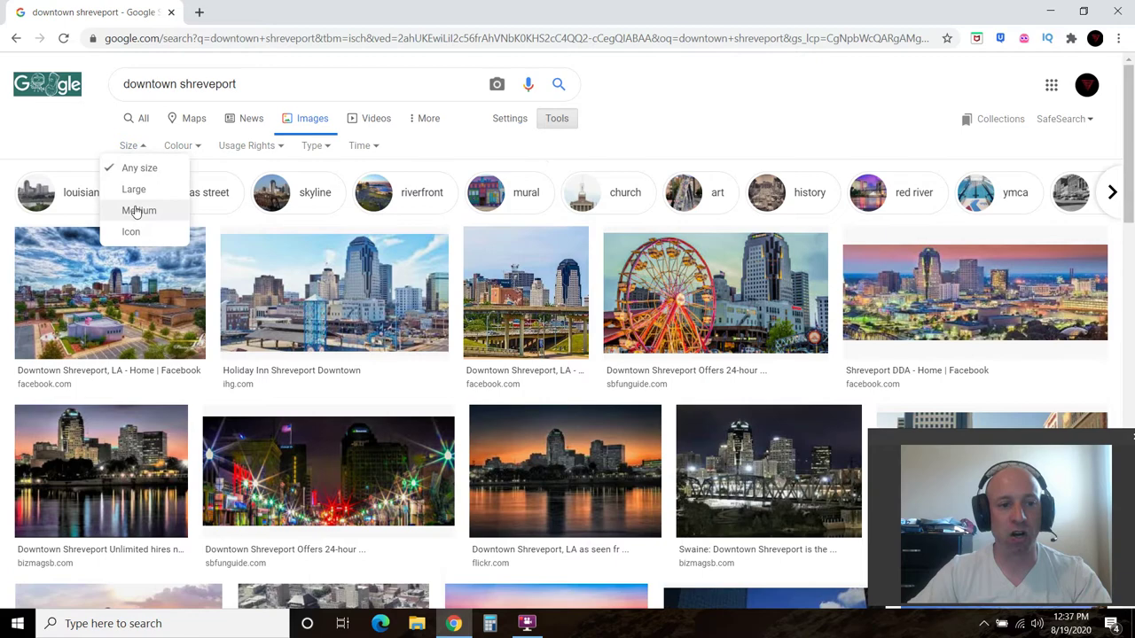
click(138, 187)
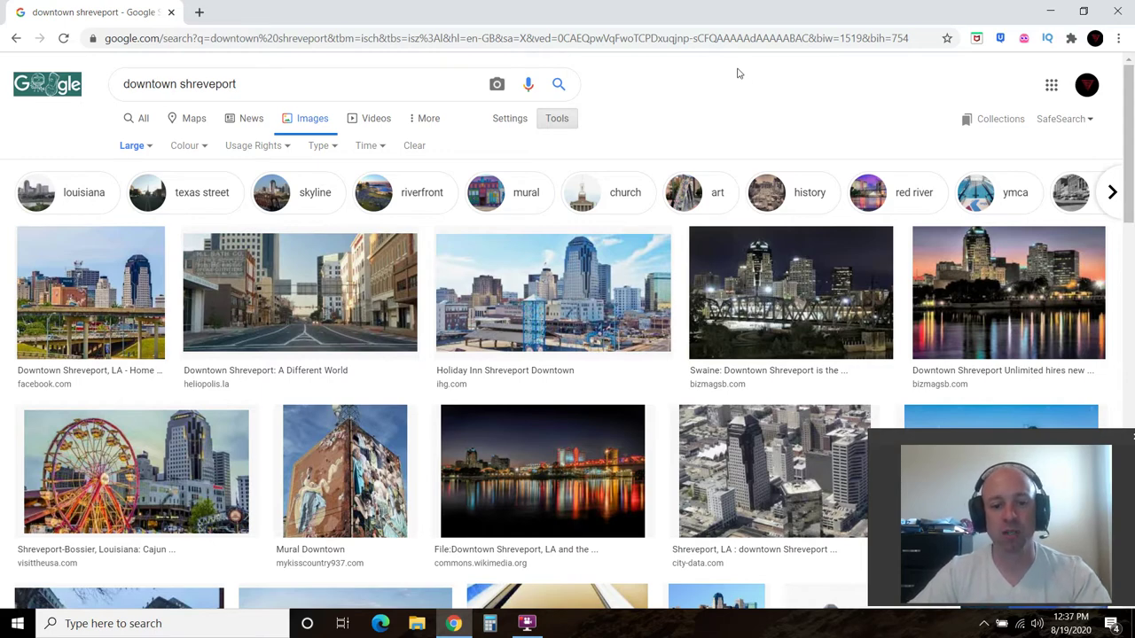
Preview the night skyline photo and start Save image as, then back out without saving
click(551, 479)
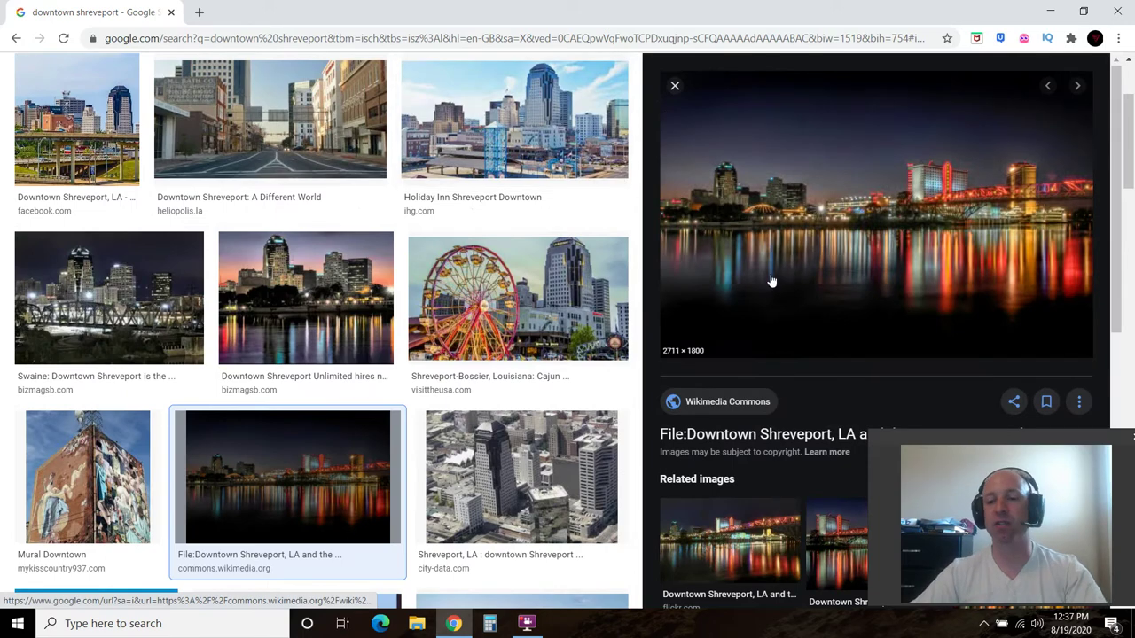
right_click(831, 178)
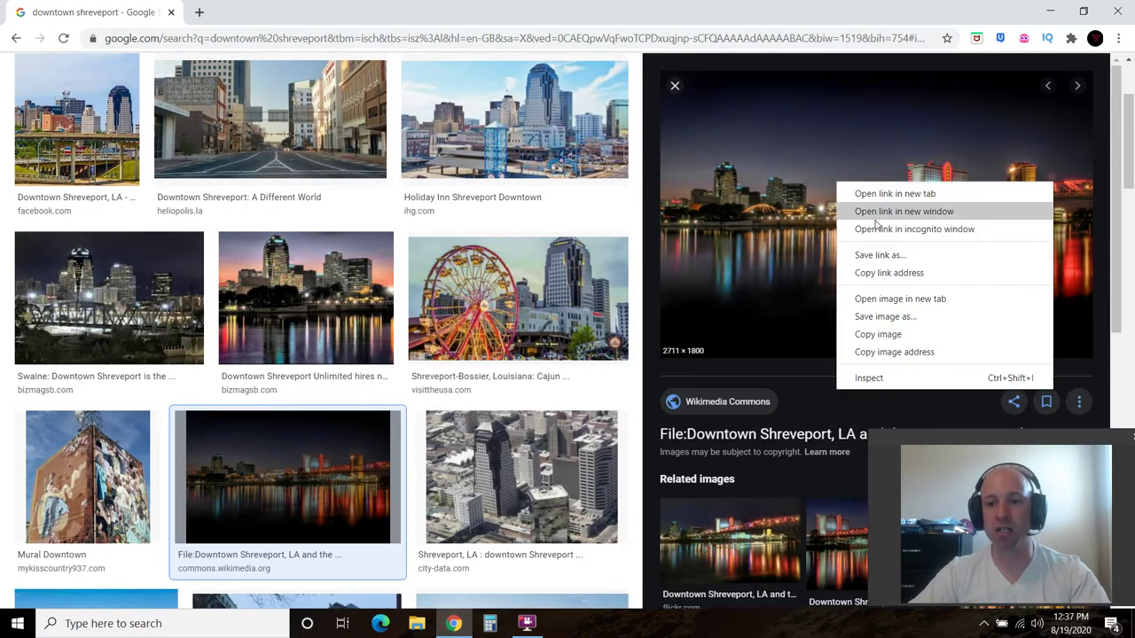
click(884, 317)
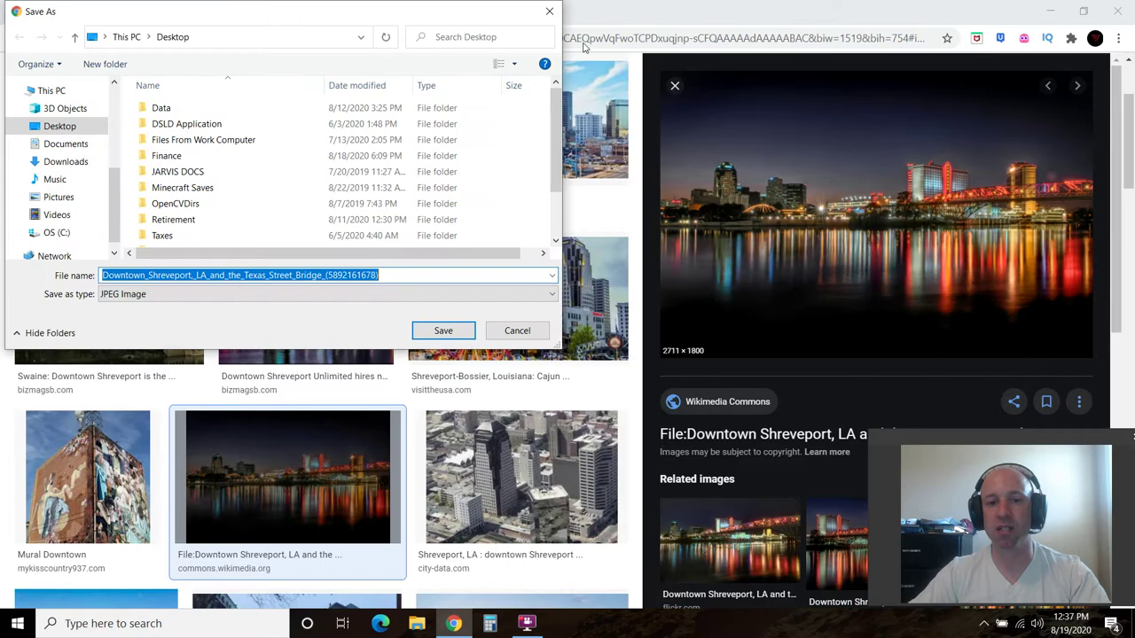
key(Return)
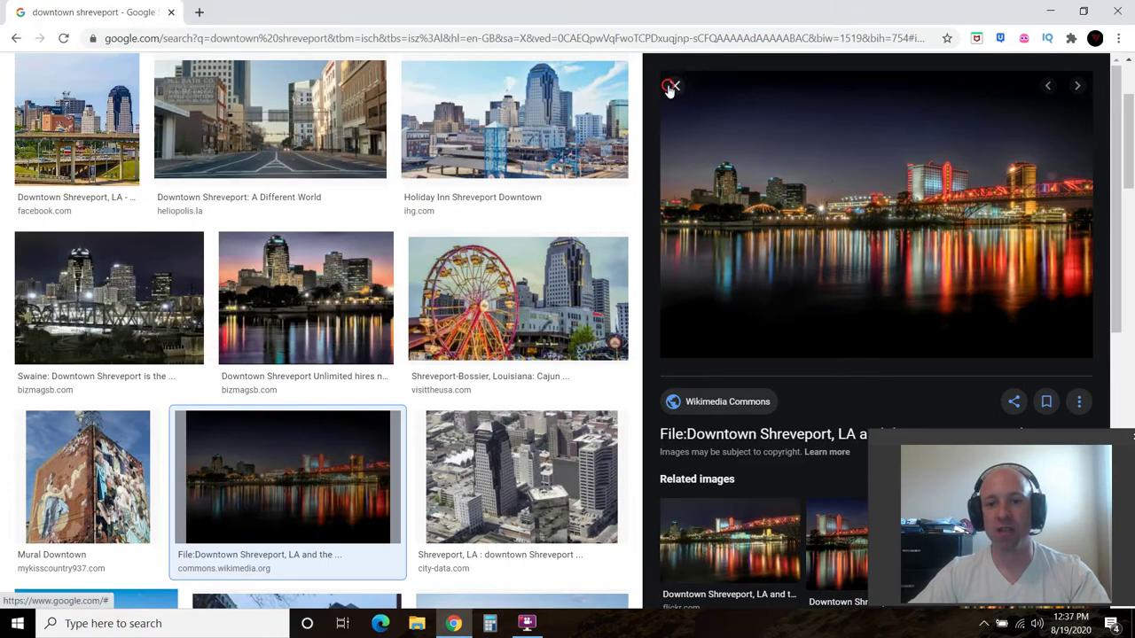
Close the preview and restrict results to images Labelled for Reuse
click(672, 85)
scroll(385, 249, up, 3)
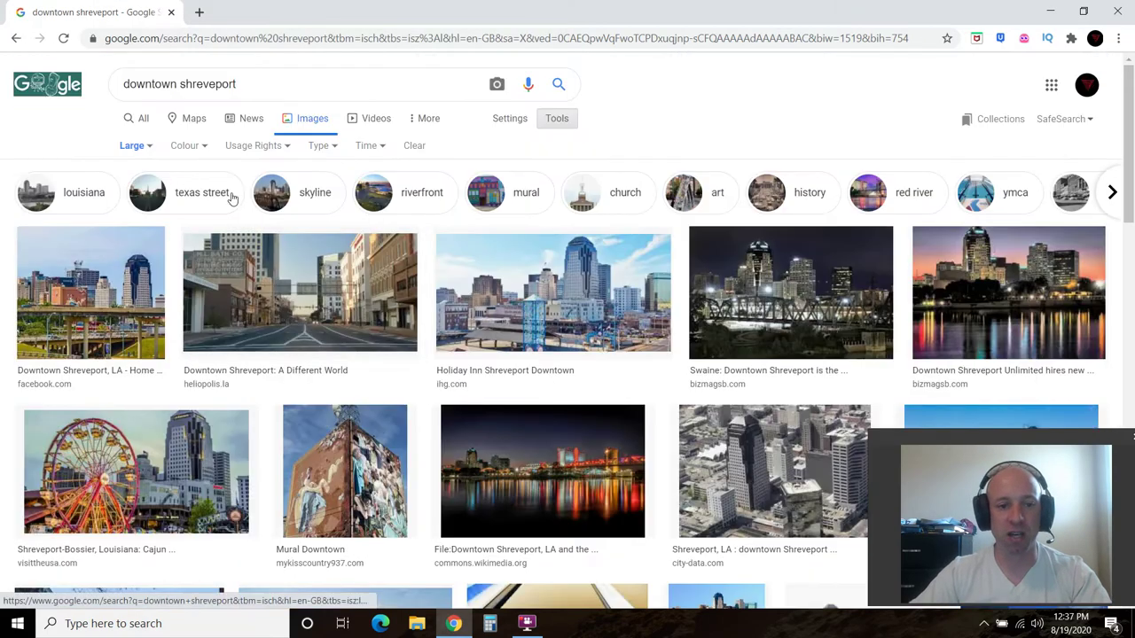
click(253, 146)
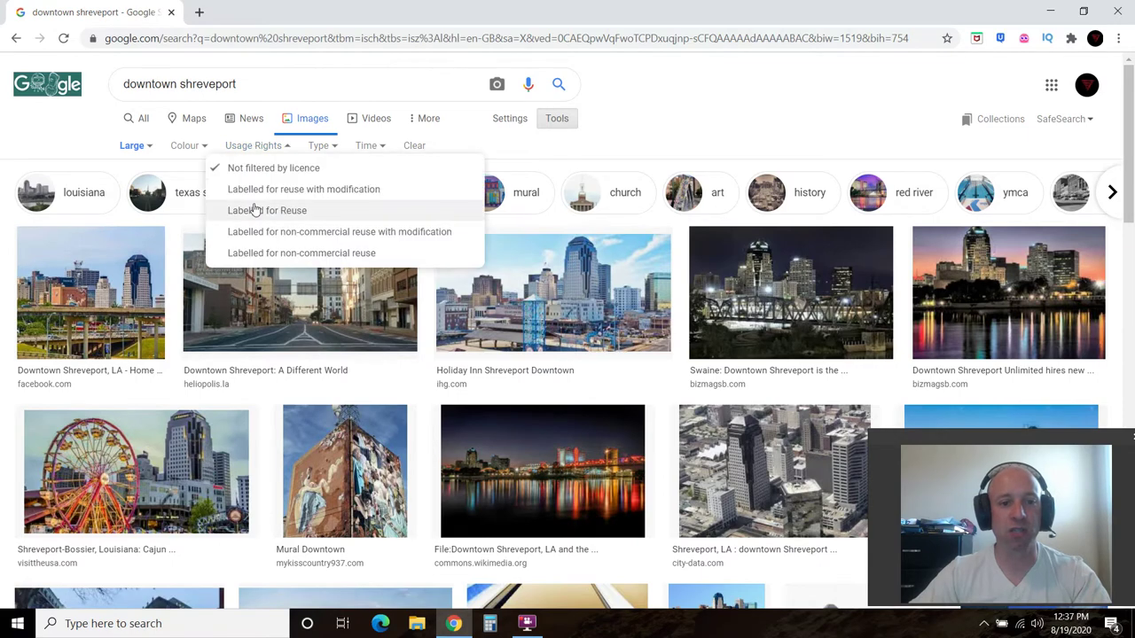
click(257, 211)
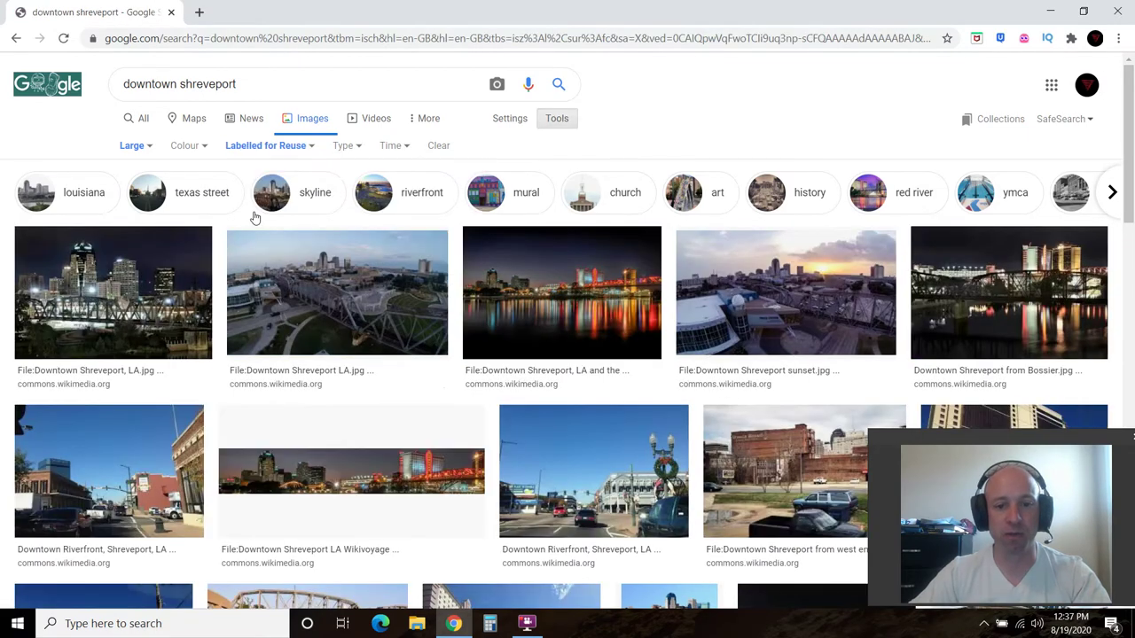
Save the night riverfront skyline photo into Documents as Shreverport
click(549, 288)
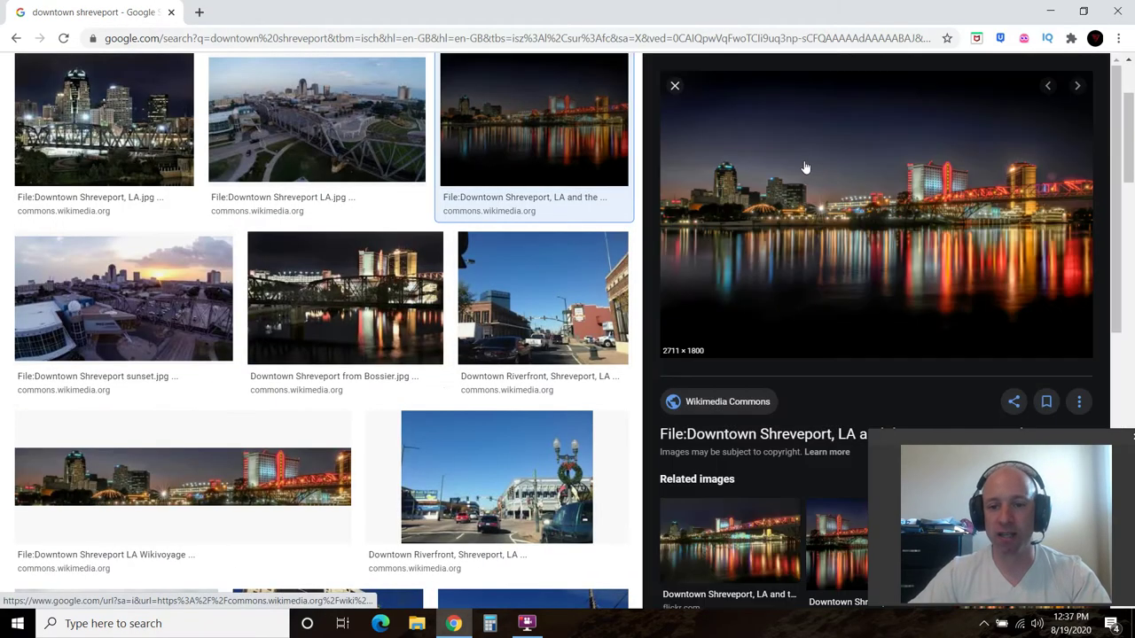
right_click(805, 165)
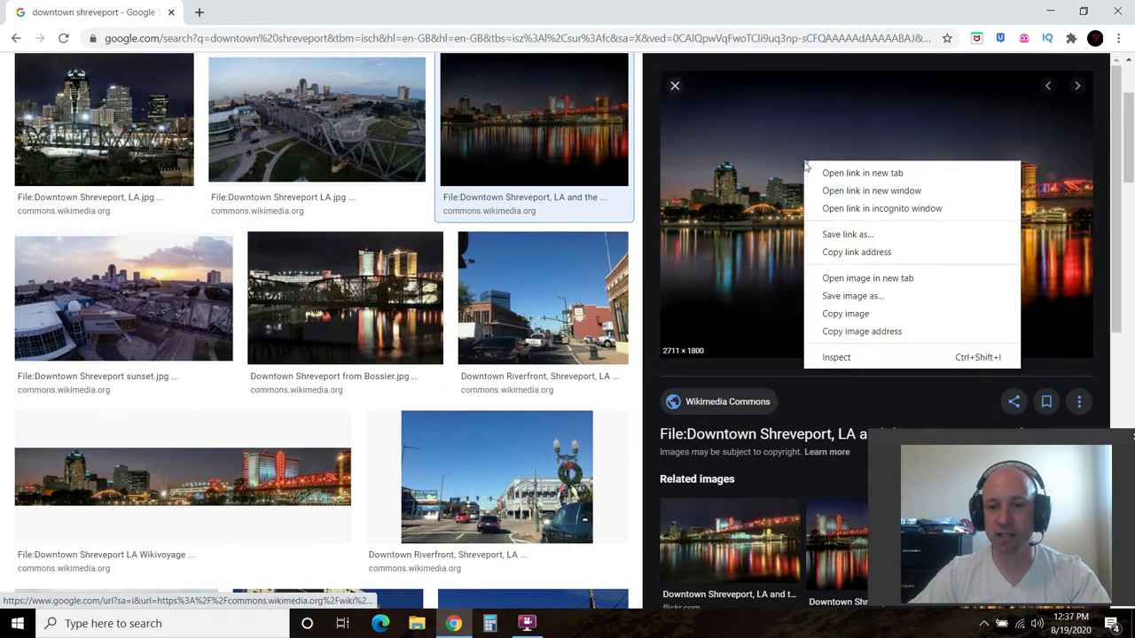
click(854, 294)
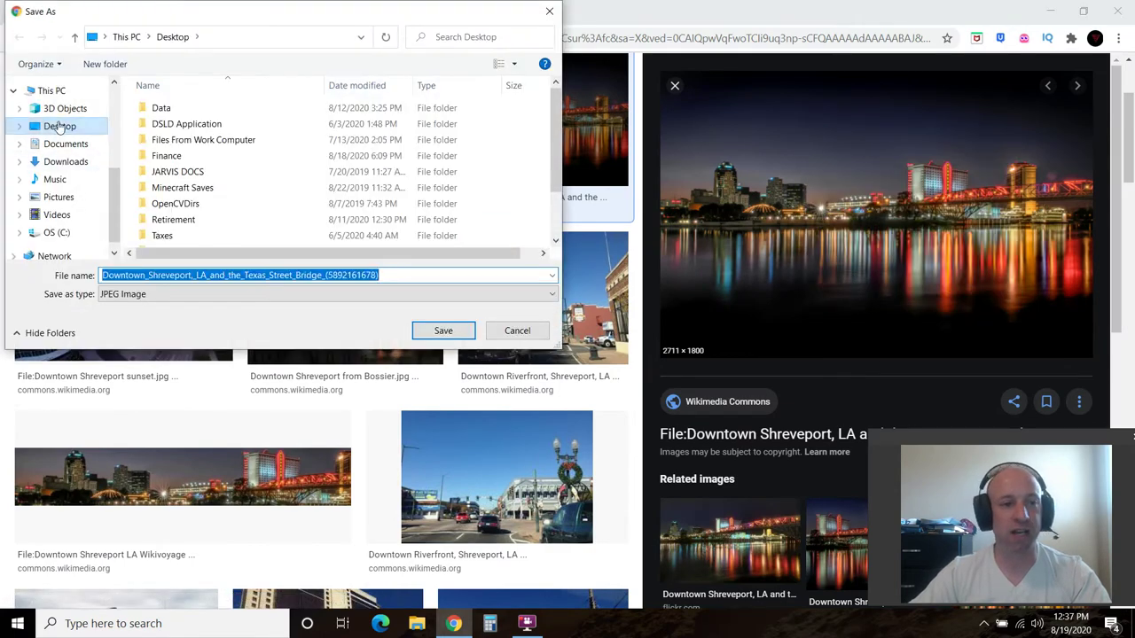
click(65, 144)
click(392, 278)
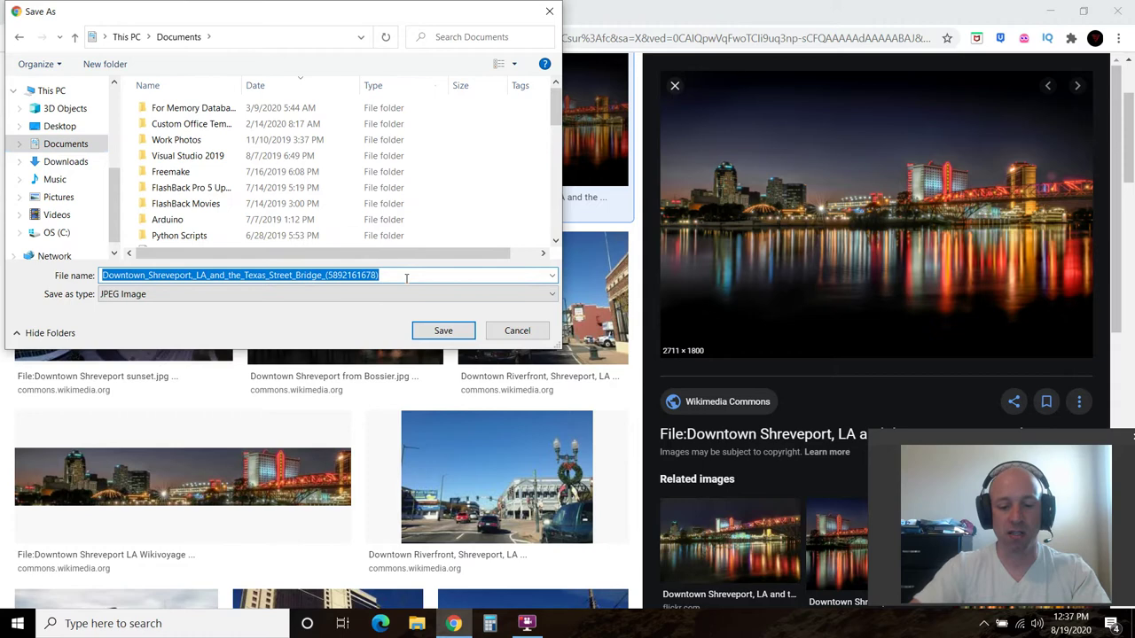
text(Shreverpo)
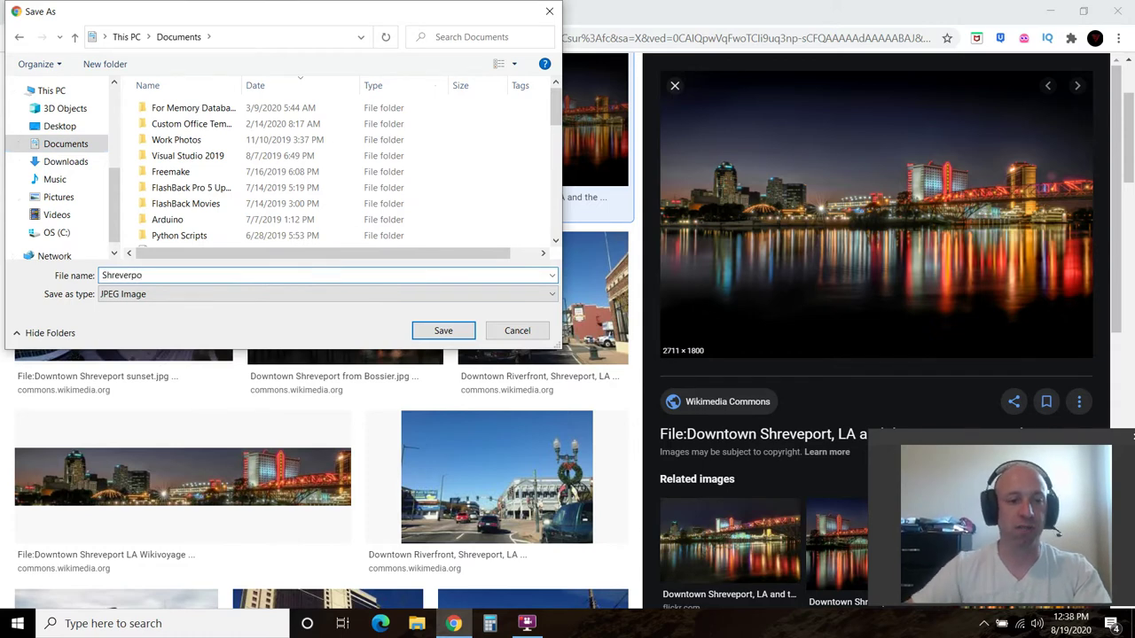
text(rt)
key(Return)
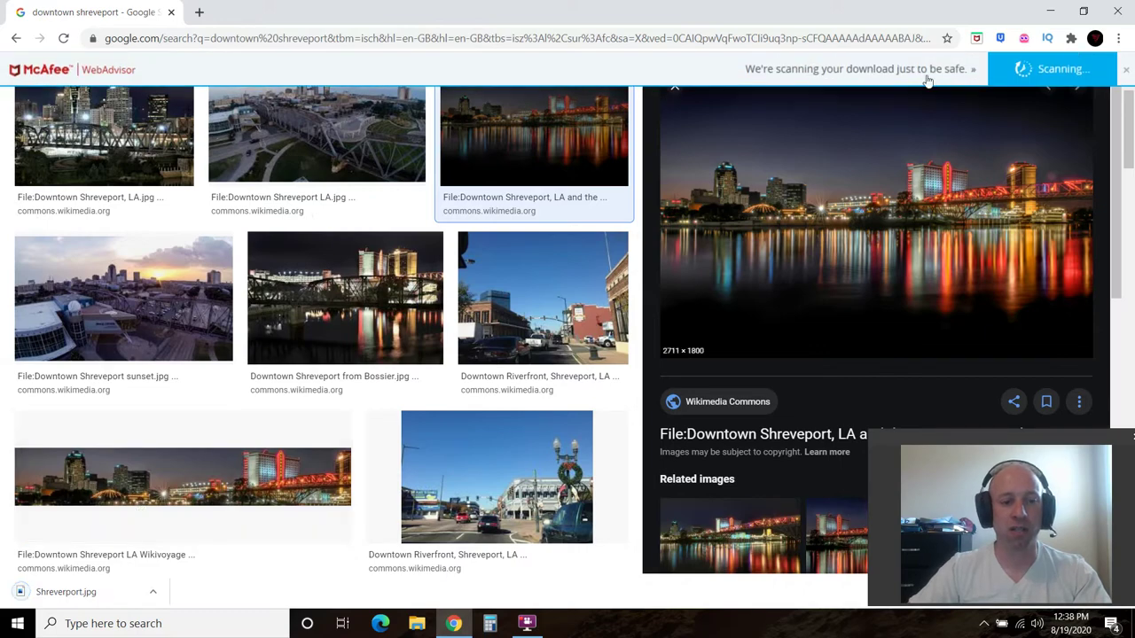
Close Chrome and start a new blank presentation in PowerPoint
click(1119, 11)
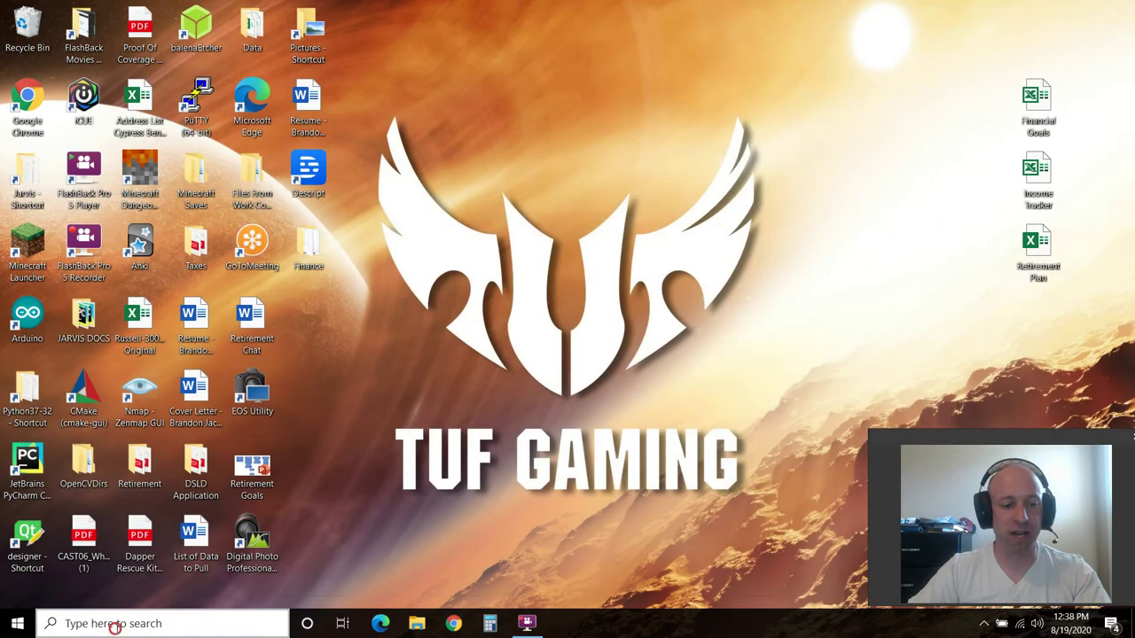
click(100, 620)
text(power)
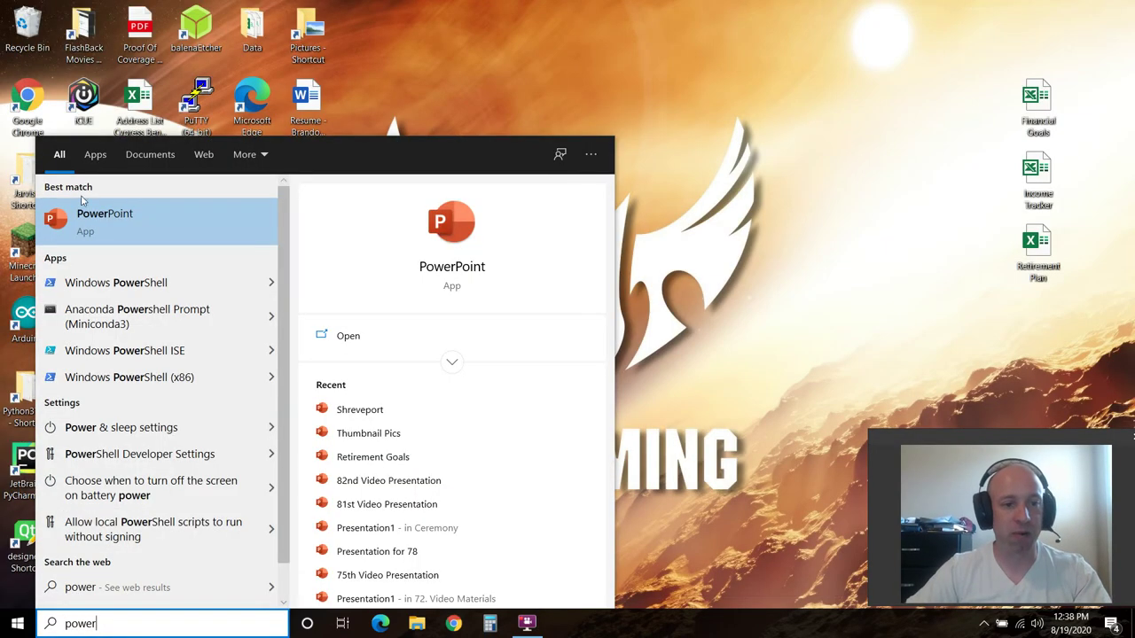
click(118, 206)
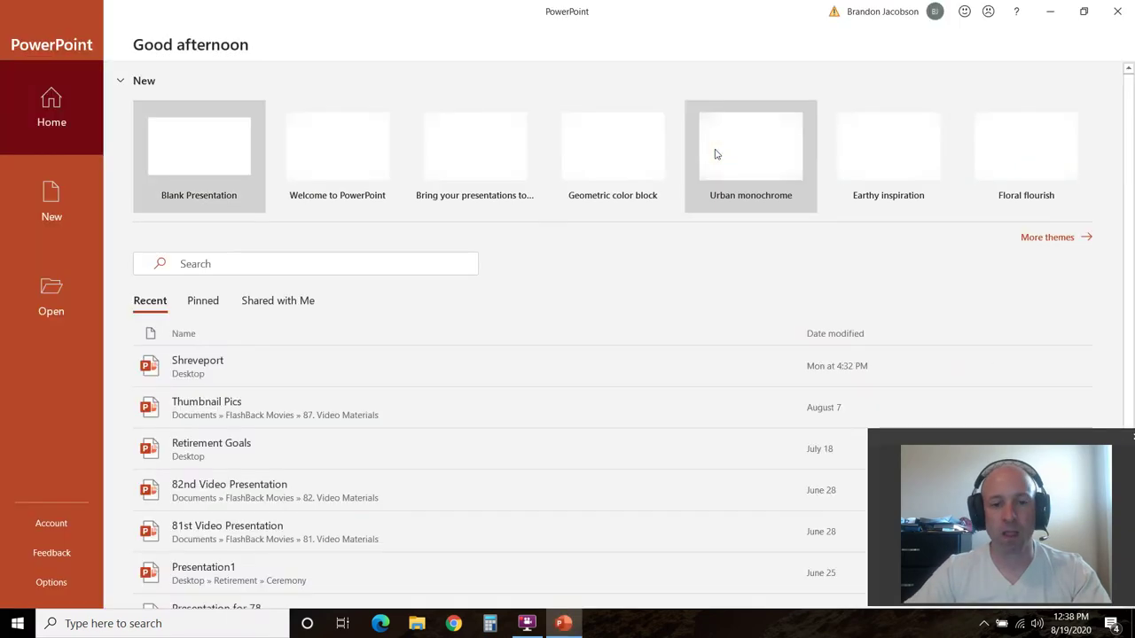
click(223, 140)
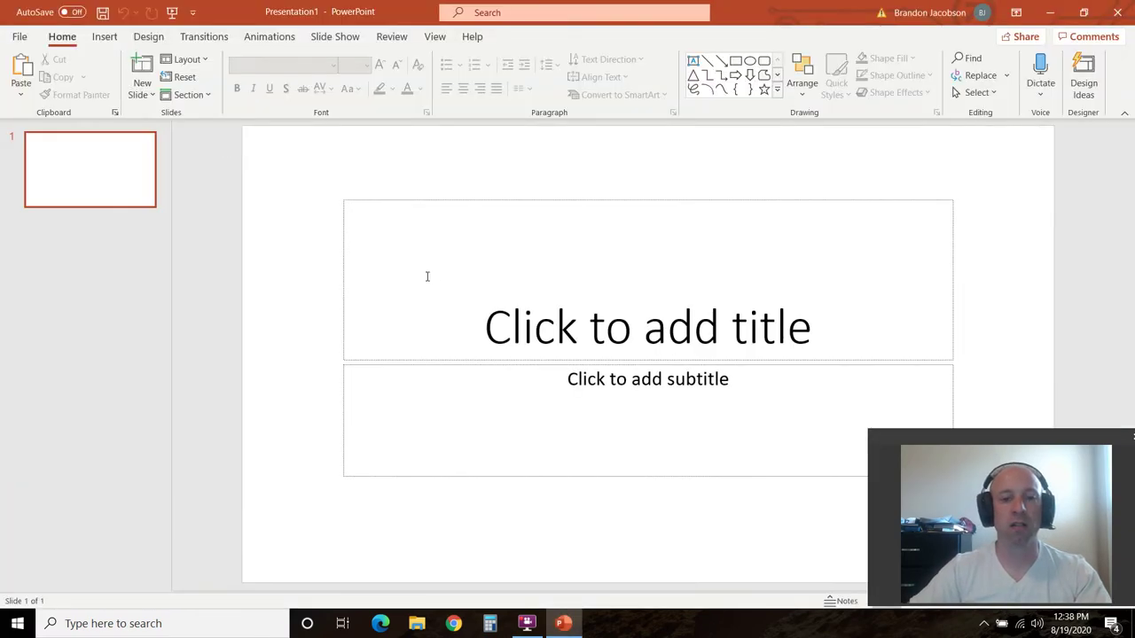
Change the slide's layout to Blank
click(187, 59)
click(212, 275)
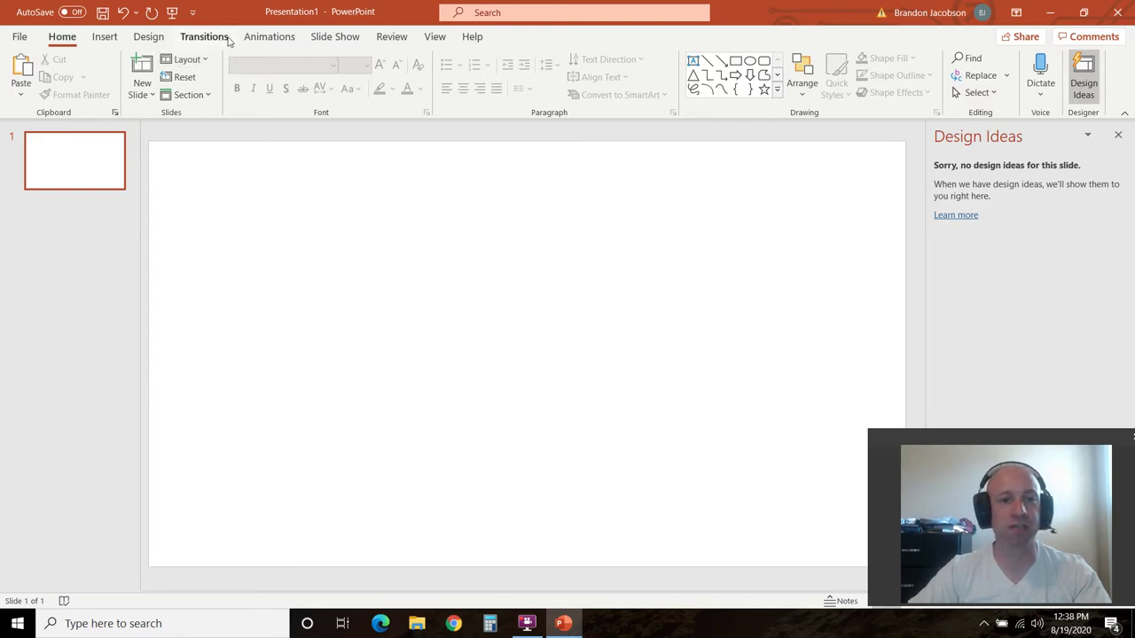
click(105, 38)
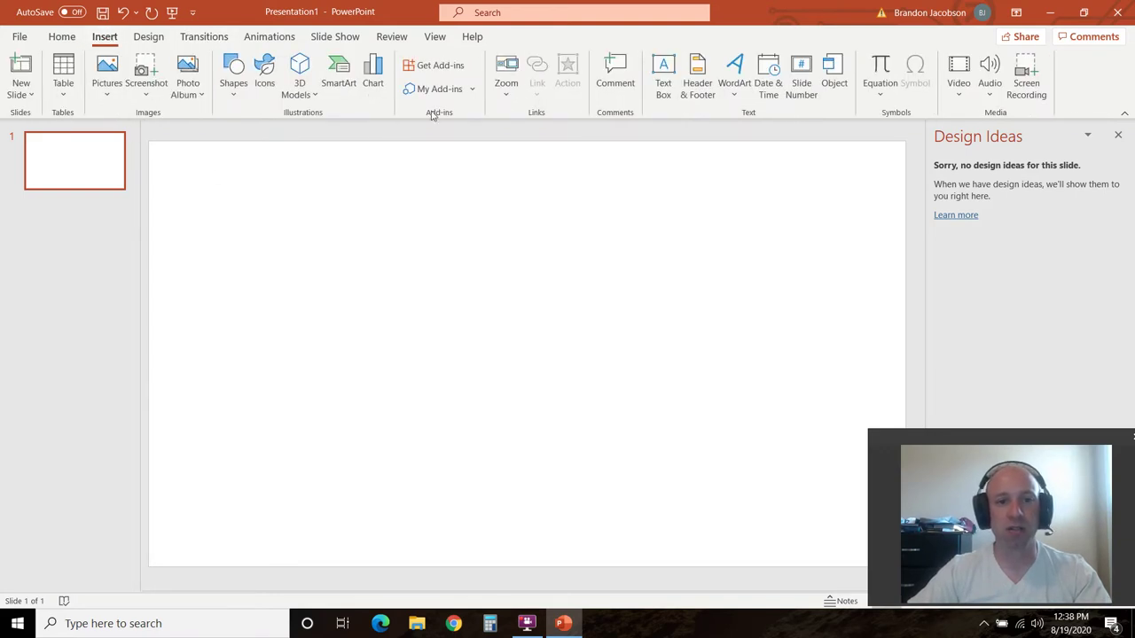
Insert the Shreverport image from the Documents folder onto the slide
click(107, 83)
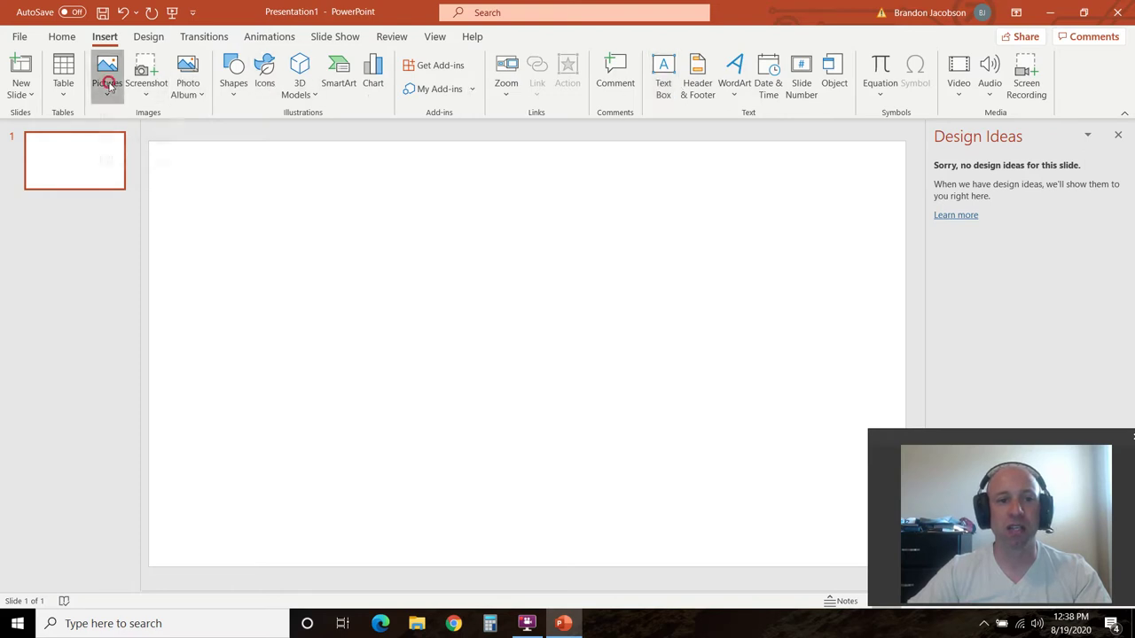
click(124, 134)
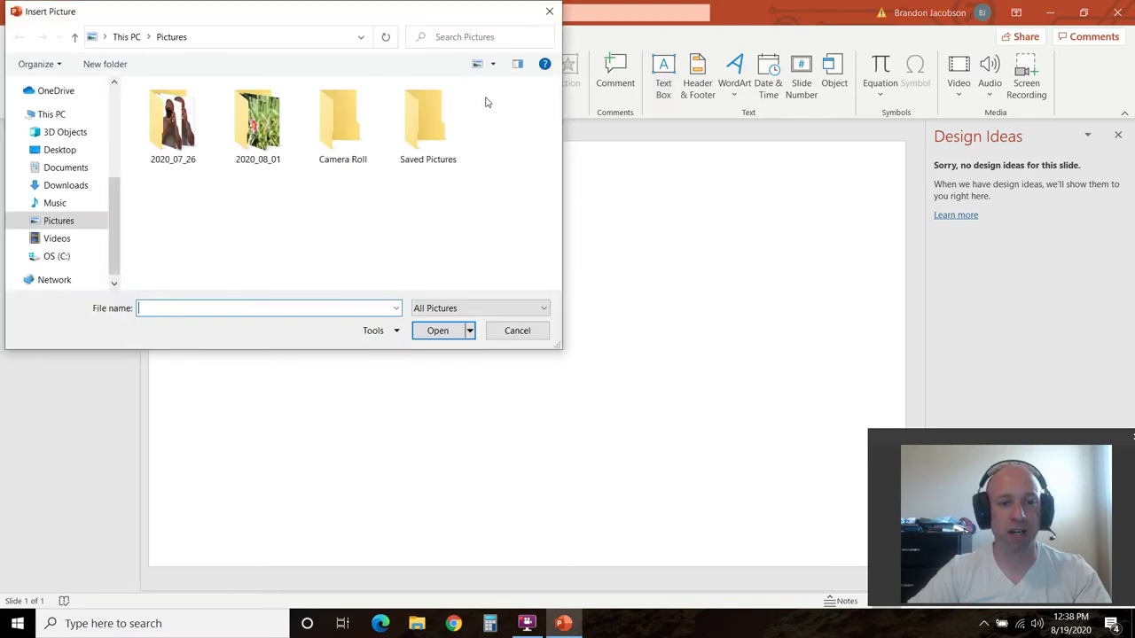
click(73, 166)
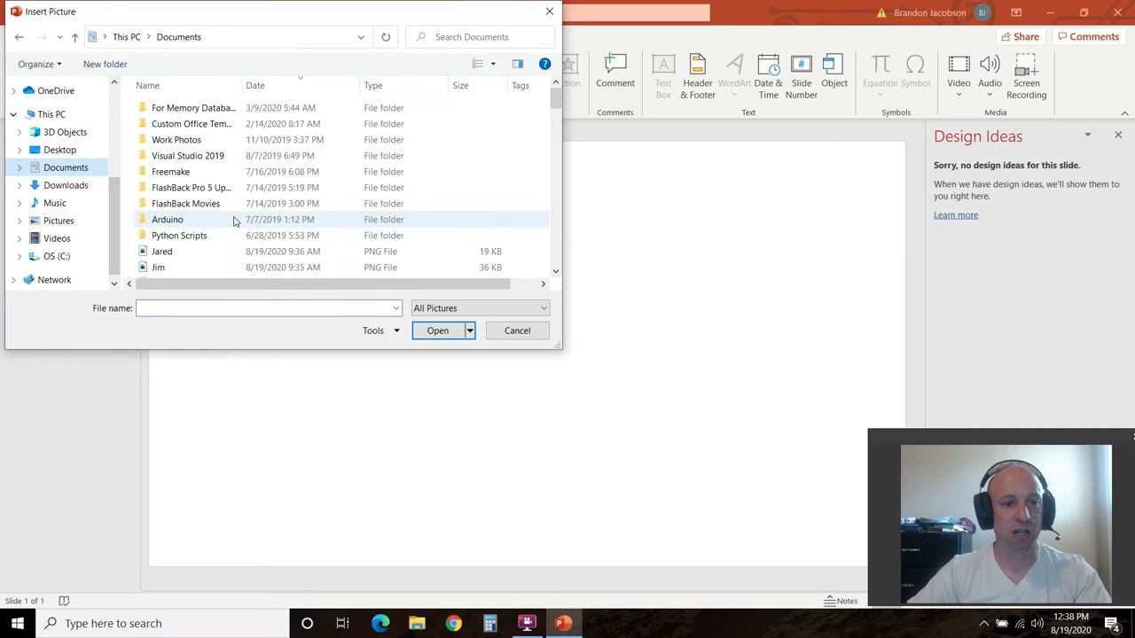
click(162, 252)
key(s)
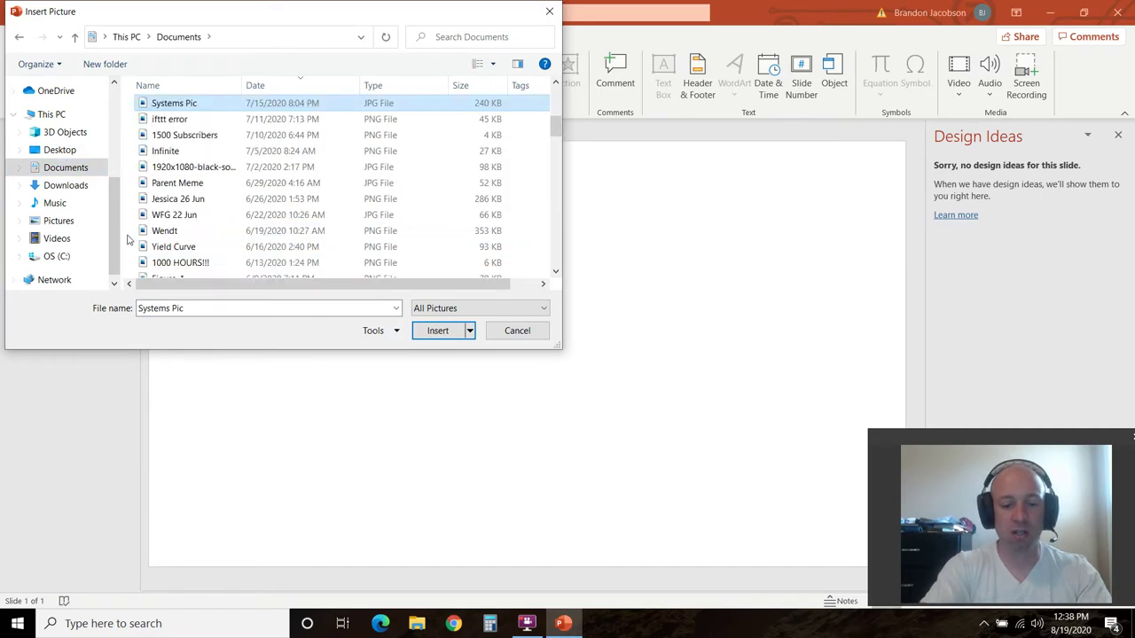
key(h)
click(436, 330)
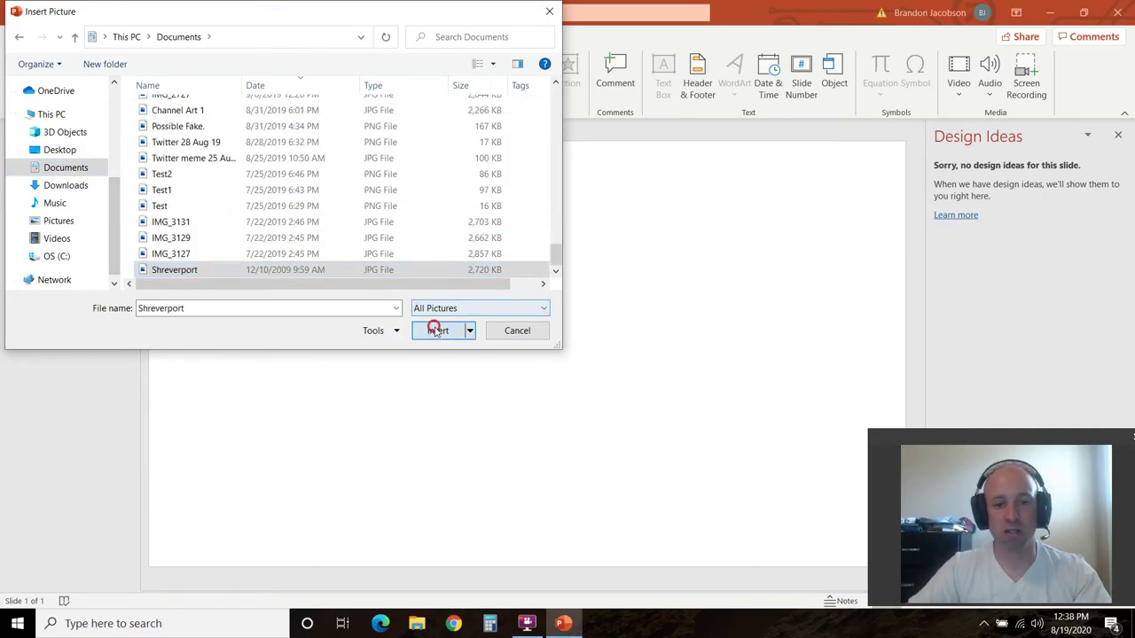
click(204, 228)
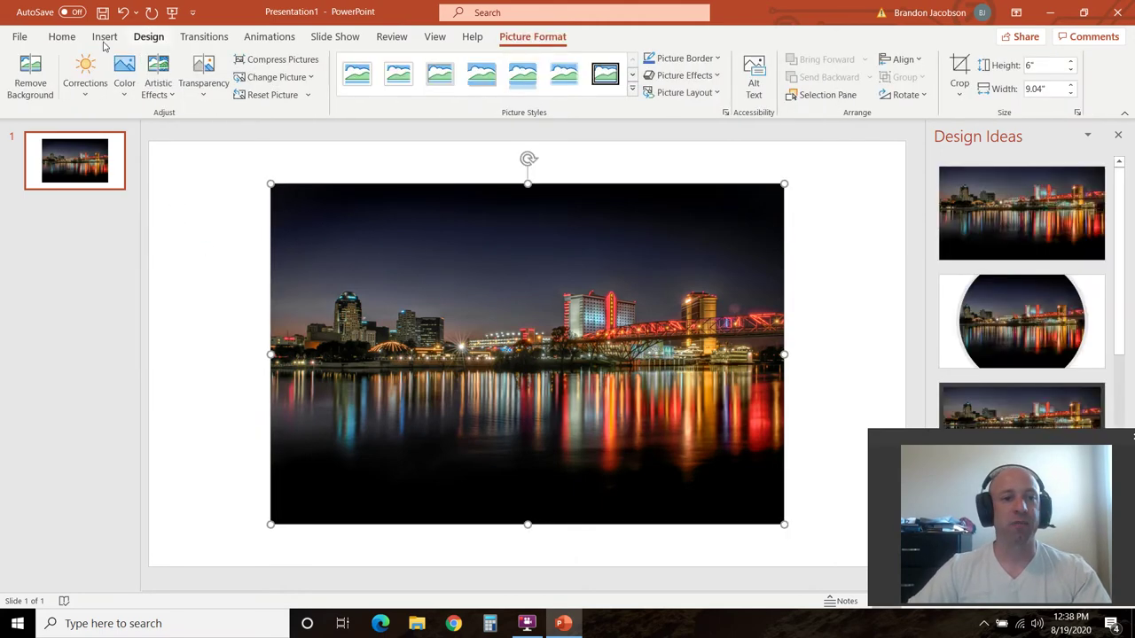
Draw a rectangle covering the whole skyline photo
click(104, 36)
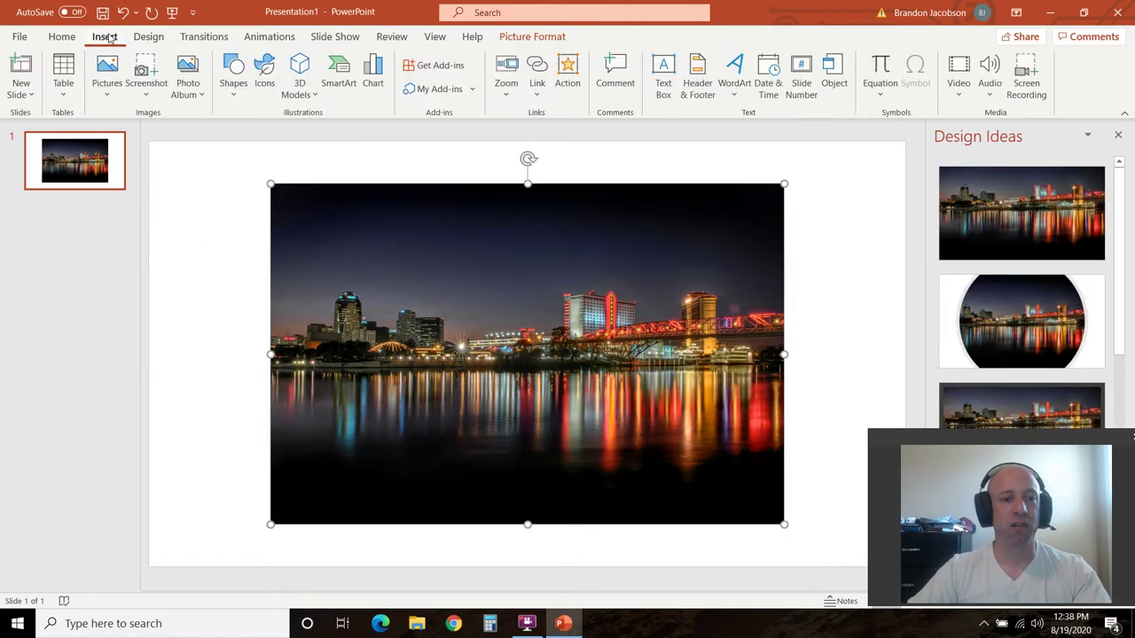
click(235, 82)
click(269, 133)
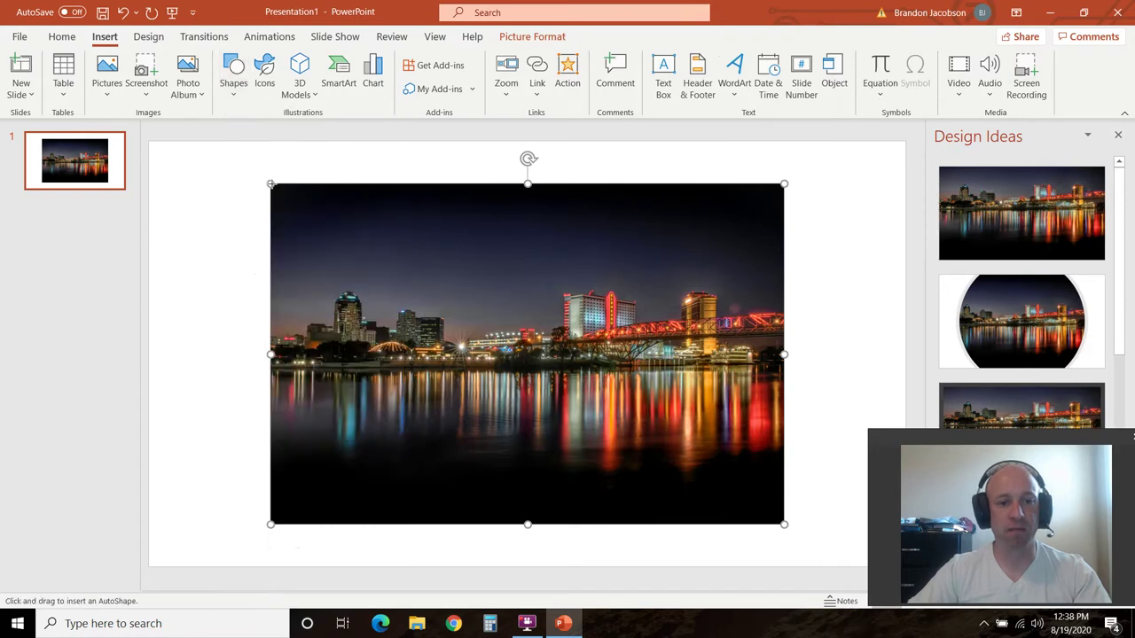
drag(270, 183, 784, 523)
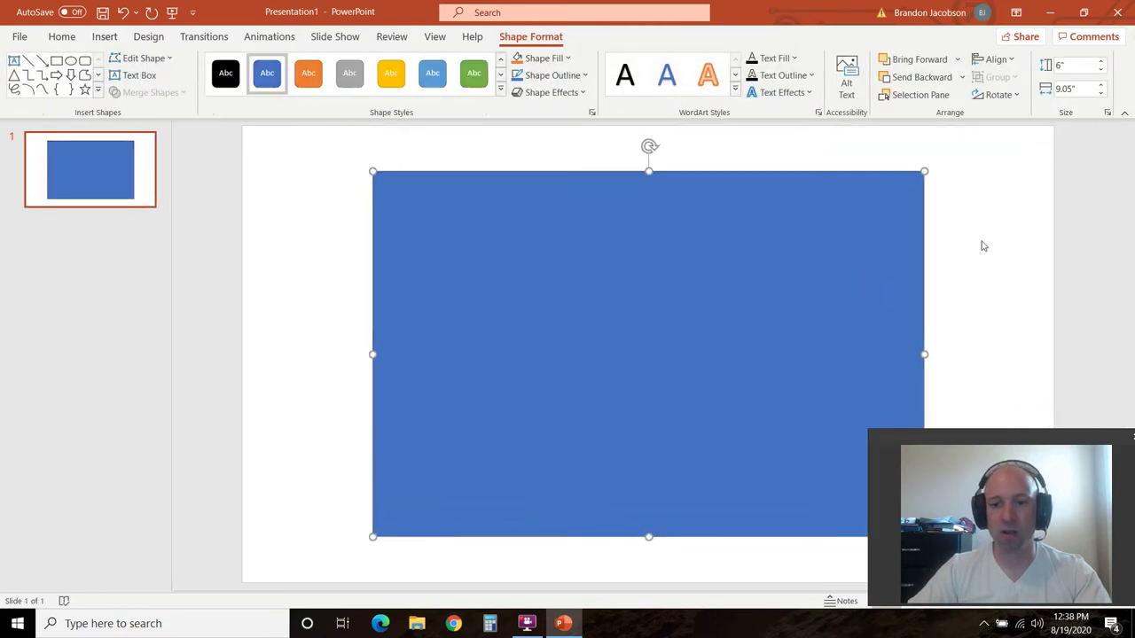
Give the rectangle a black fill and a dark outline
right_click(801, 240)
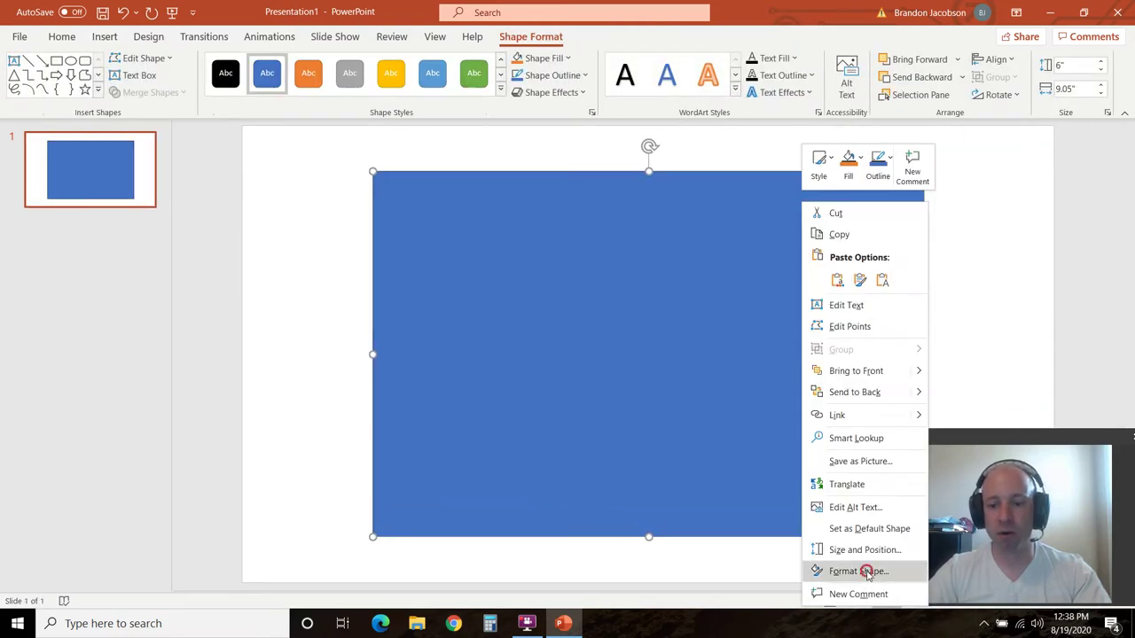
click(708, 292)
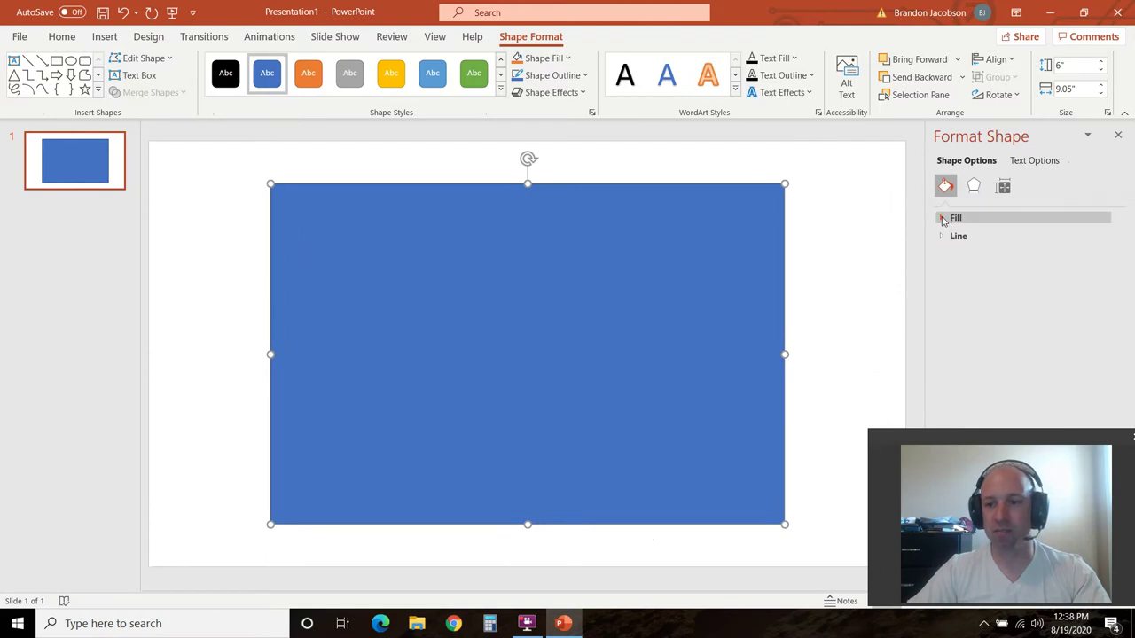
click(944, 219)
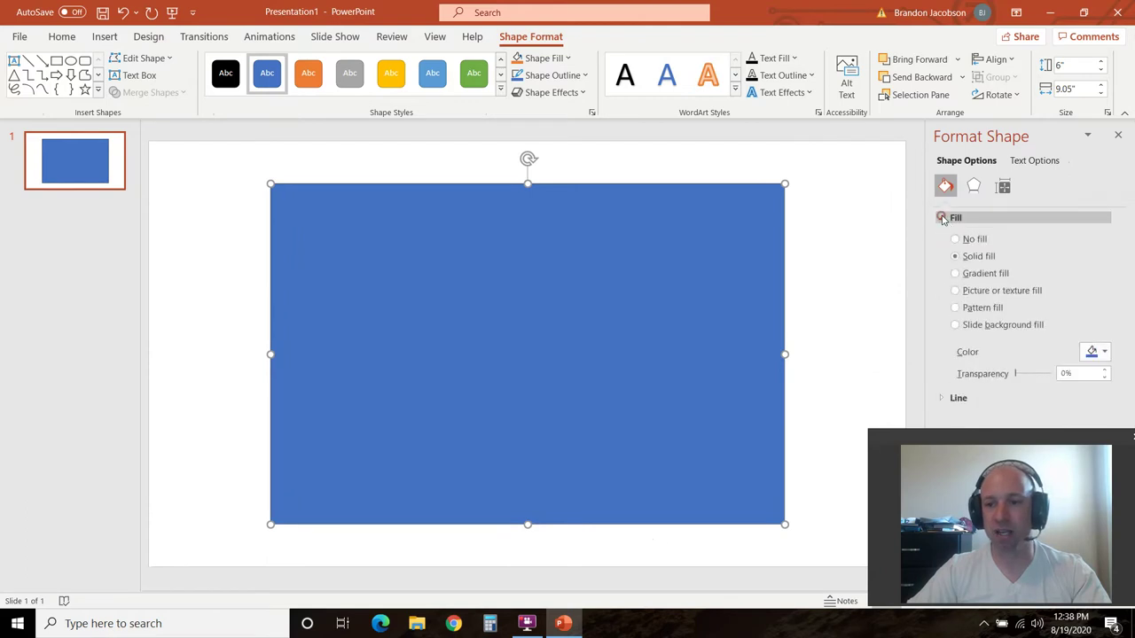
click(1105, 351)
click(1031, 384)
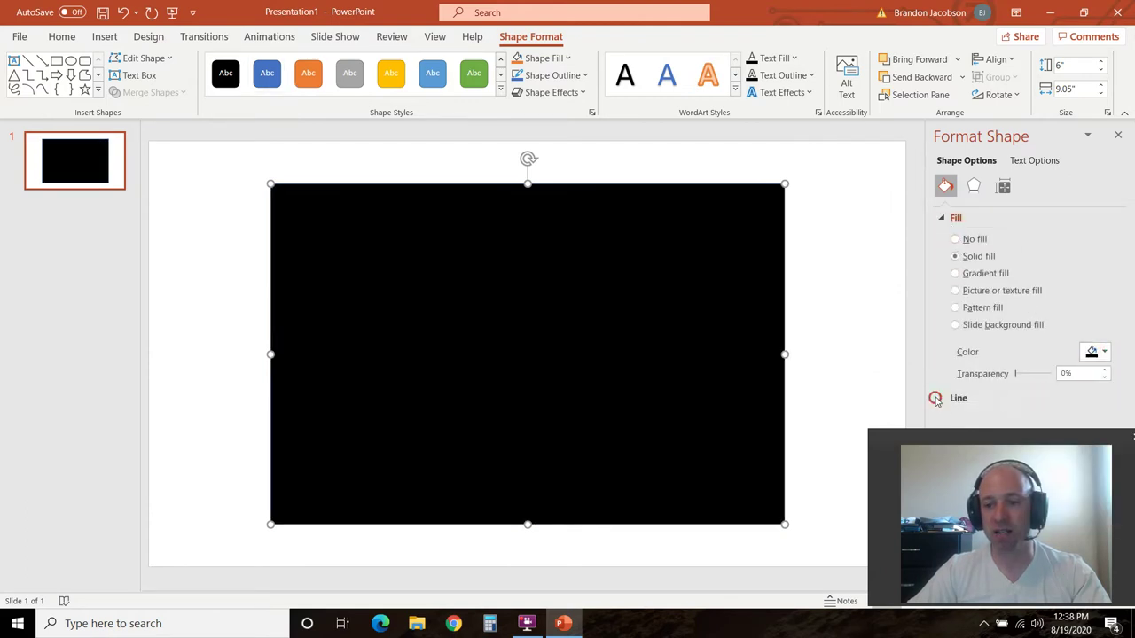
click(942, 398)
scroll(959, 371, down, 1)
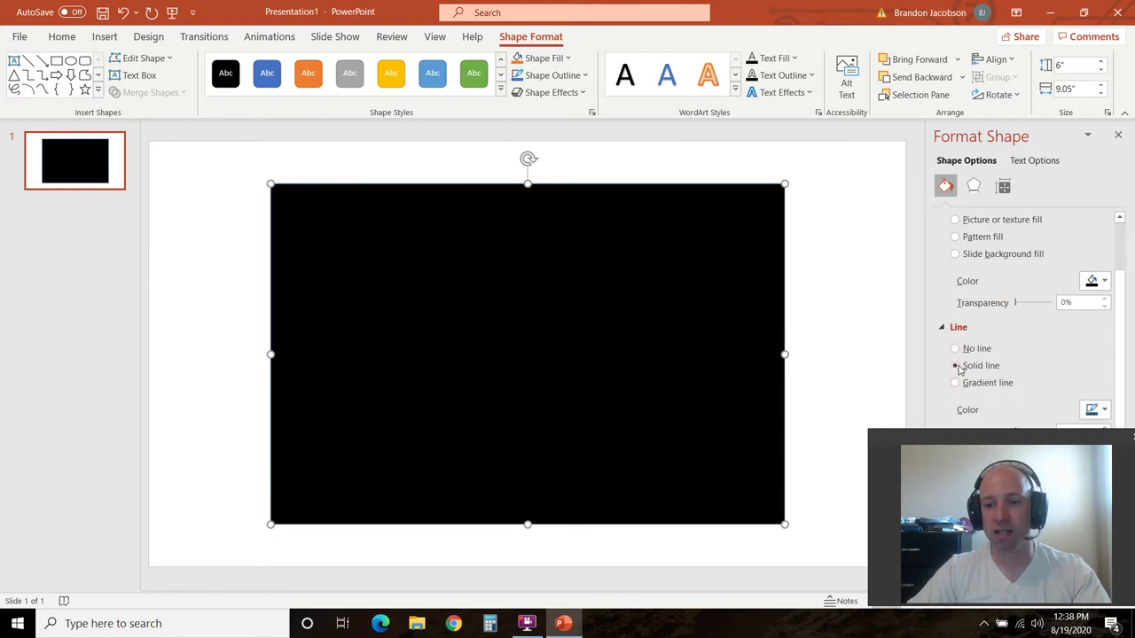
click(1103, 410)
click(1031, 451)
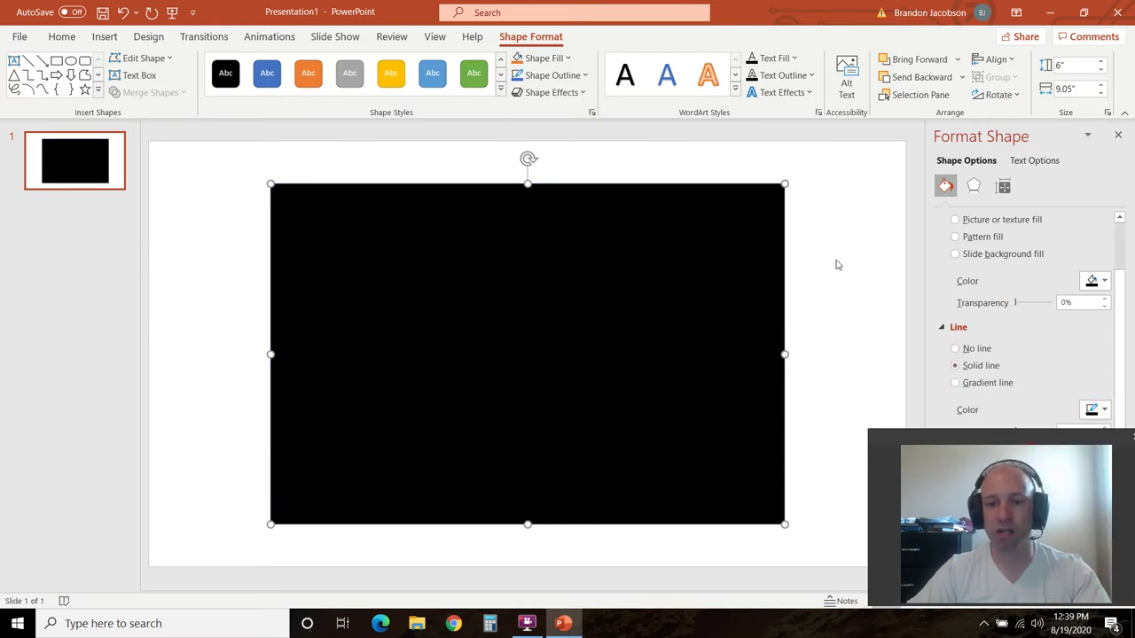
Send the black rectangle to the back, behind the photo
right_click(628, 282)
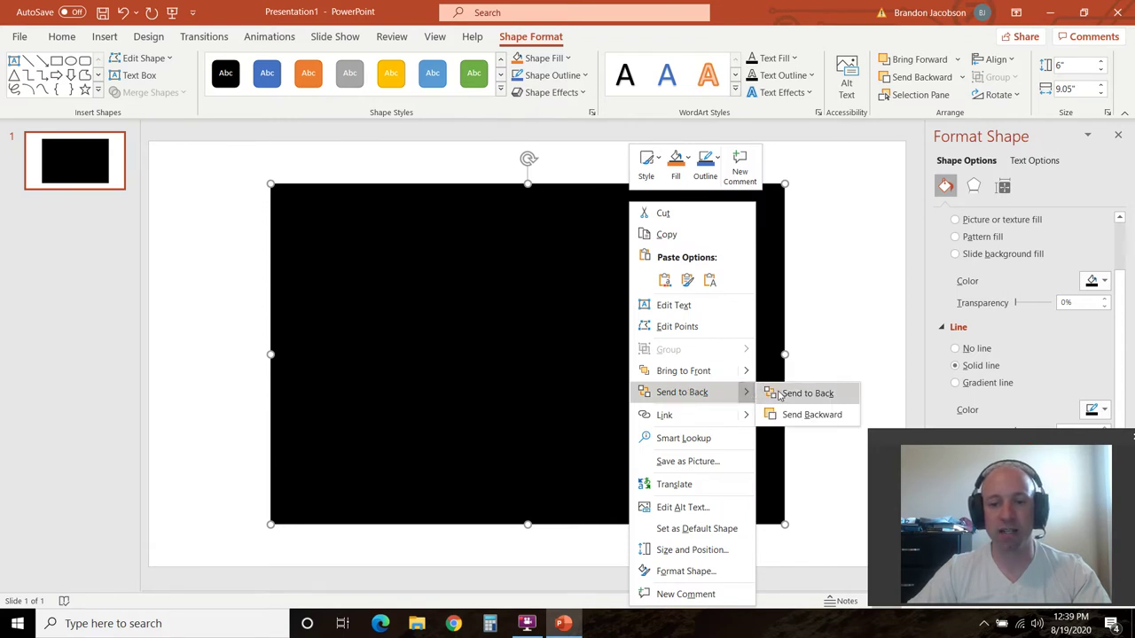
click(802, 393)
click(680, 273)
Set the skyline photo's transparency to about 72% and select its saturation value for editing
click(637, 276)
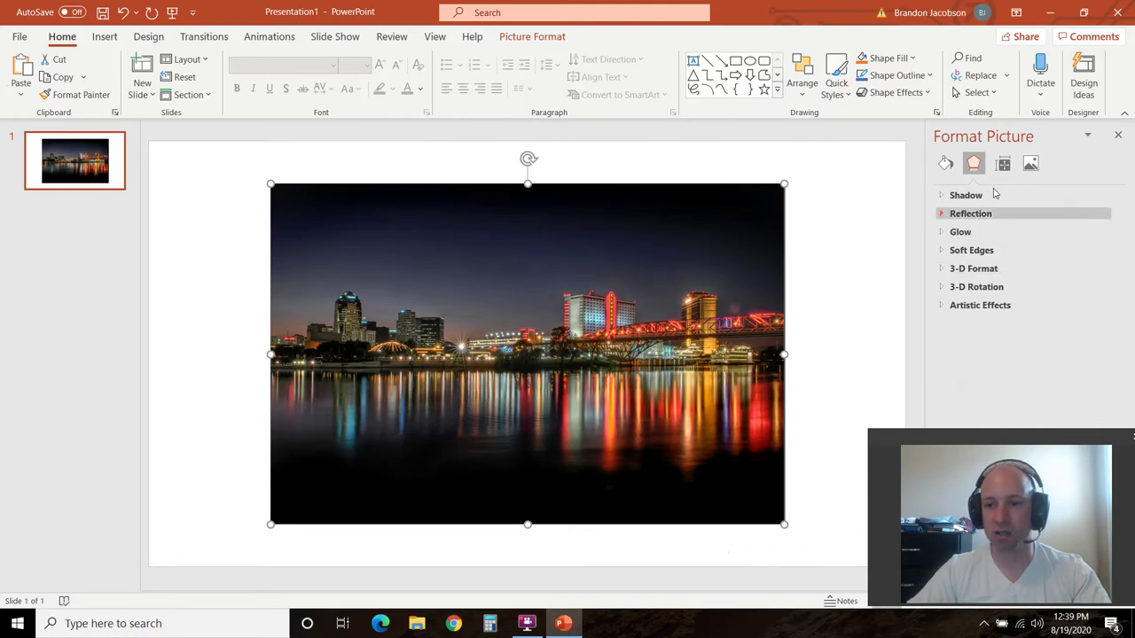
click(1031, 165)
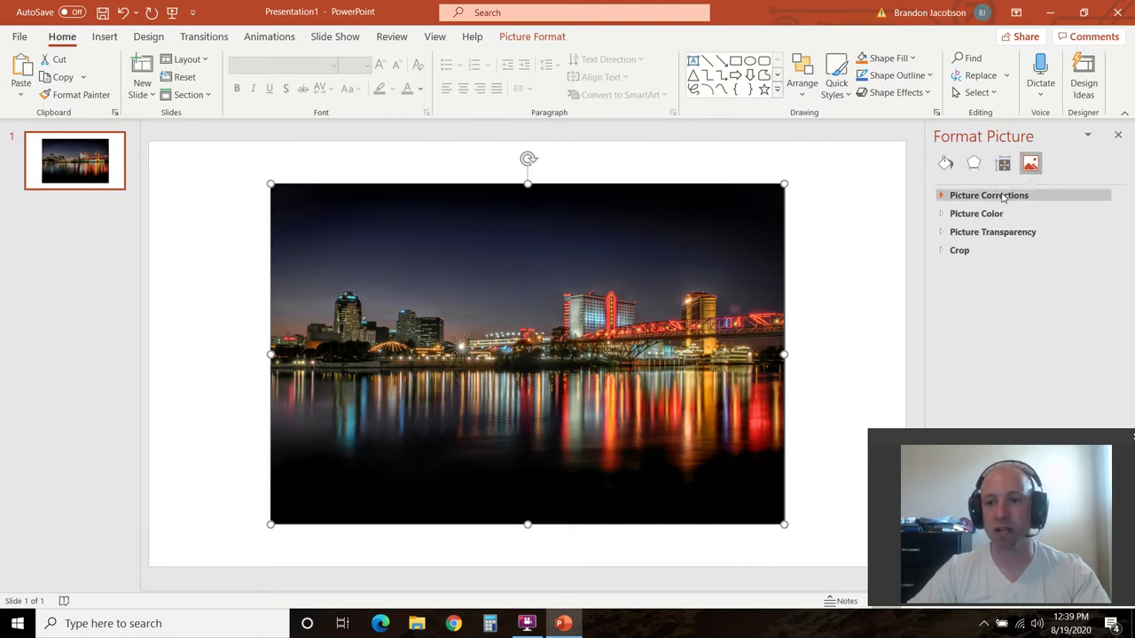
click(944, 234)
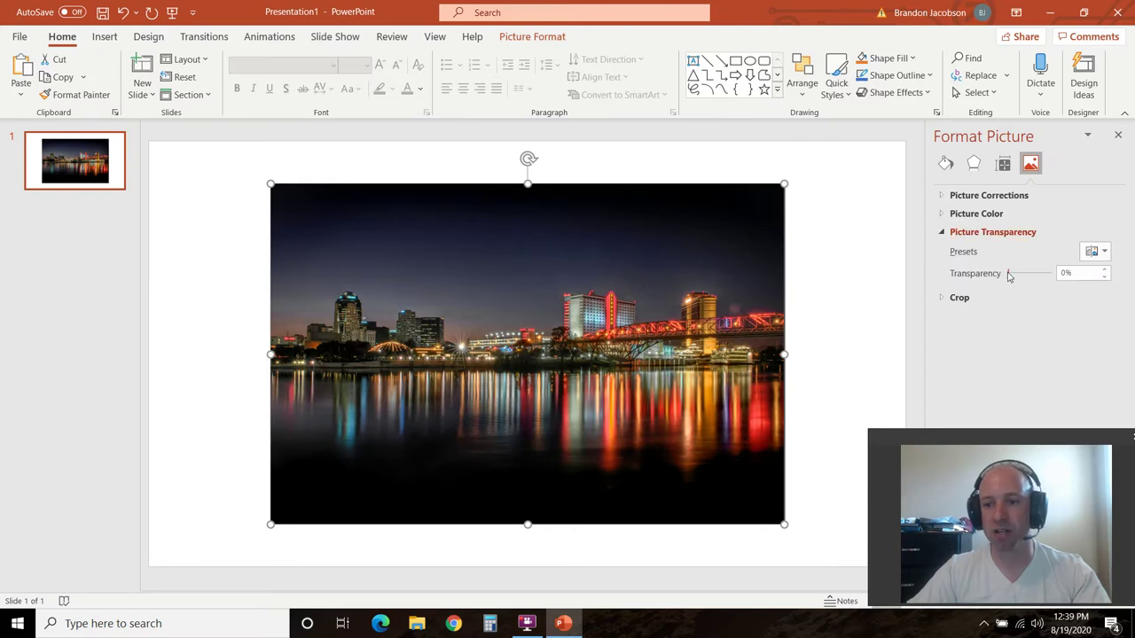
drag(1008, 276, 1038, 273)
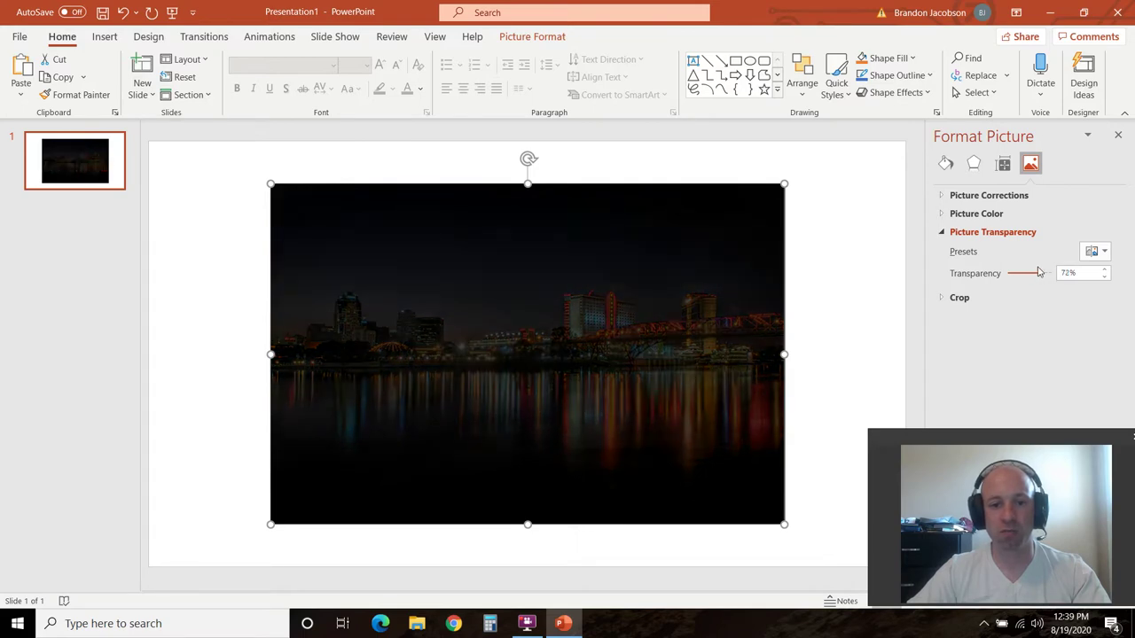
click(941, 214)
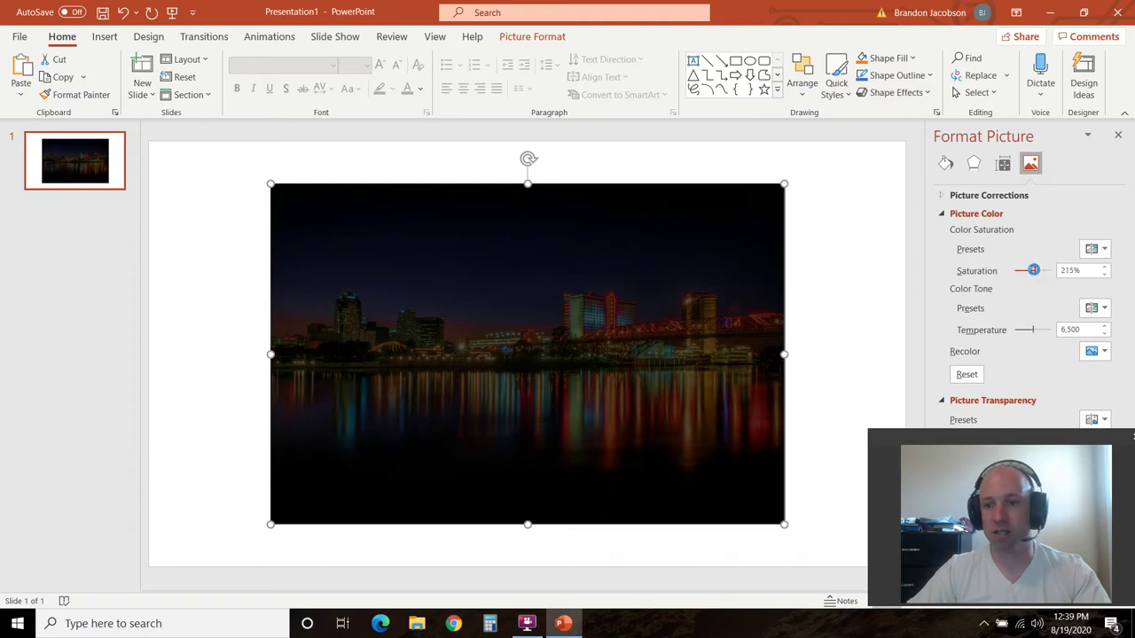
drag(1081, 268, 1049, 278)
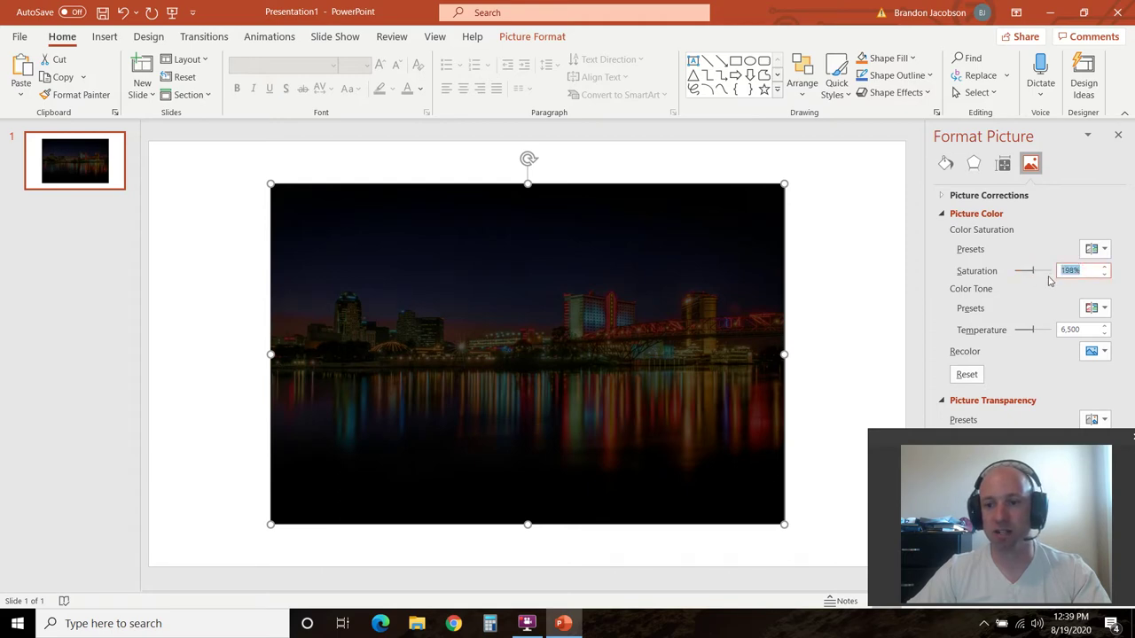
Set the photo's colour saturation to 200% and close the formatting pane
text(200)
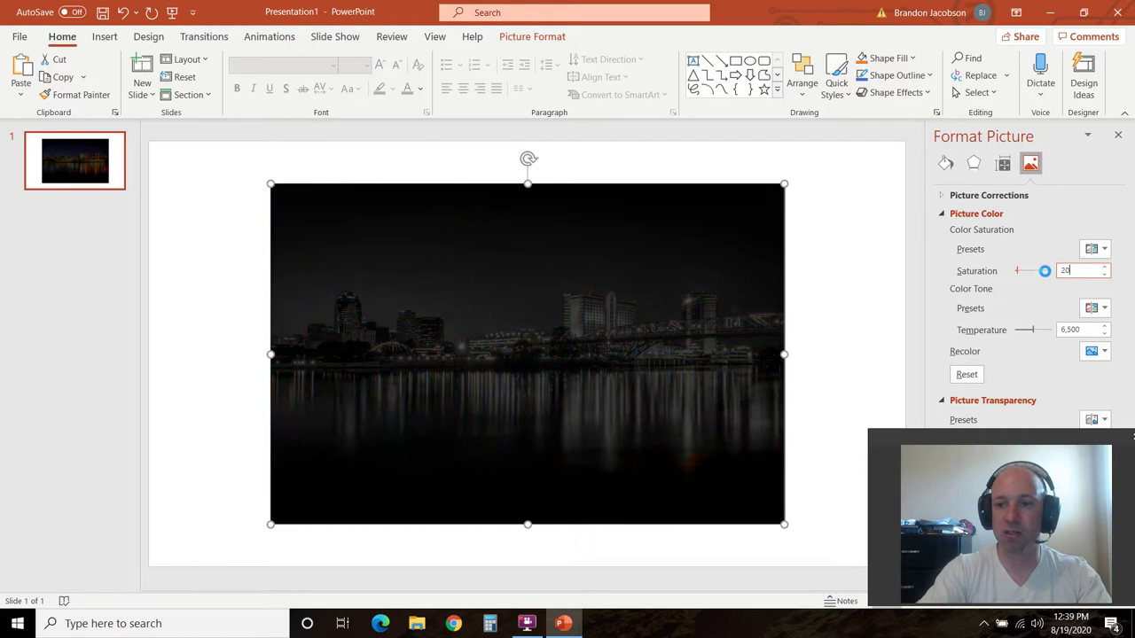
click(882, 245)
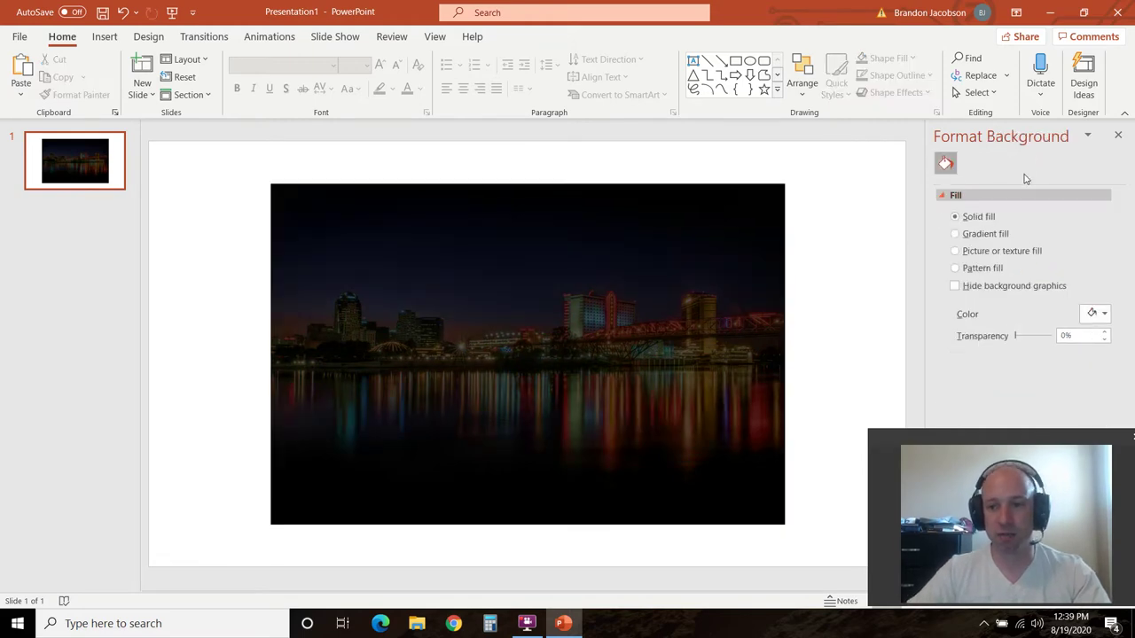
click(947, 194)
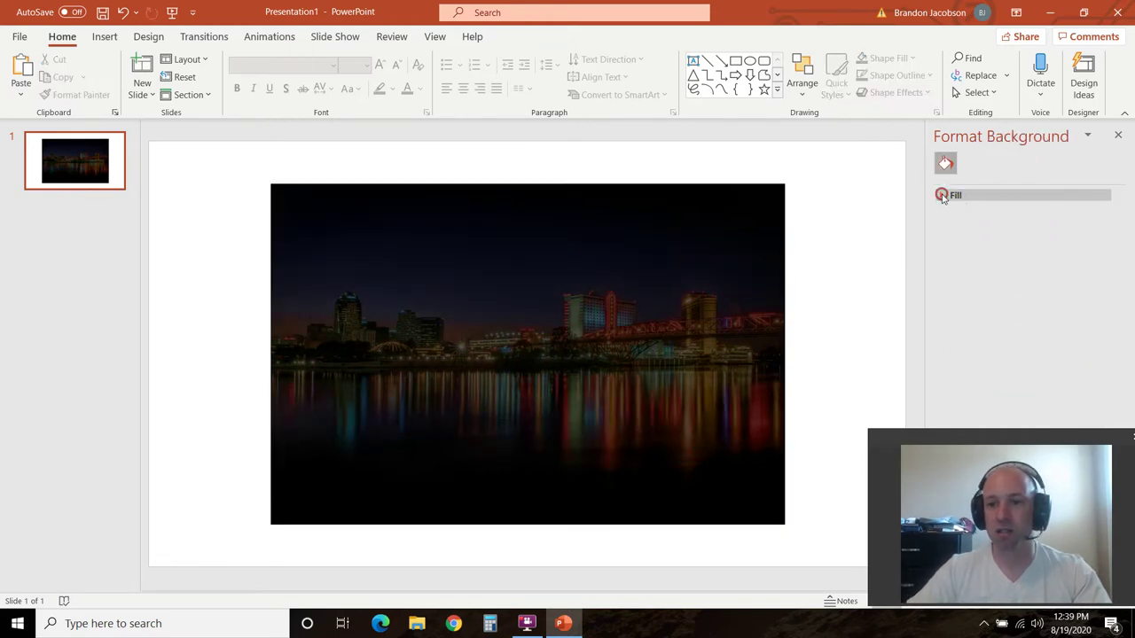
click(1117, 135)
Group the skyline photo and the black rectangle together
click(806, 246)
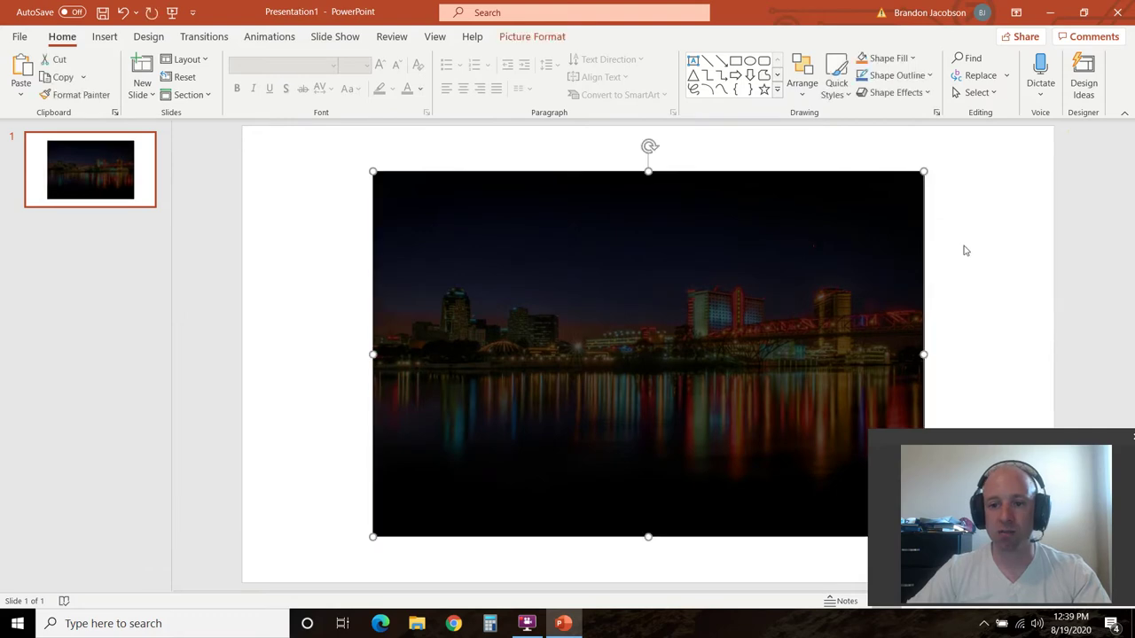
click(967, 250)
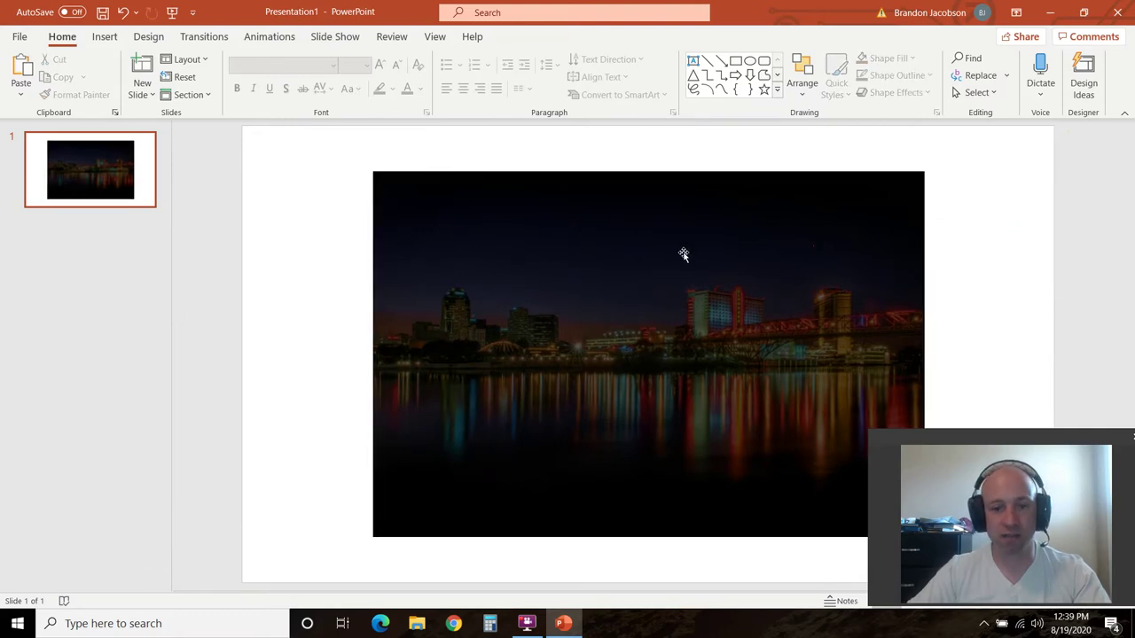
click(629, 283)
right_click(628, 284)
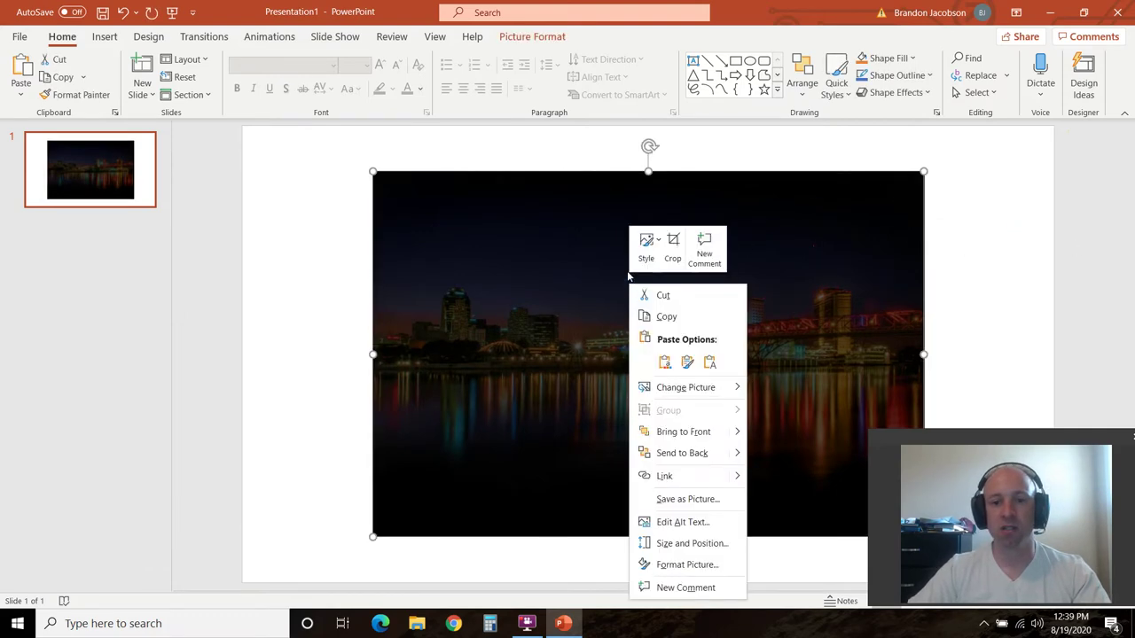
click(309, 162)
drag(319, 154, 969, 552)
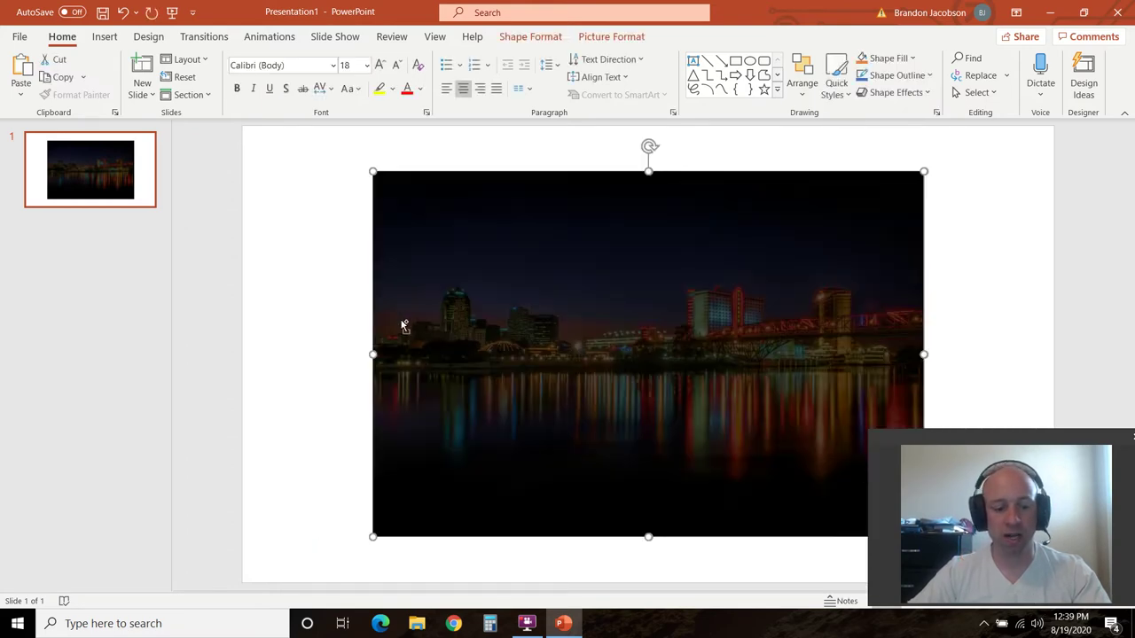
right_click(538, 307)
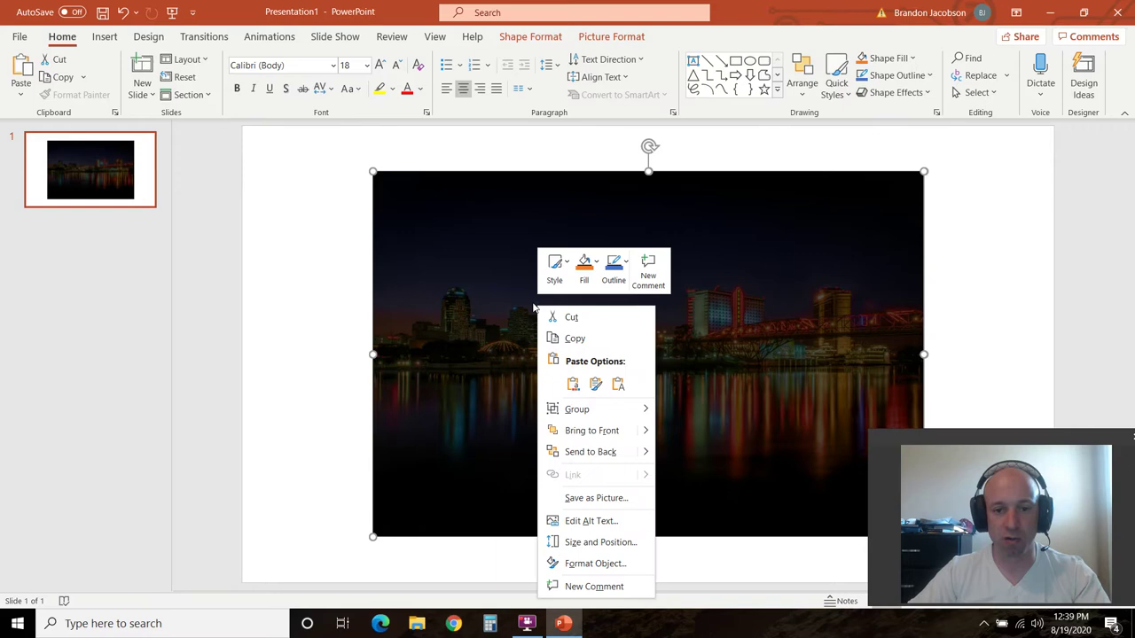
mouse_move(581, 415)
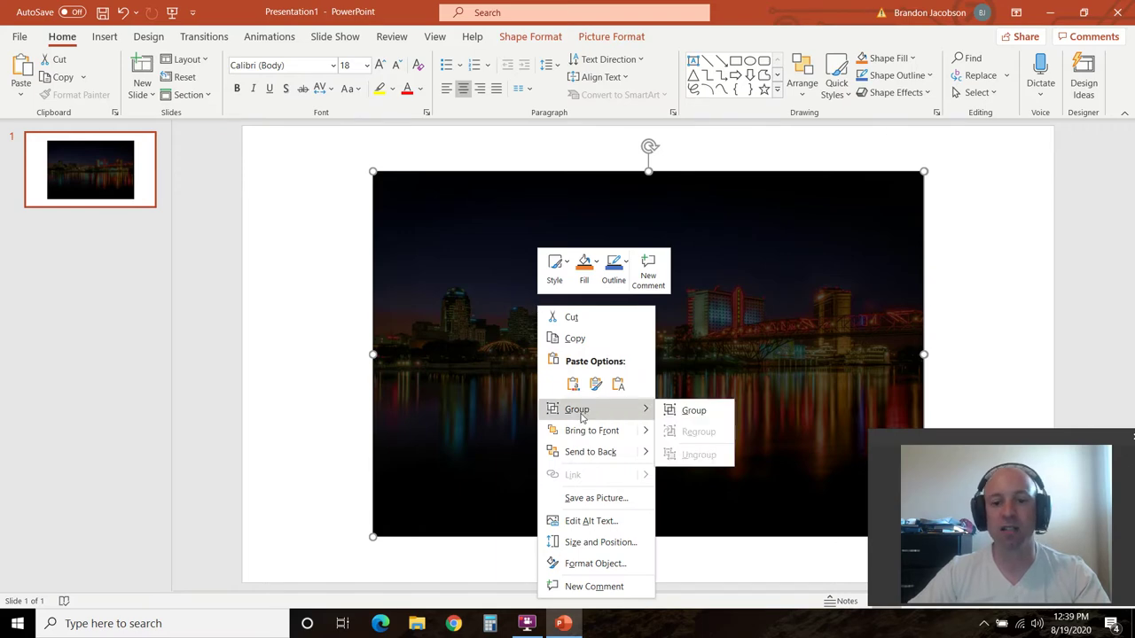
click(709, 410)
Save the grouped image as a picture named Background in Documents
right_click(491, 282)
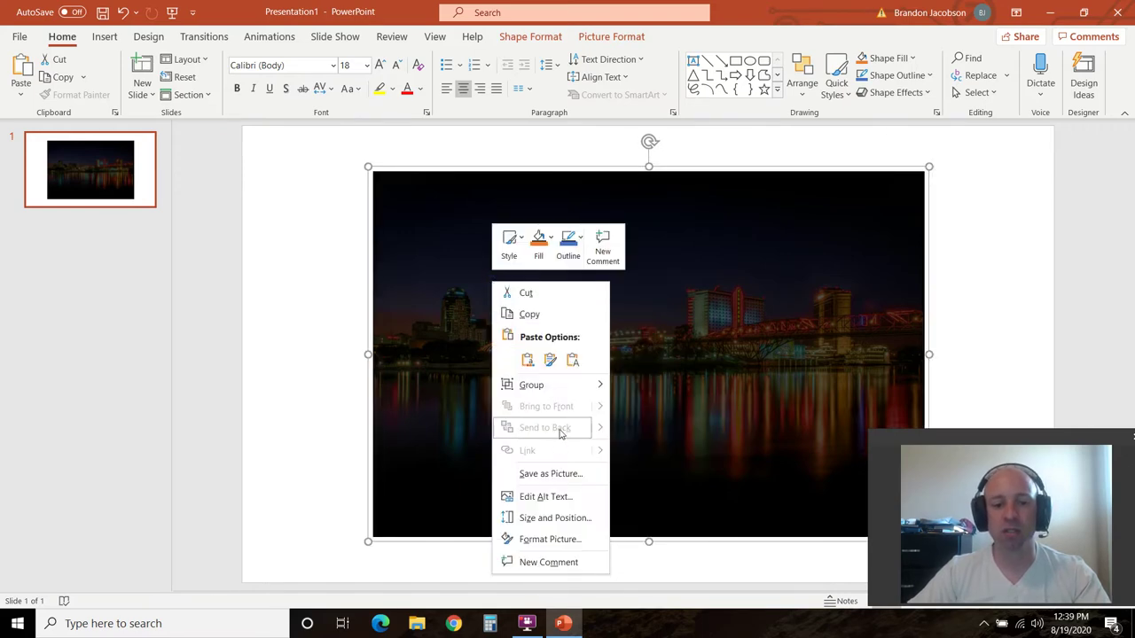
click(550, 474)
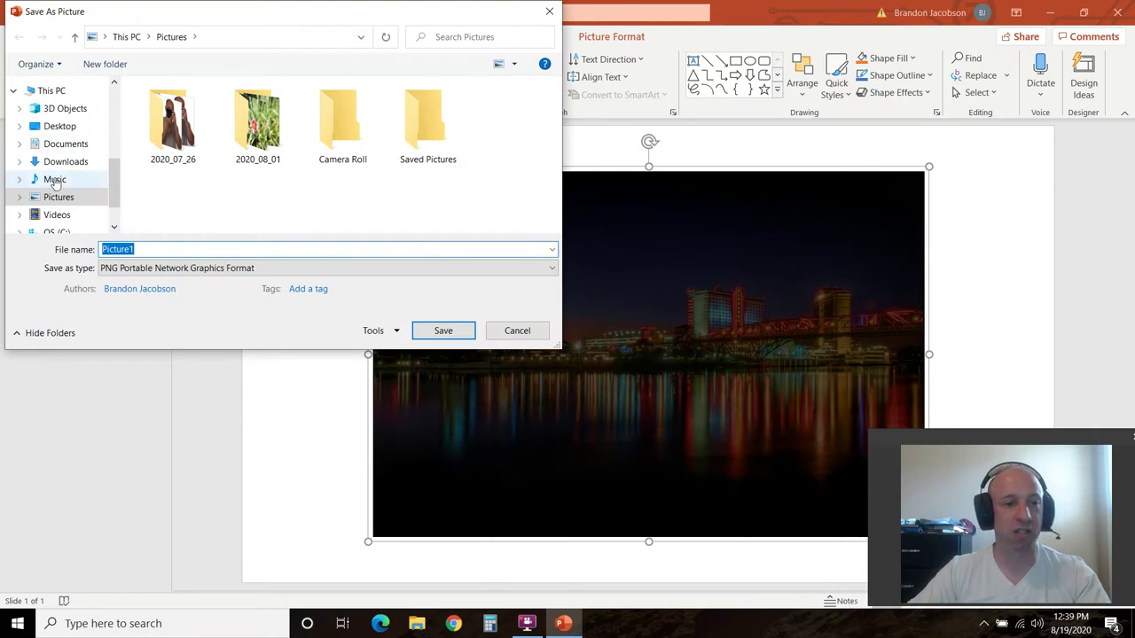
click(74, 147)
double_click(163, 247)
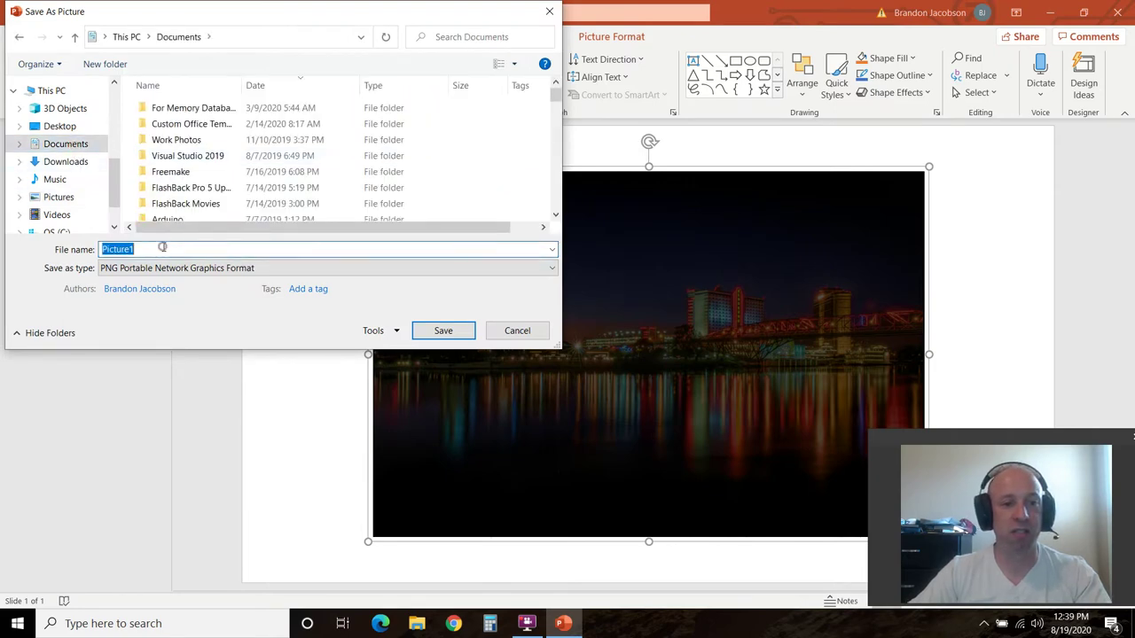
text(Background)
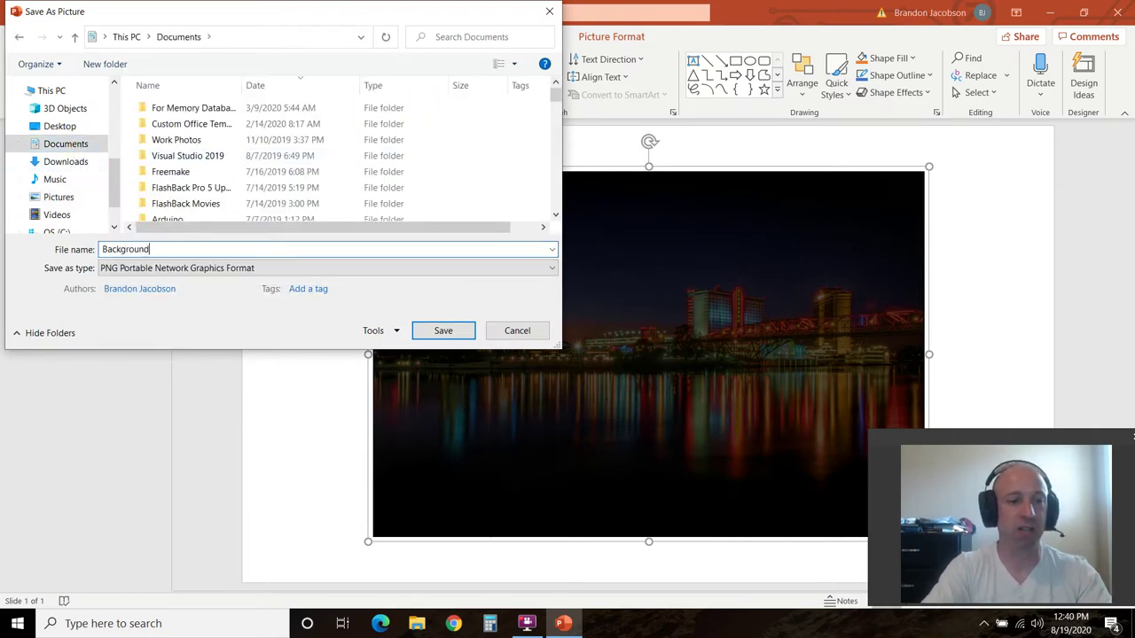
Finish saving Background.png, then save the presentation to Documents as 'YouTube Tutorial'
click(445, 330)
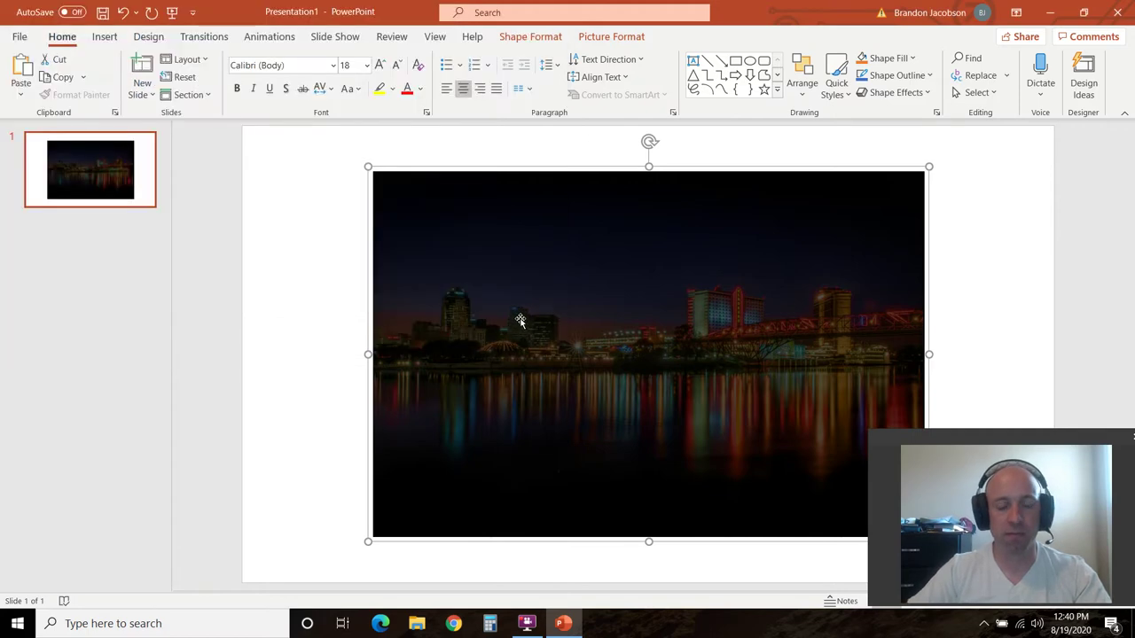
click(19, 37)
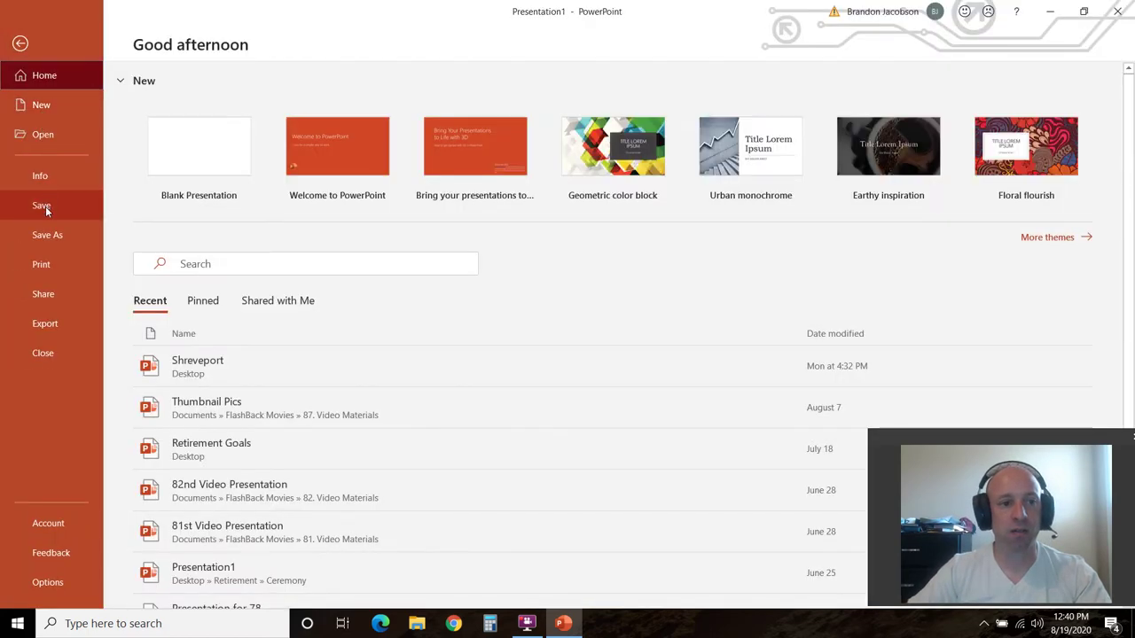
click(47, 234)
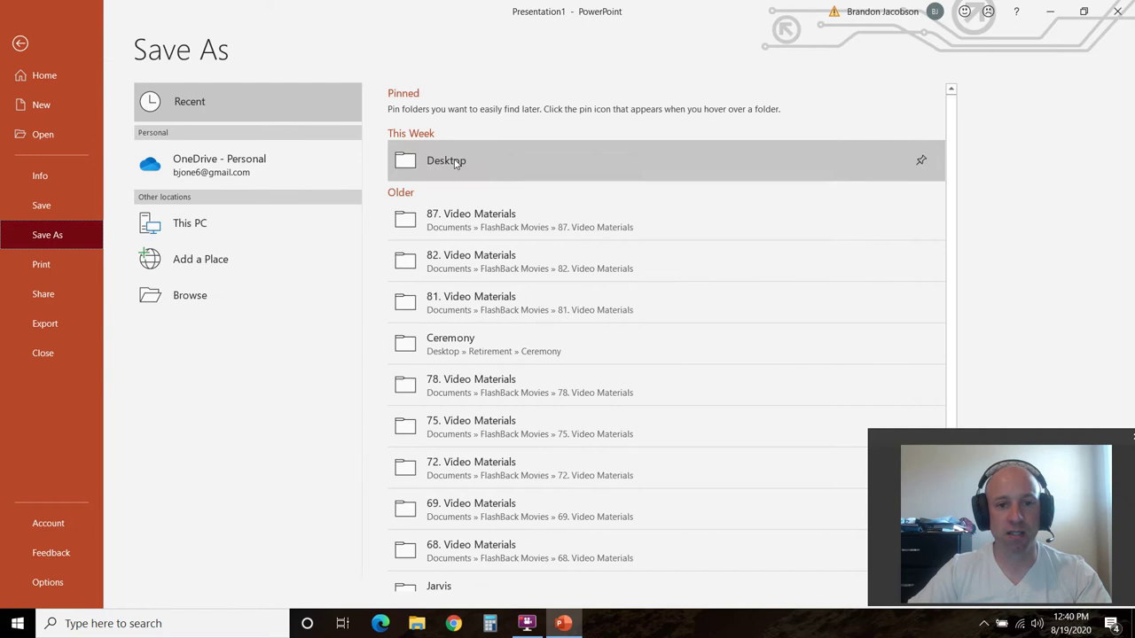
click(197, 297)
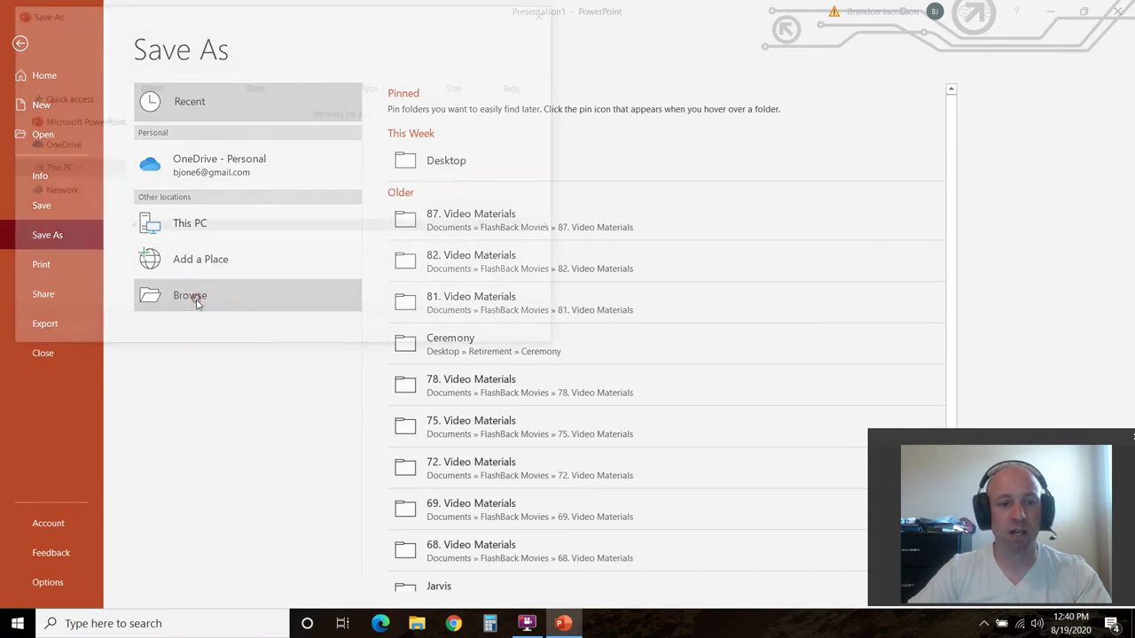
click(66, 144)
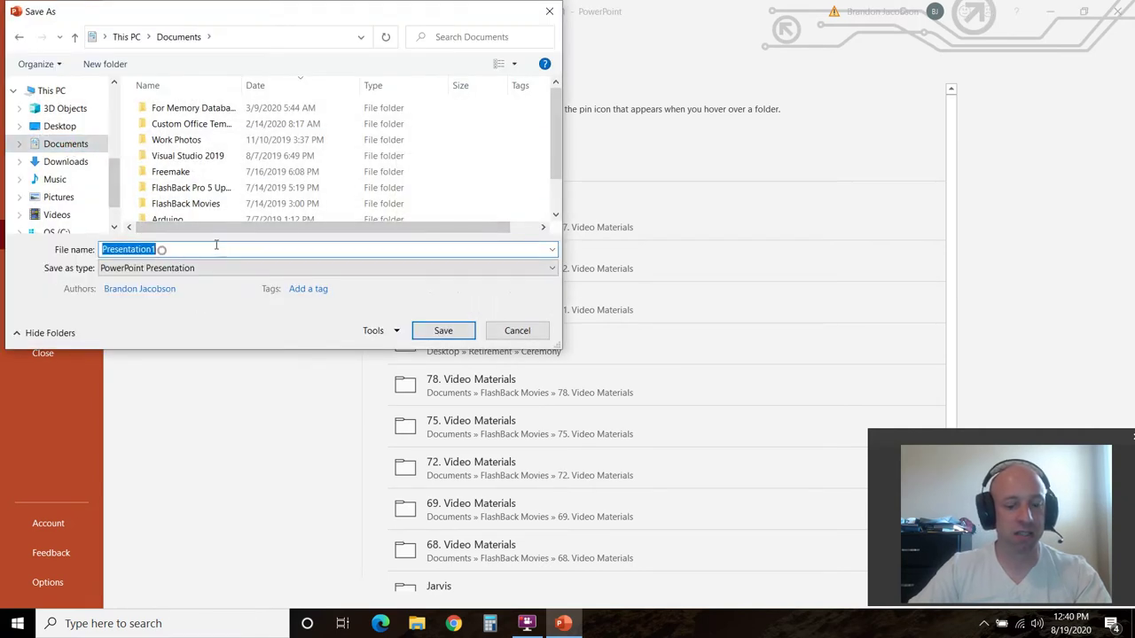
text(YouTube)
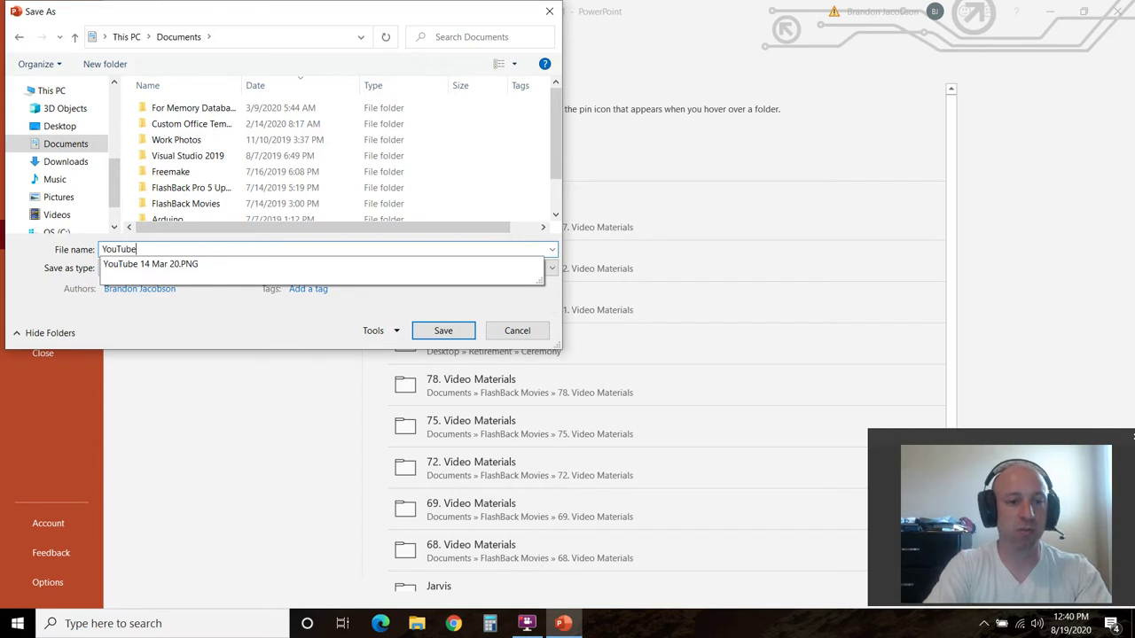
text( Tutorial)
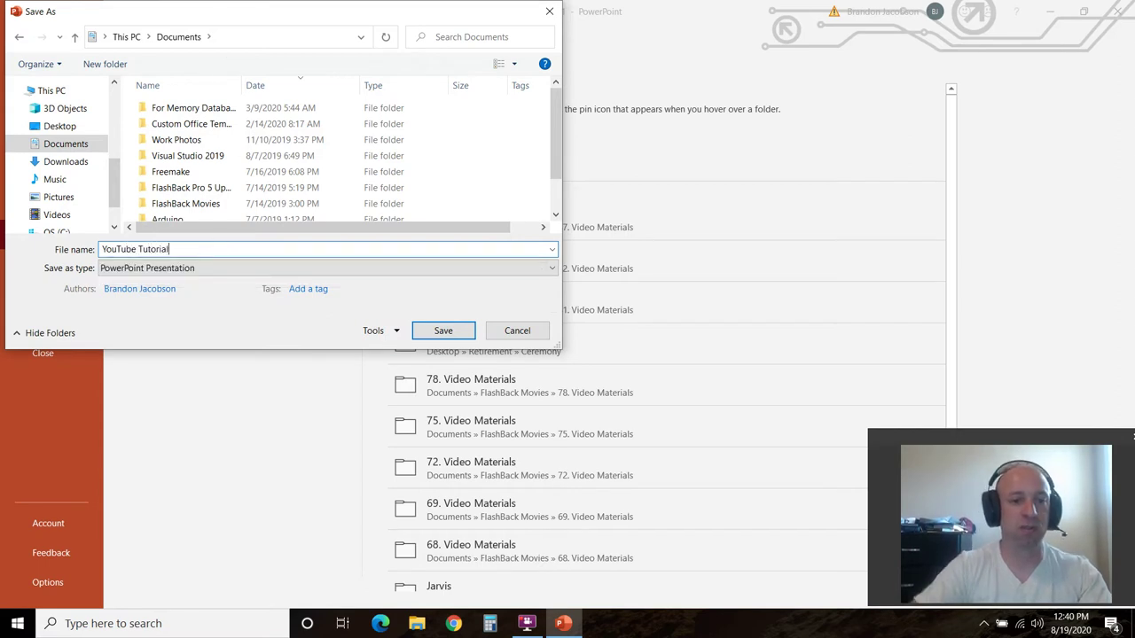
click(444, 332)
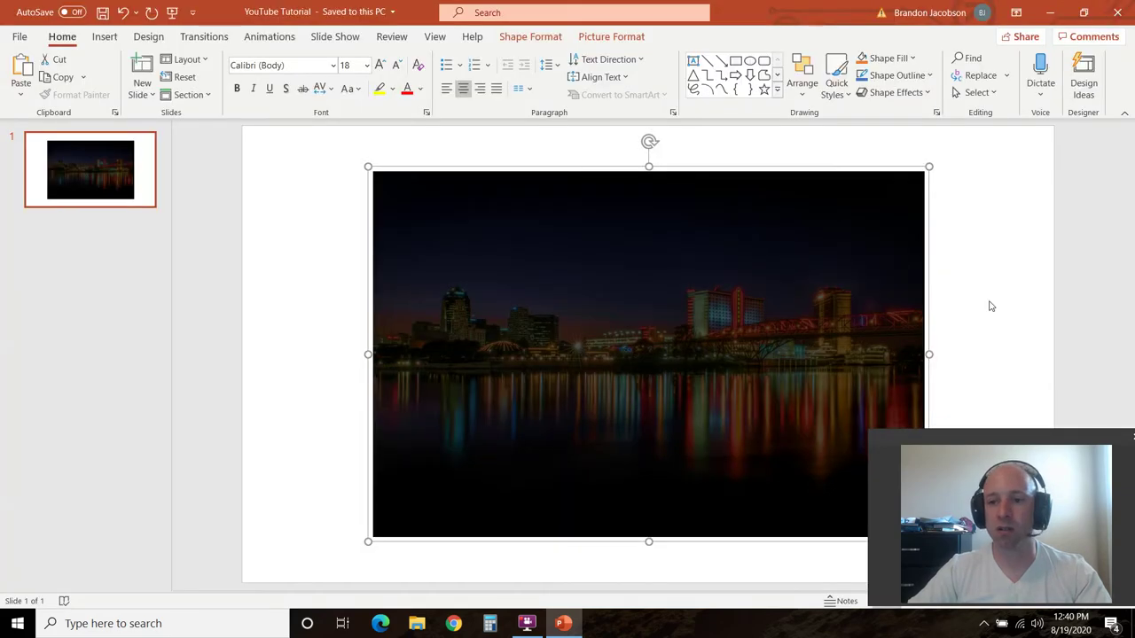
click(984, 302)
Close PowerPoint, launch Access, and create a blank database named 'Check In'
click(1117, 12)
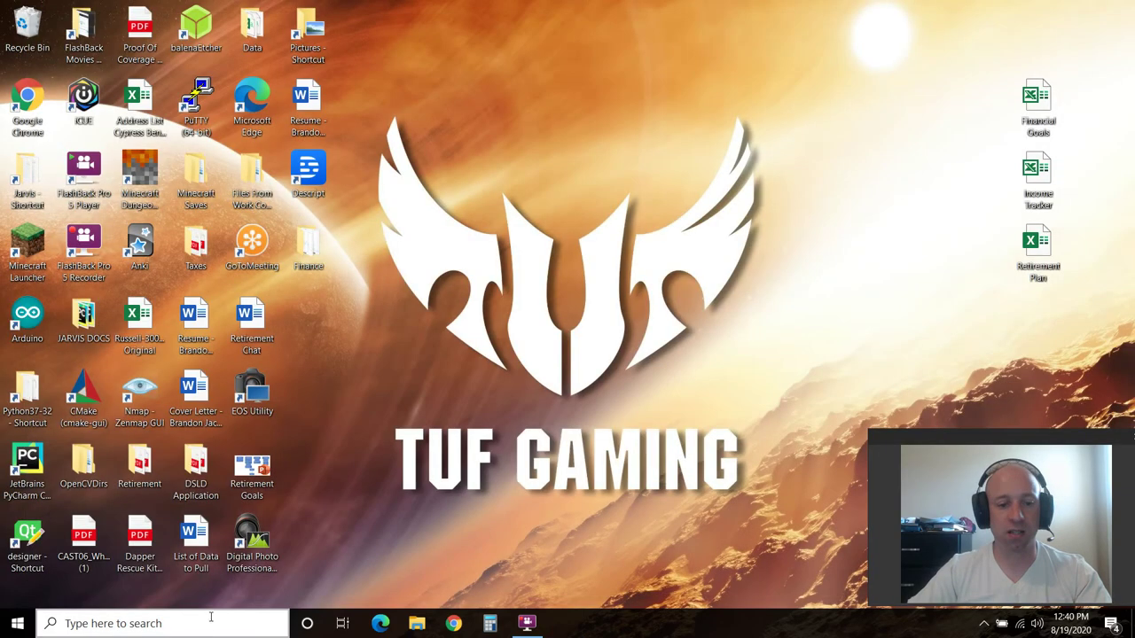
click(205, 622)
text(access)
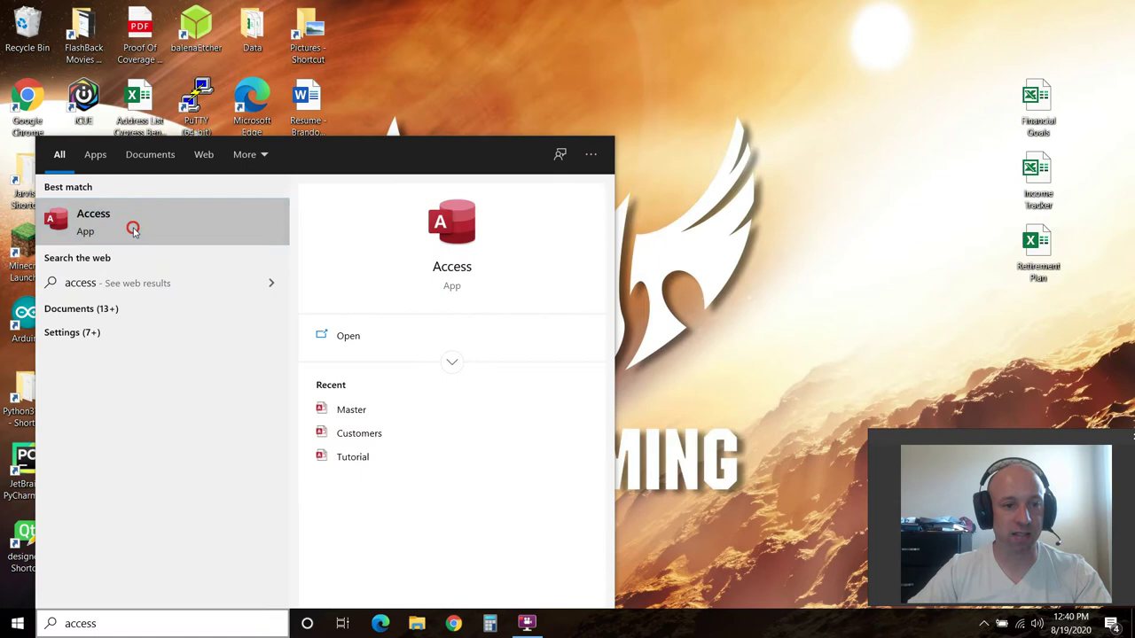
click(129, 222)
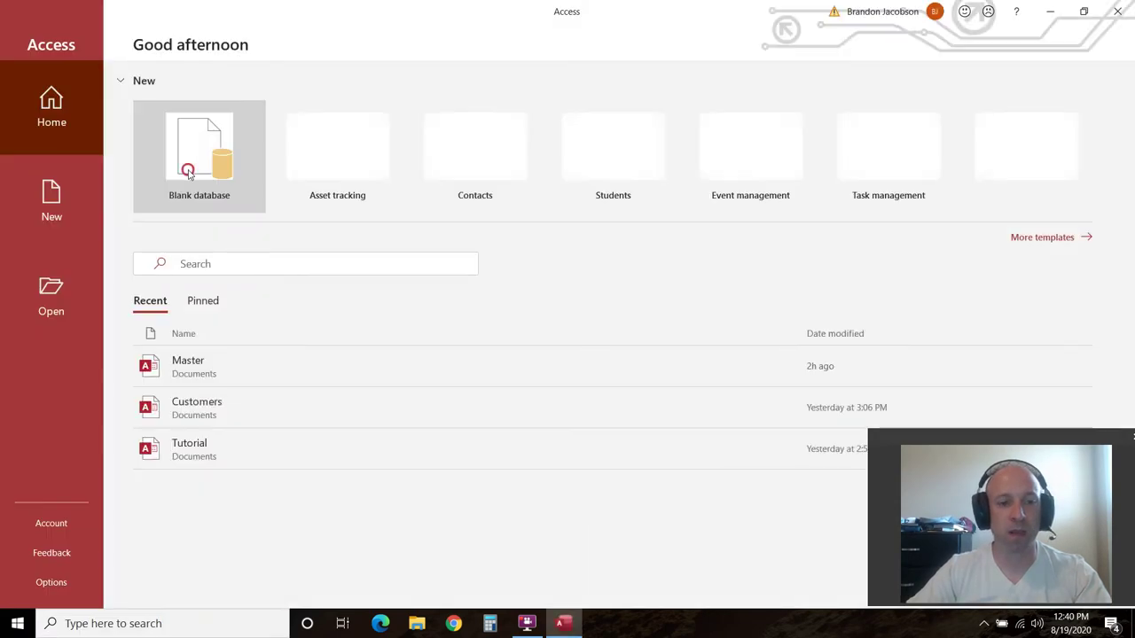
click(191, 170)
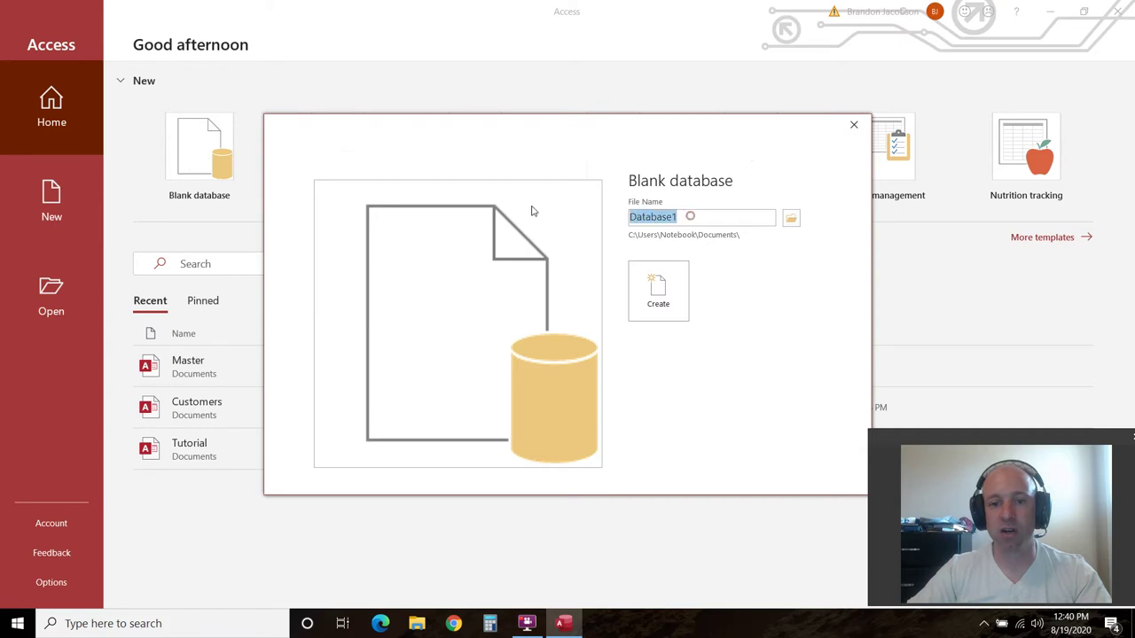
text(Check In)
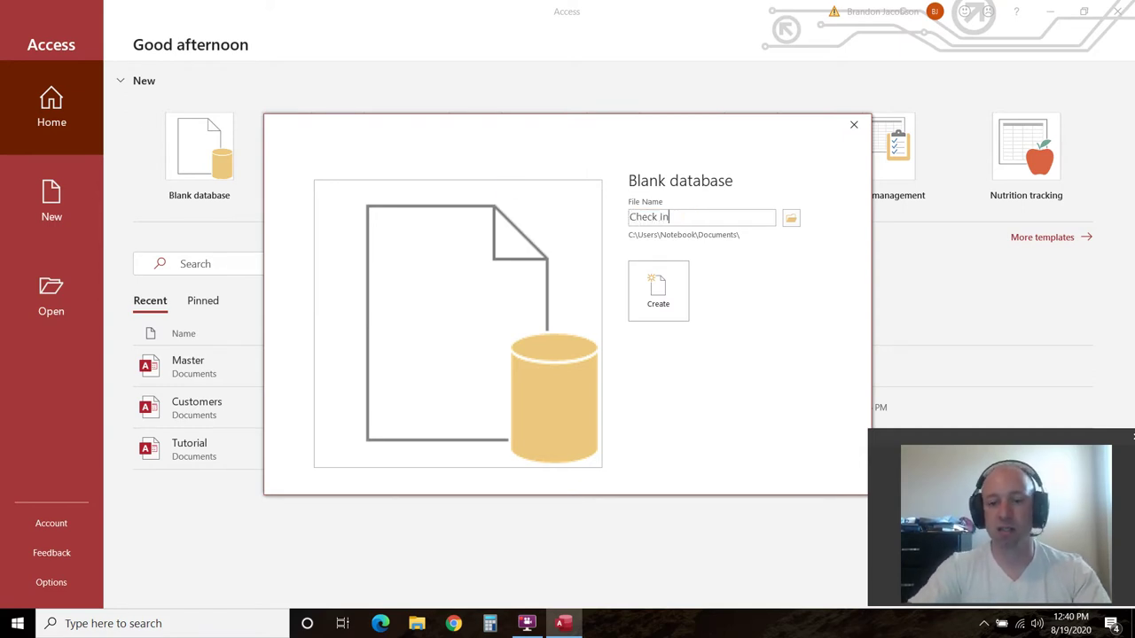
key(Return)
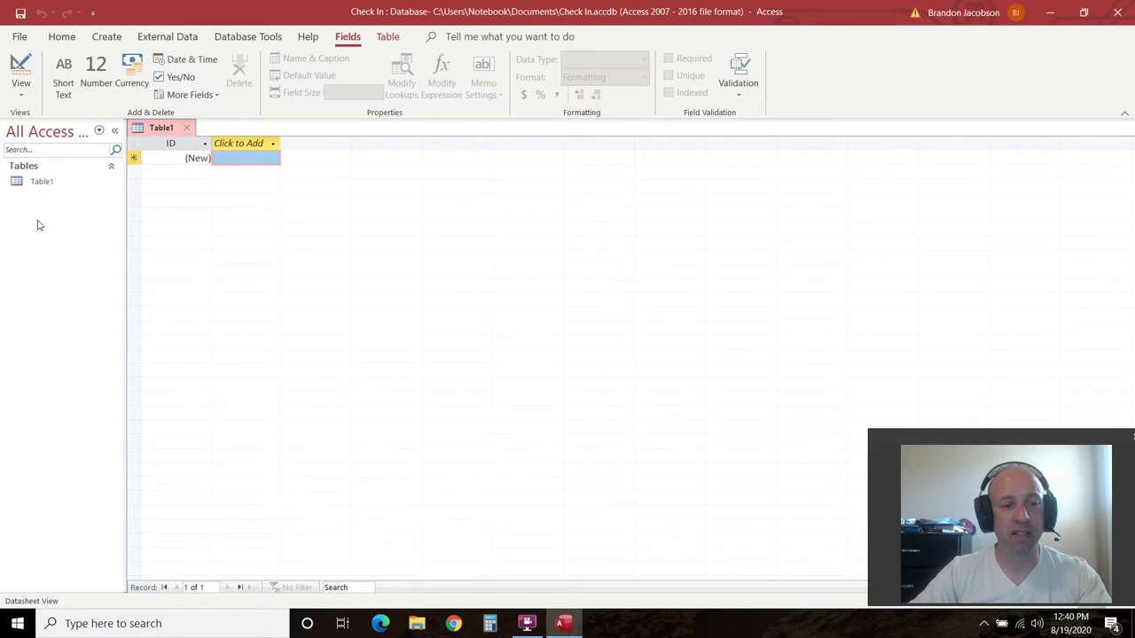
Add Last Name and First name short-text columns to Table1
click(108, 37)
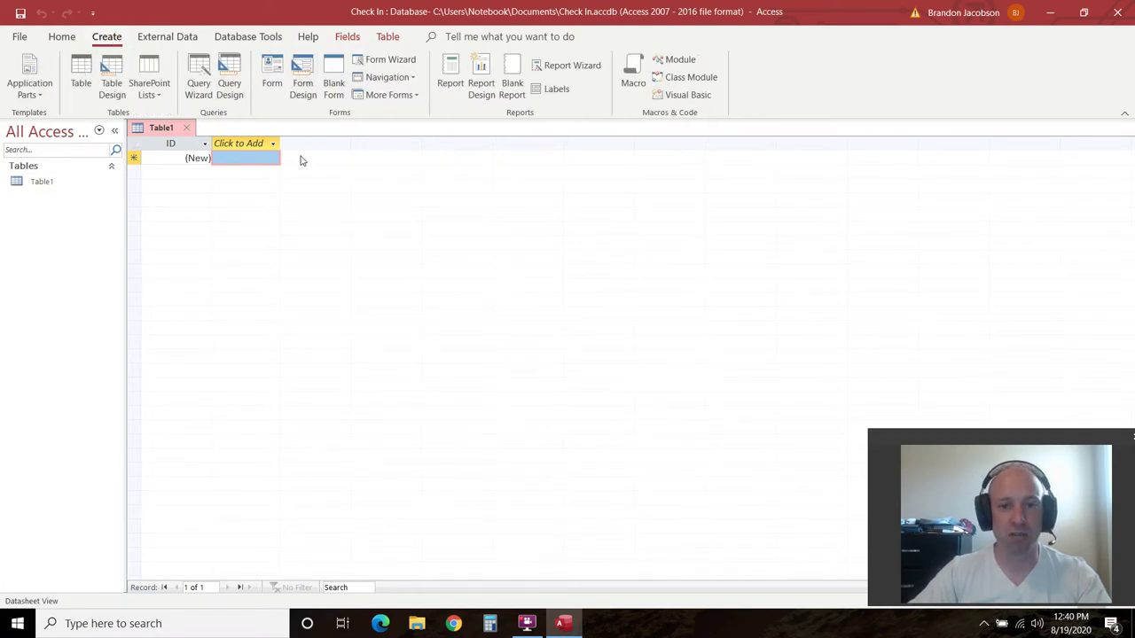
click(36, 184)
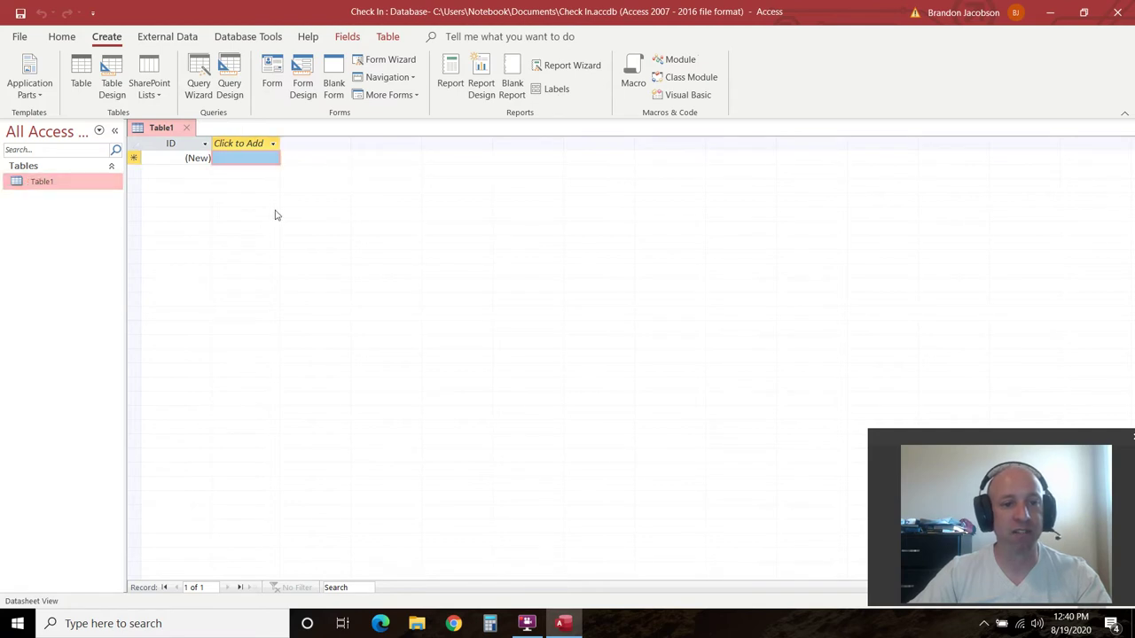
click(252, 144)
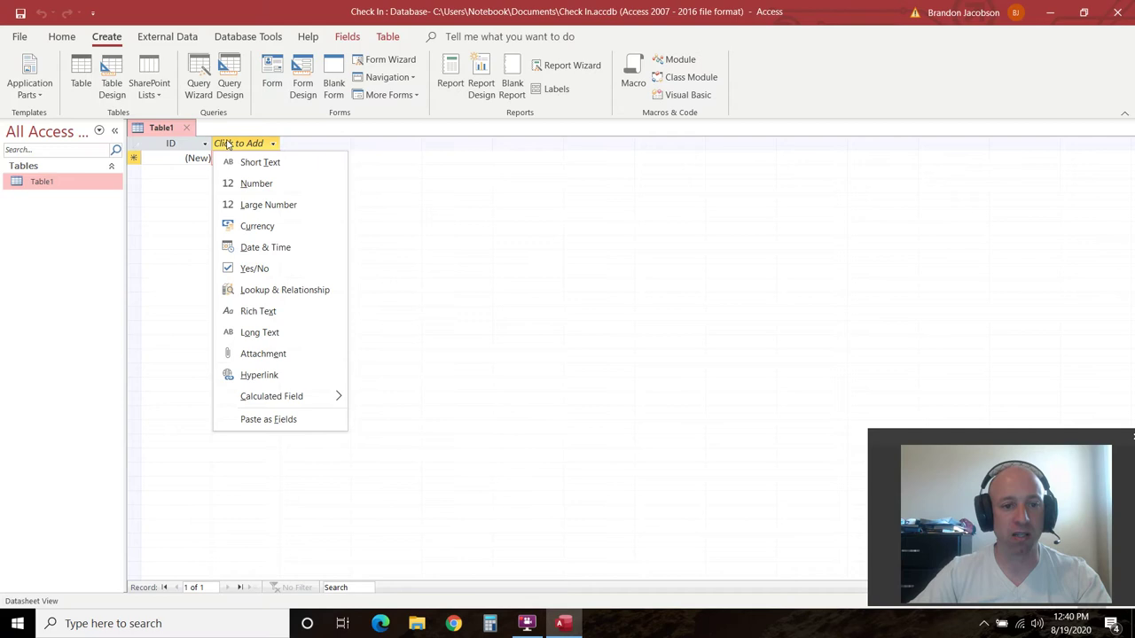
click(264, 165)
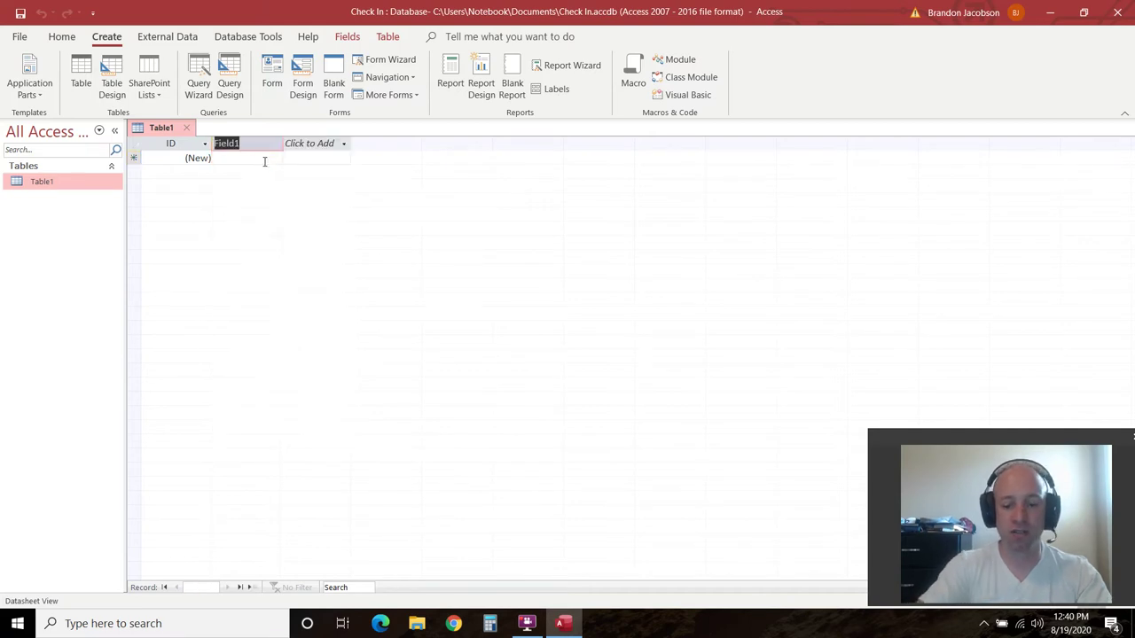
text(Last Name)
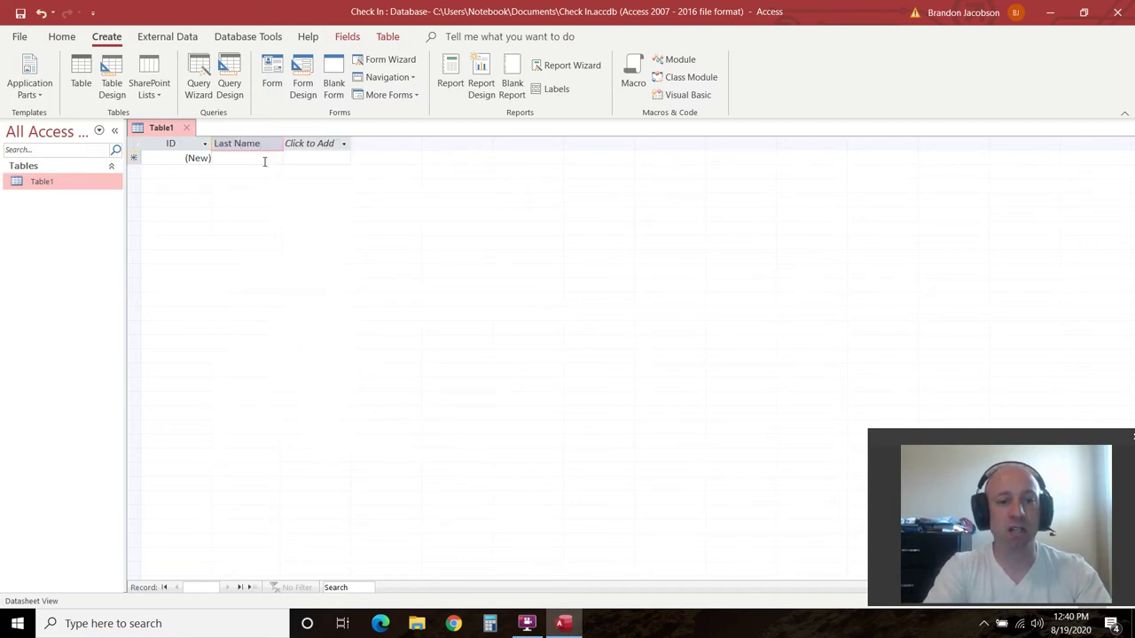
key(Return)
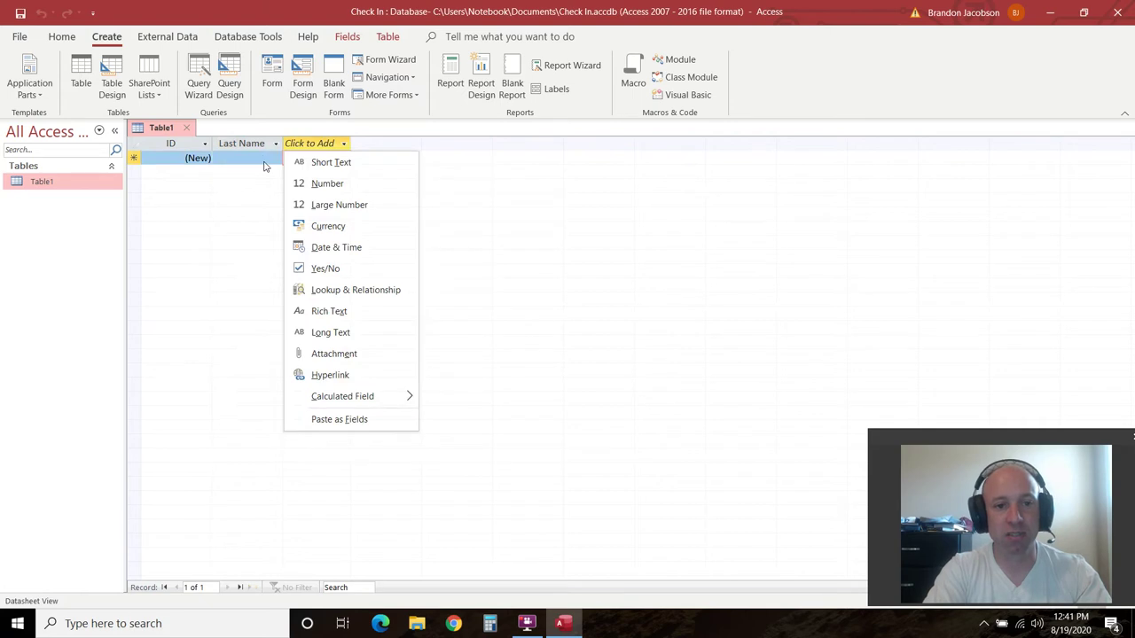
click(321, 162)
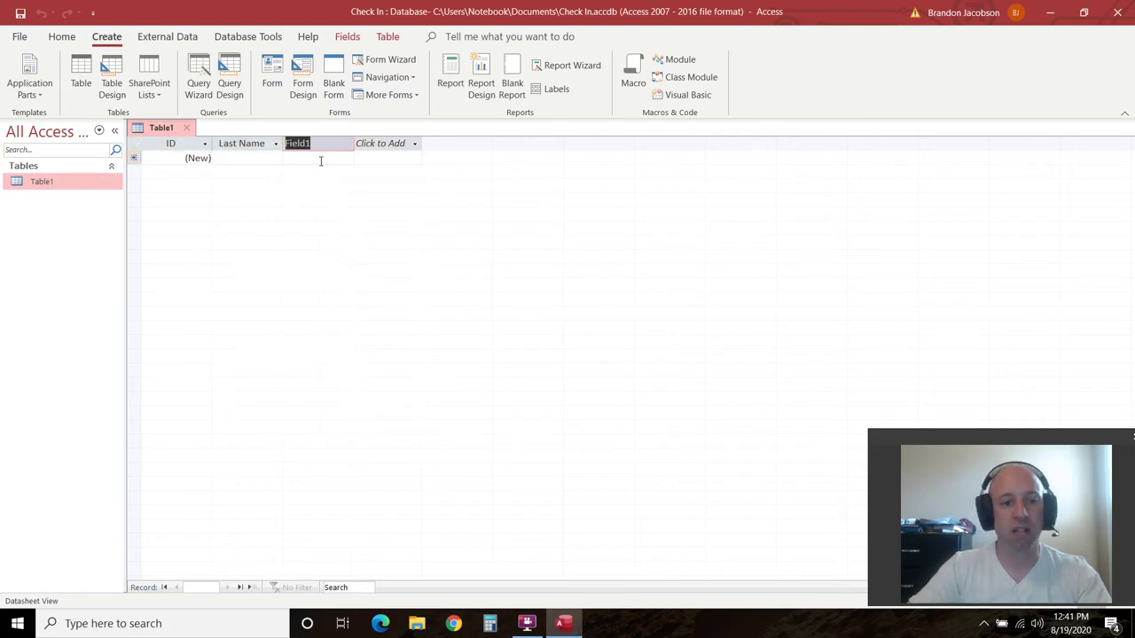
text(F)
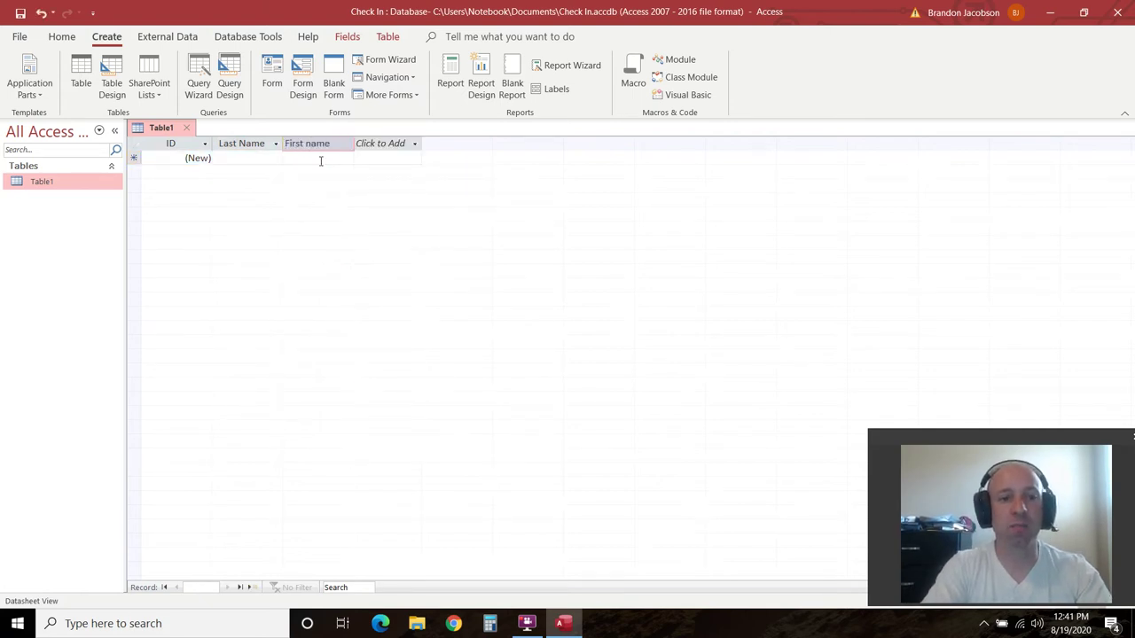
key(Return)
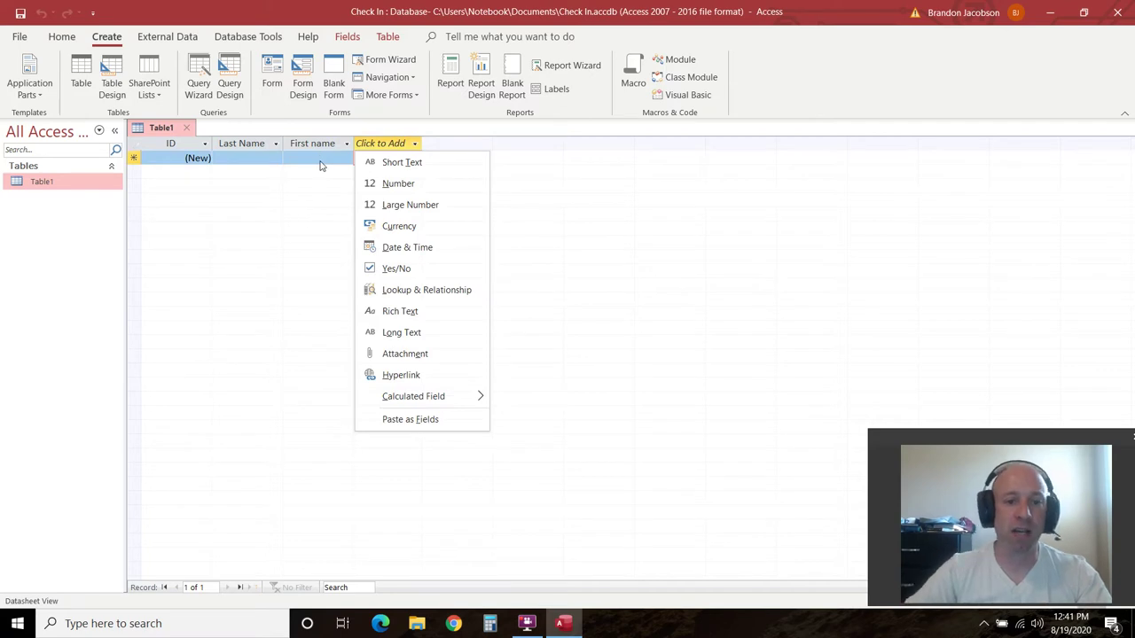
Add a First Time Here Yes/No column and a Date Visited date column
click(396, 268)
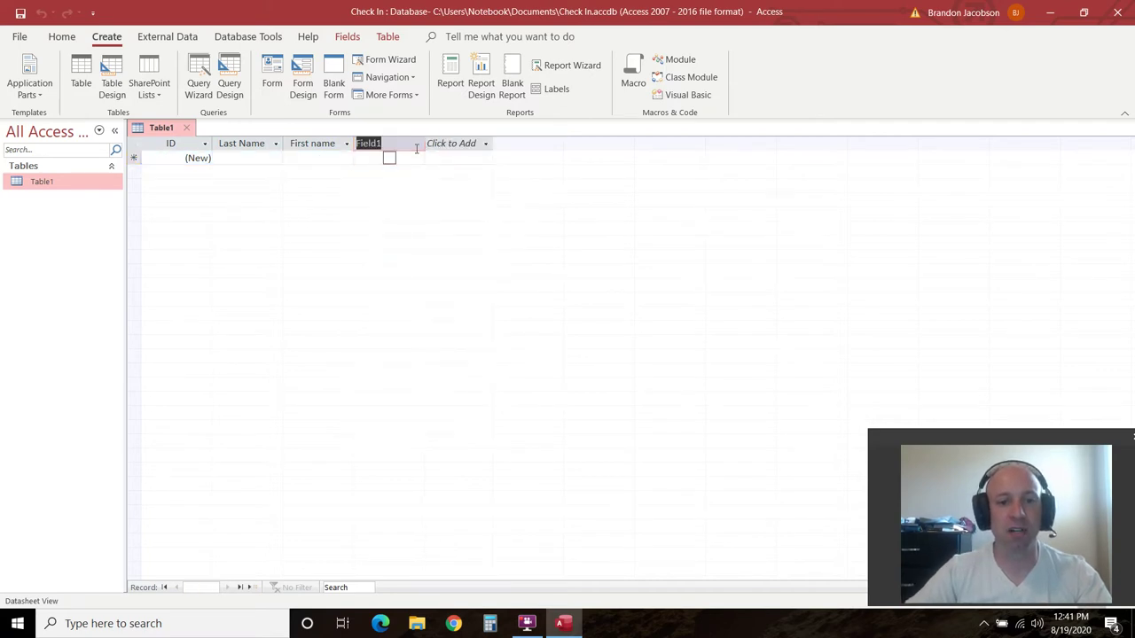
text(First Time Here)
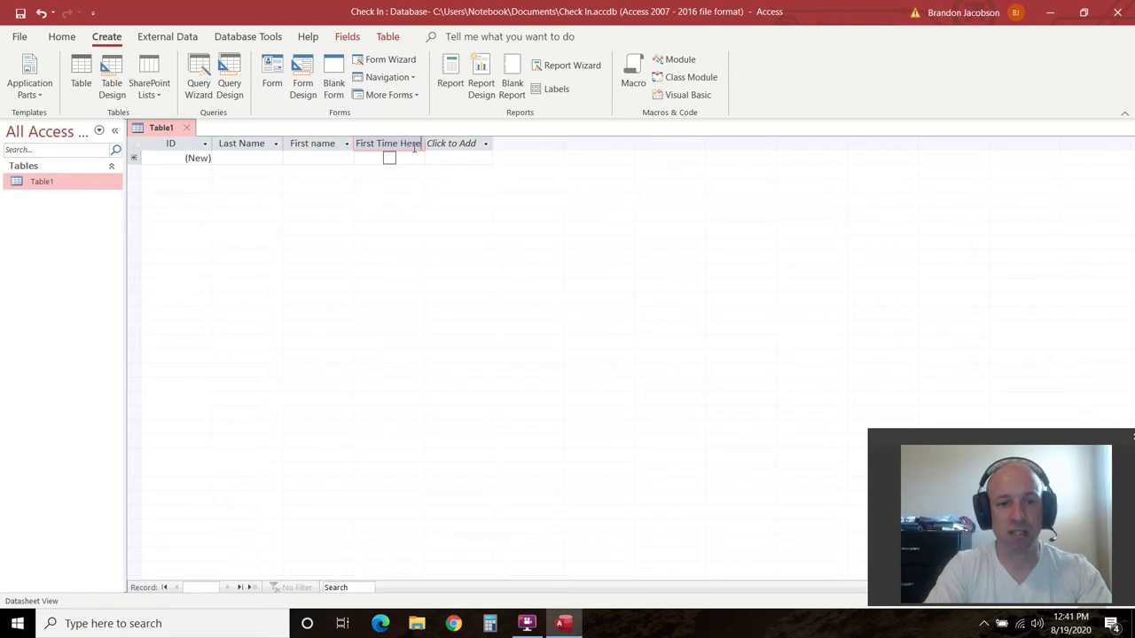
key(Return)
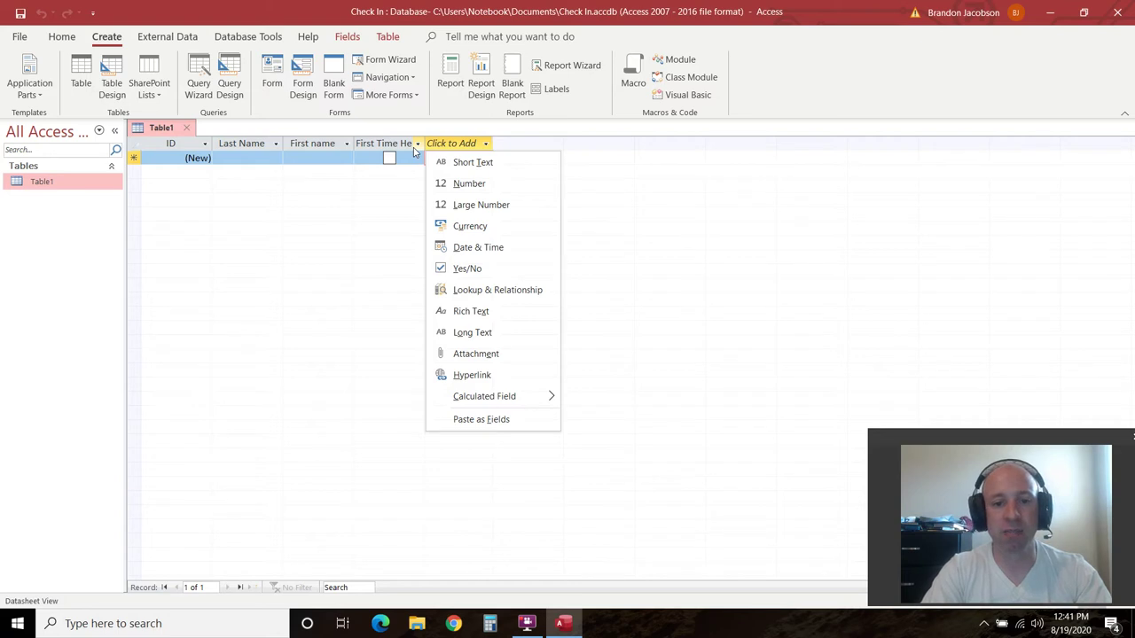
click(467, 246)
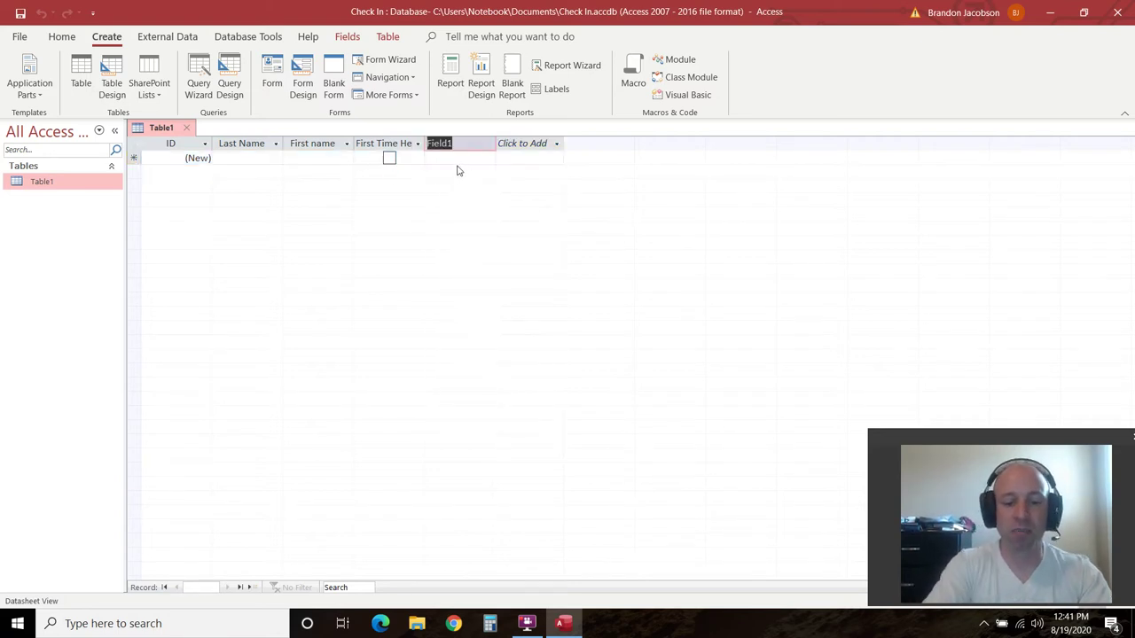
text(Date Visit)
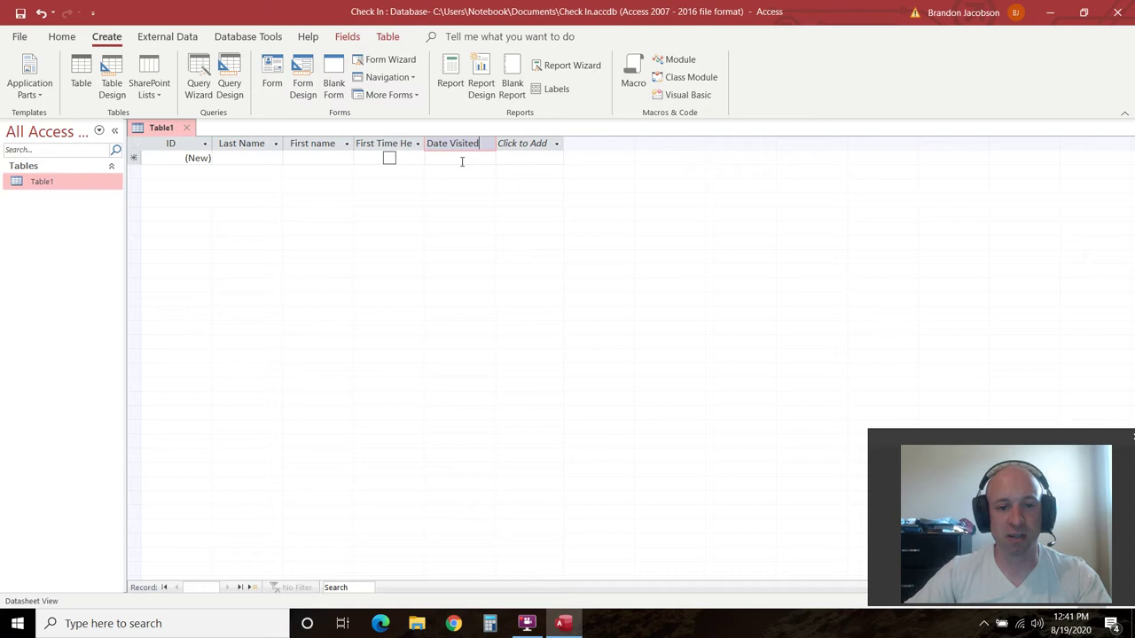
click(469, 157)
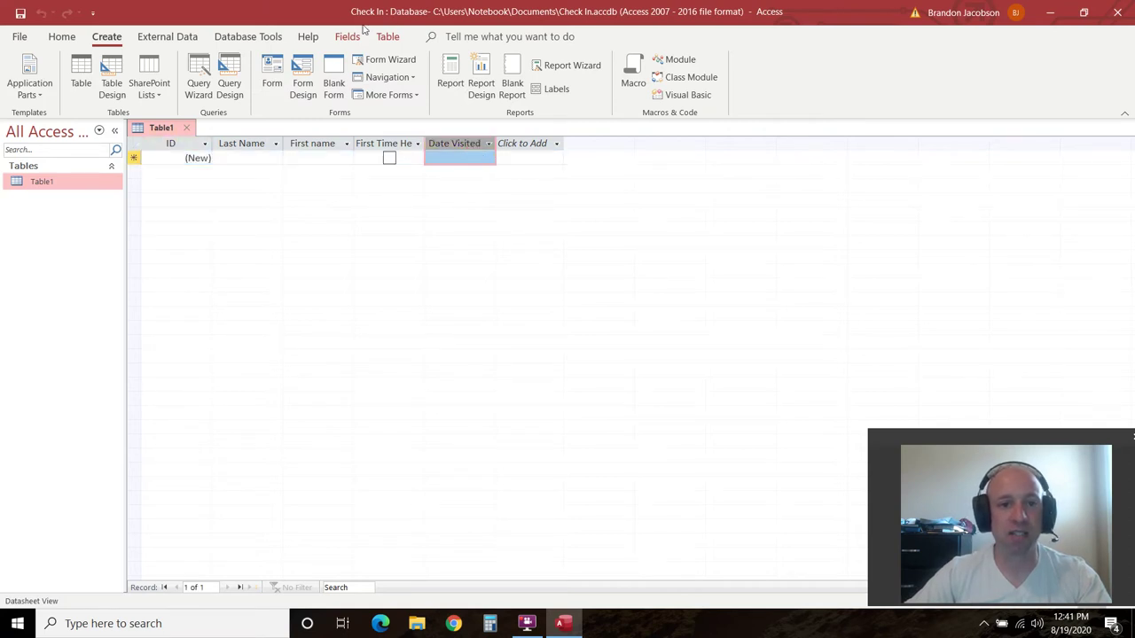
Delete the accidental Field1 column left after Date Visited
click(347, 37)
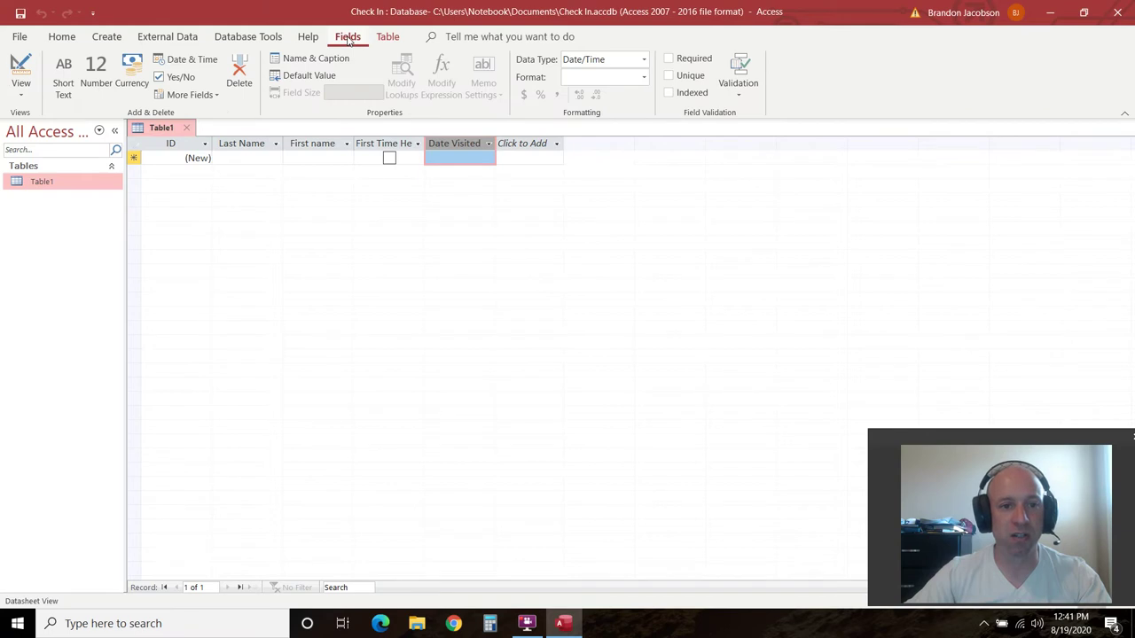
click(207, 58)
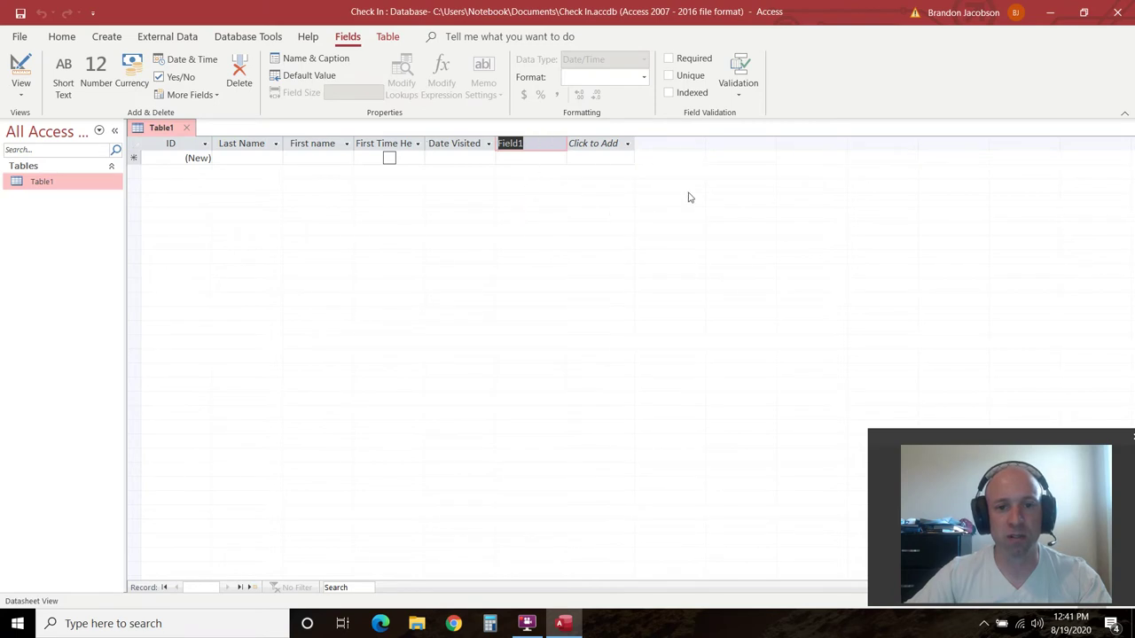
click(601, 148)
click(532, 144)
right_click(528, 144)
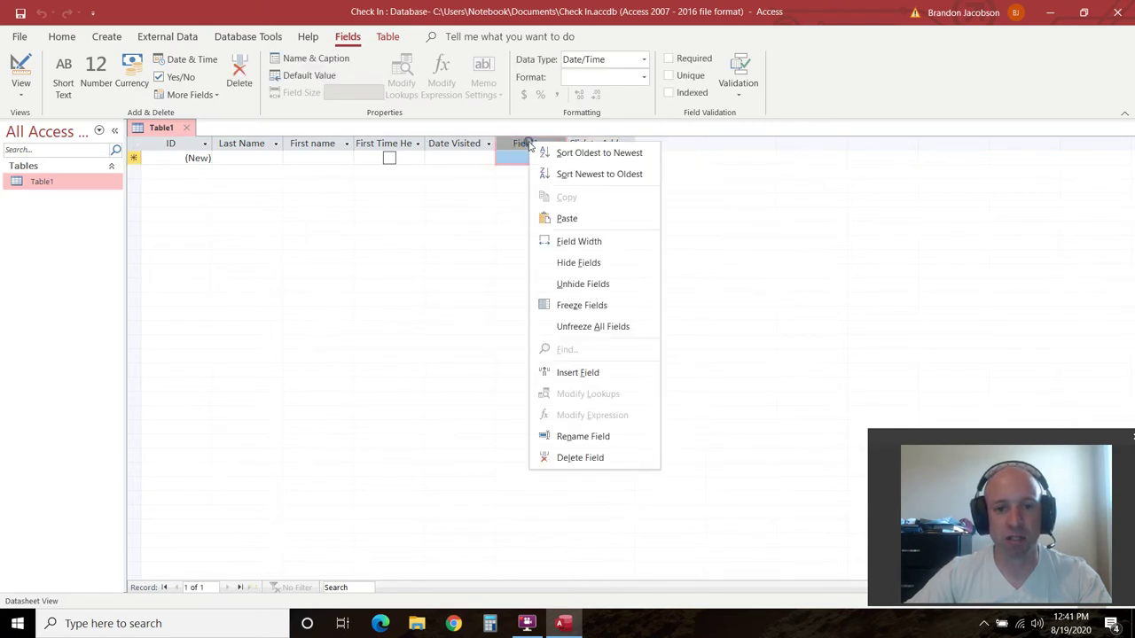
click(611, 458)
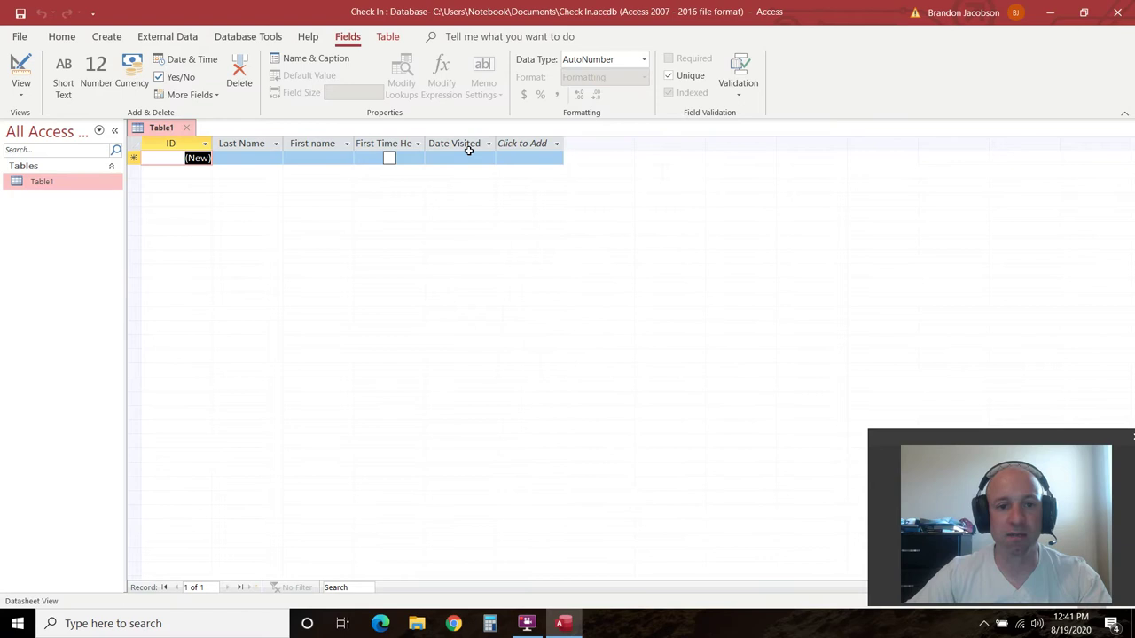
Format the Date Visited field as General Date, keeping its Date/Time type
click(468, 146)
right_click(472, 146)
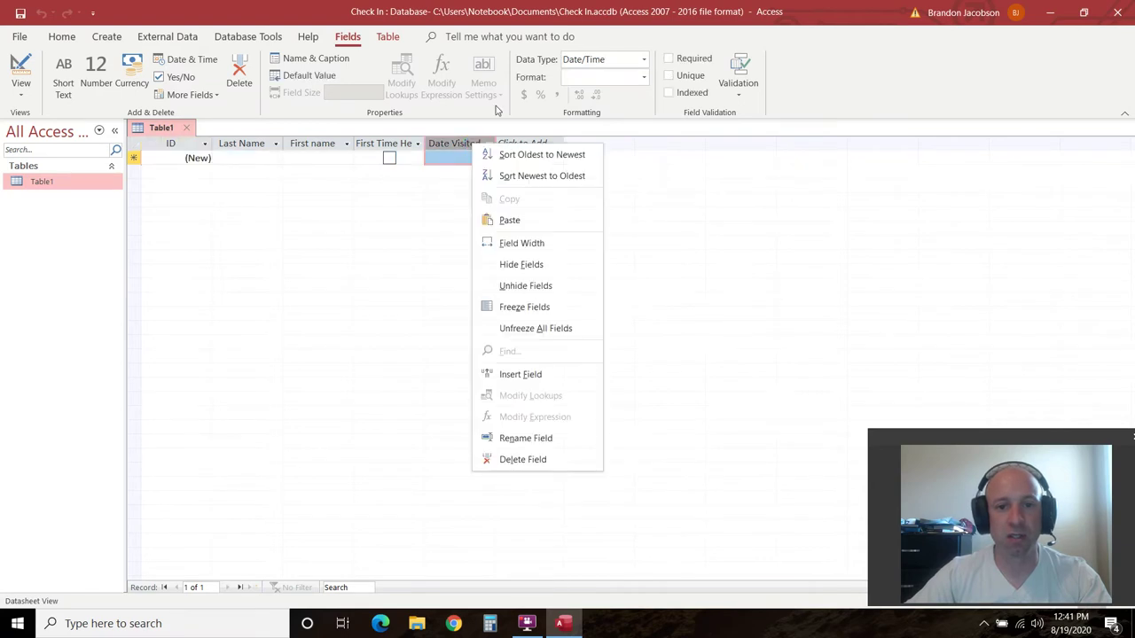
click(644, 78)
click(352, 44)
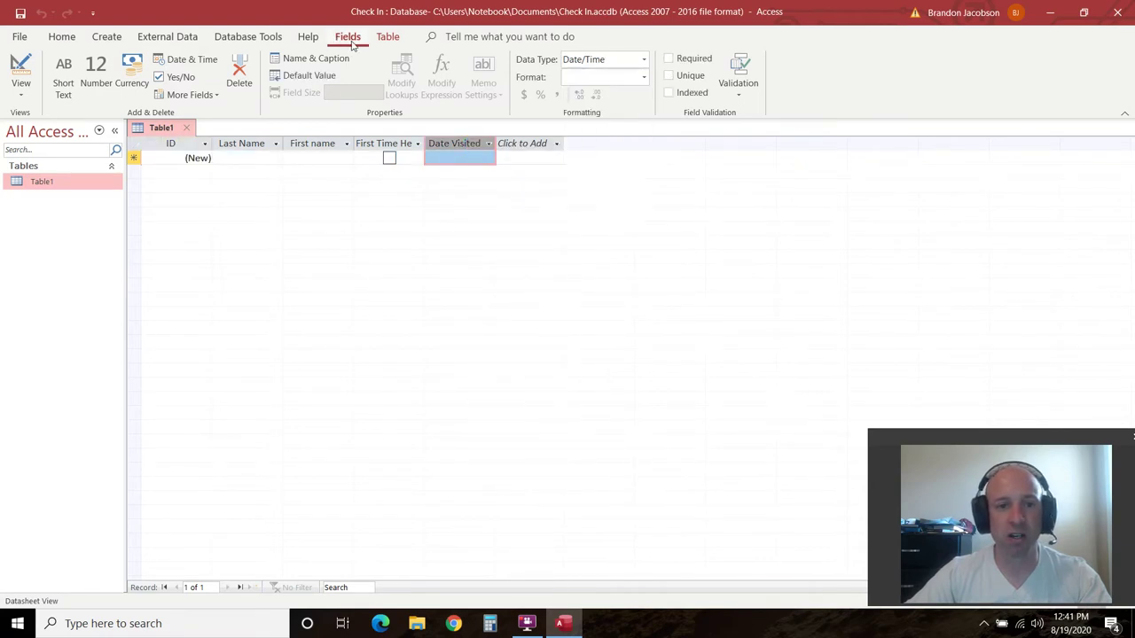
click(456, 145)
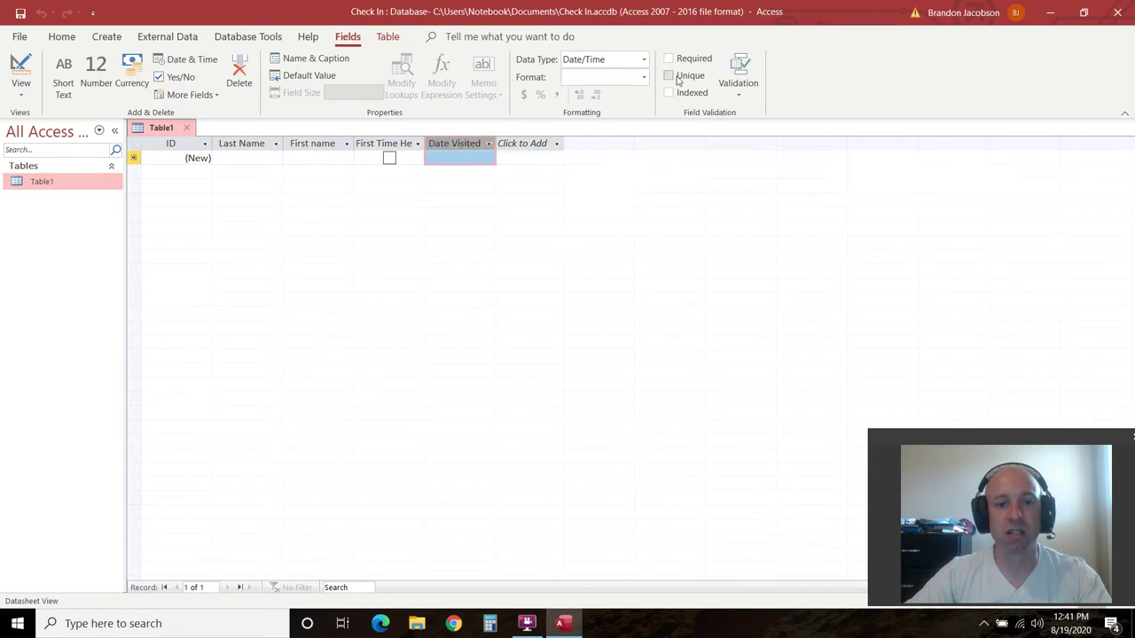
click(645, 59)
click(645, 60)
click(645, 78)
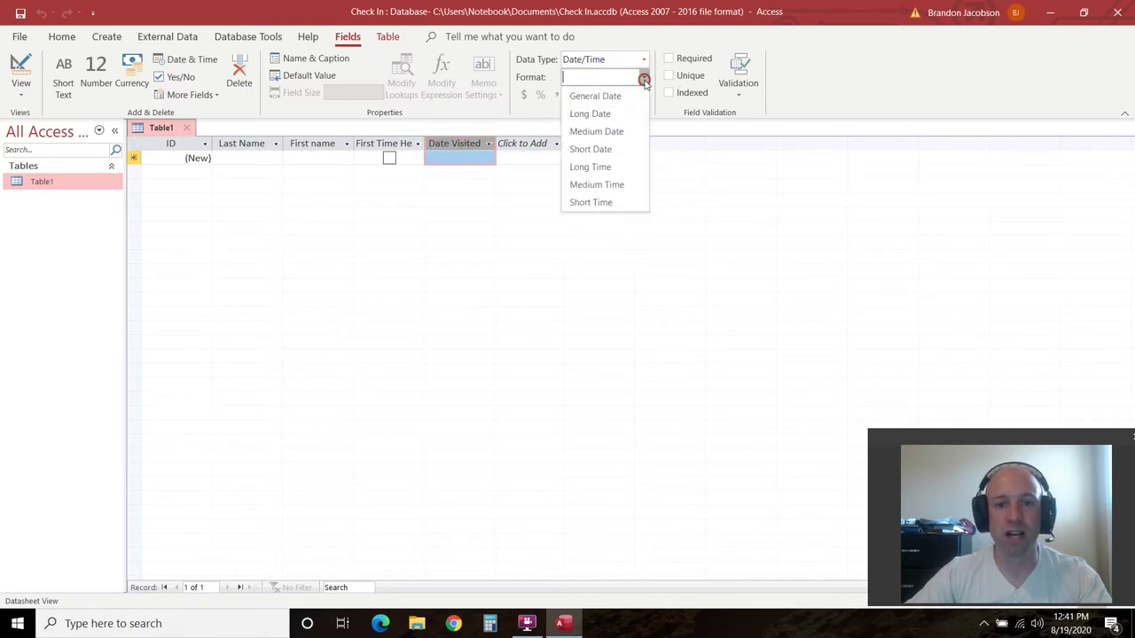
click(610, 98)
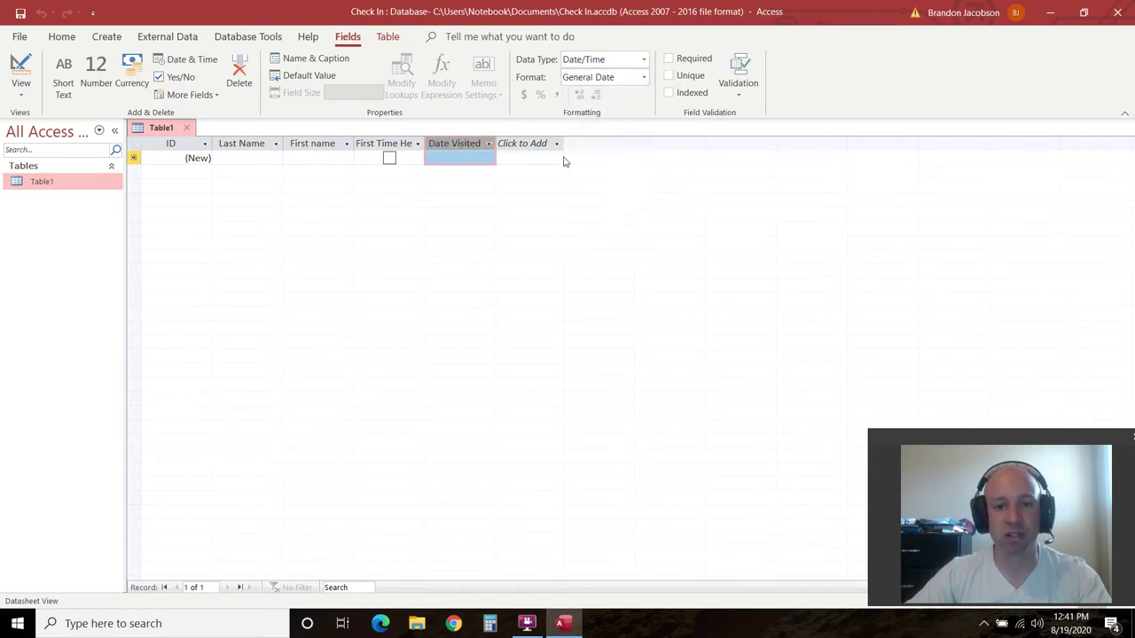
click(645, 77)
click(484, 261)
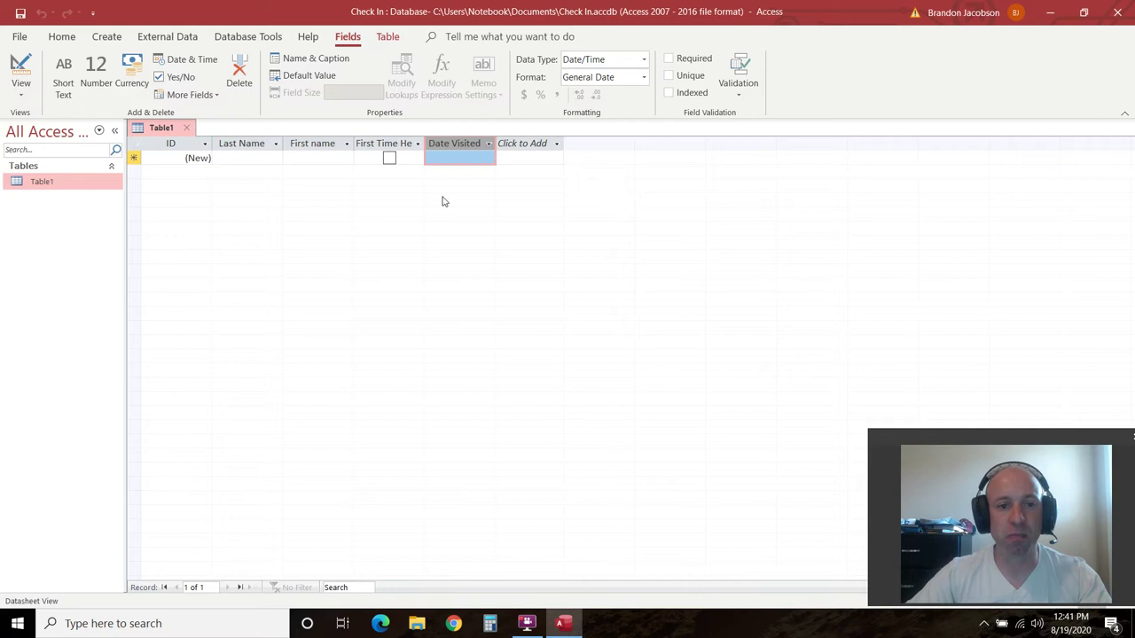
click(567, 221)
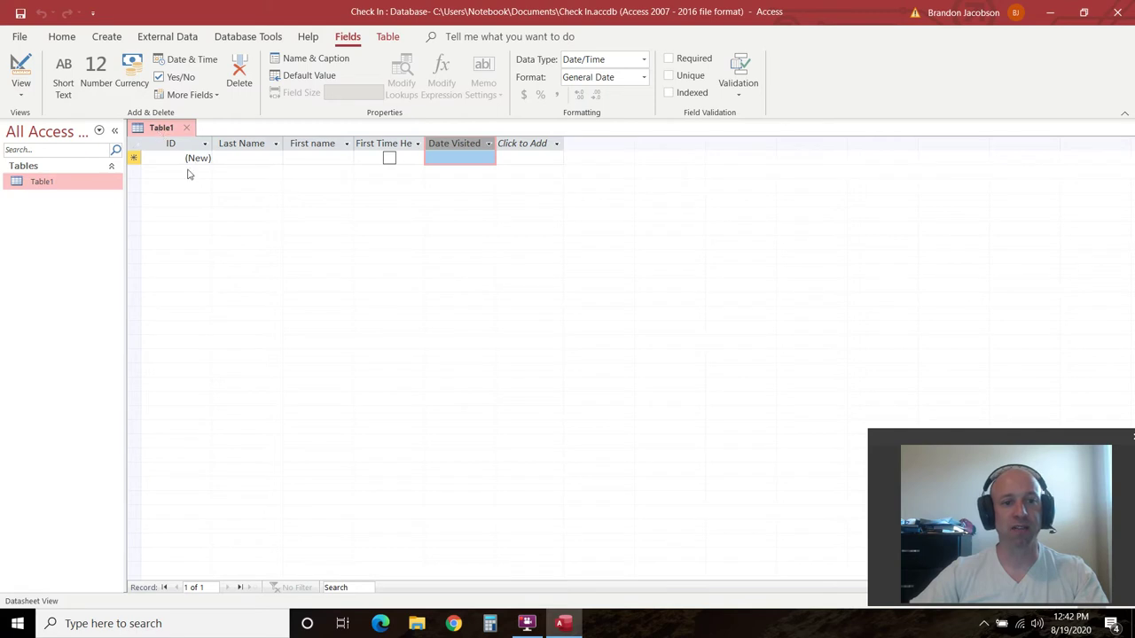
Save Table1 as 'Customers' and select it in the table list
click(20, 15)
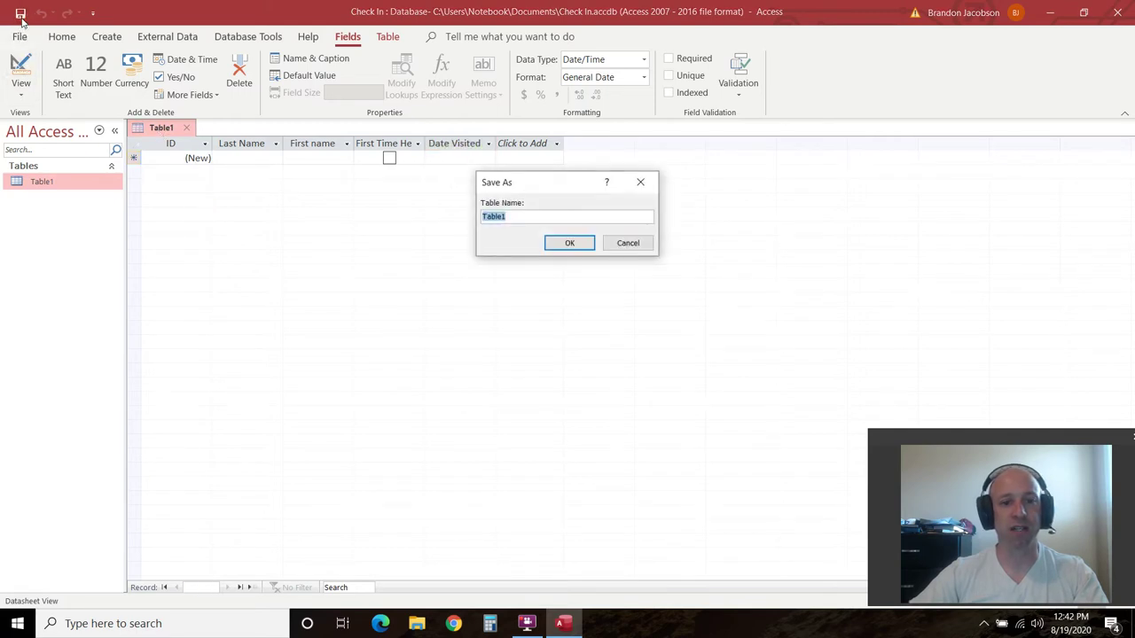
text(Cus)
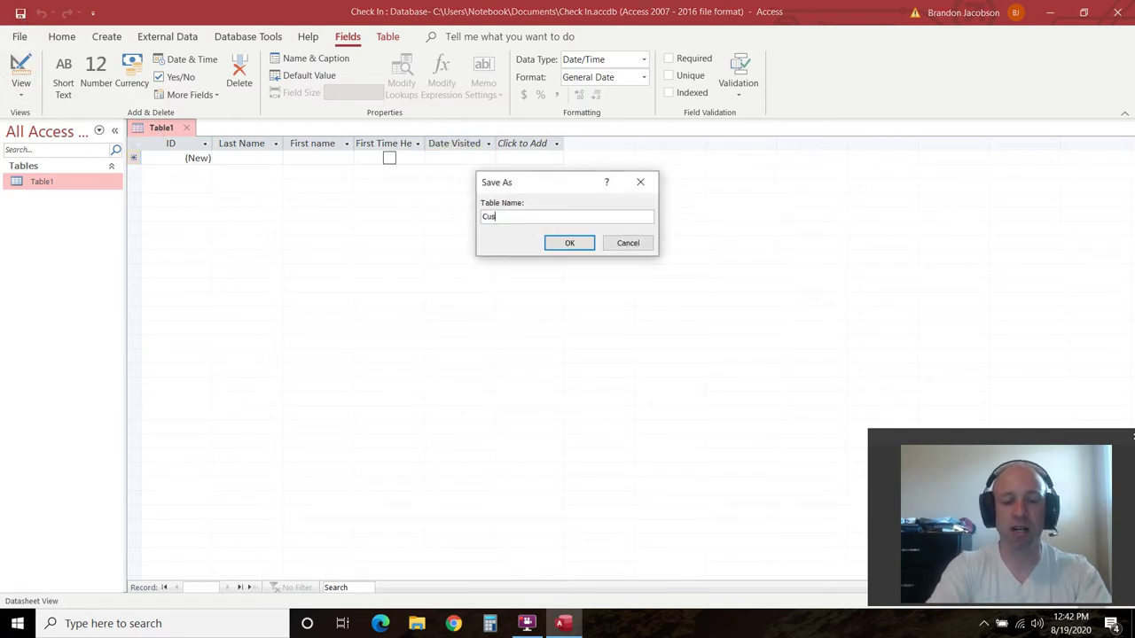
text(tomers)
click(569, 243)
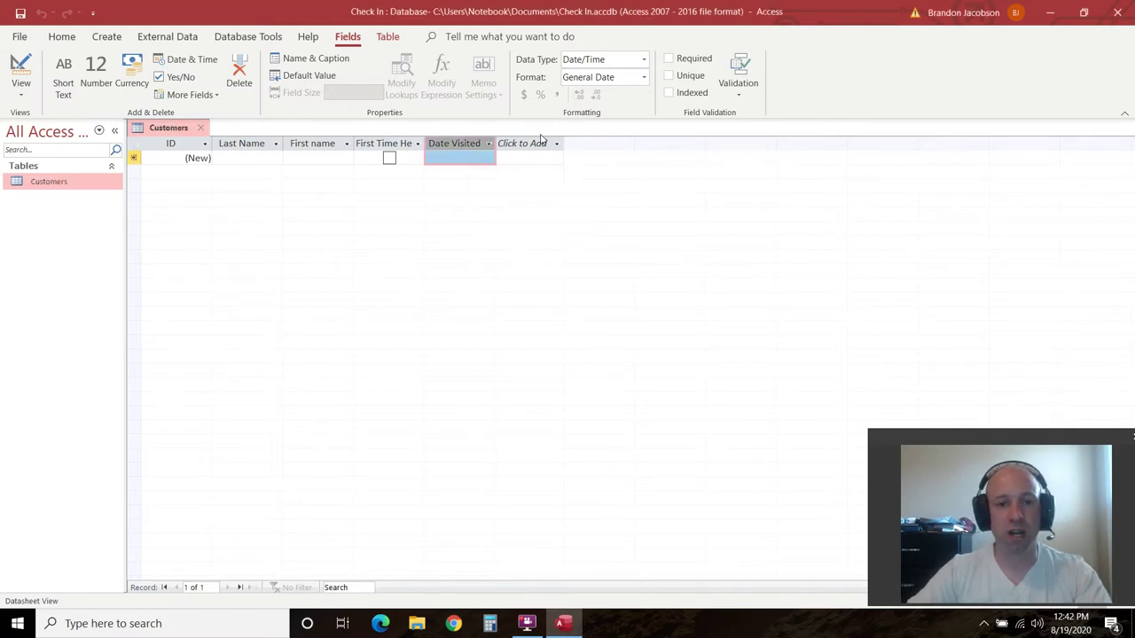
click(44, 187)
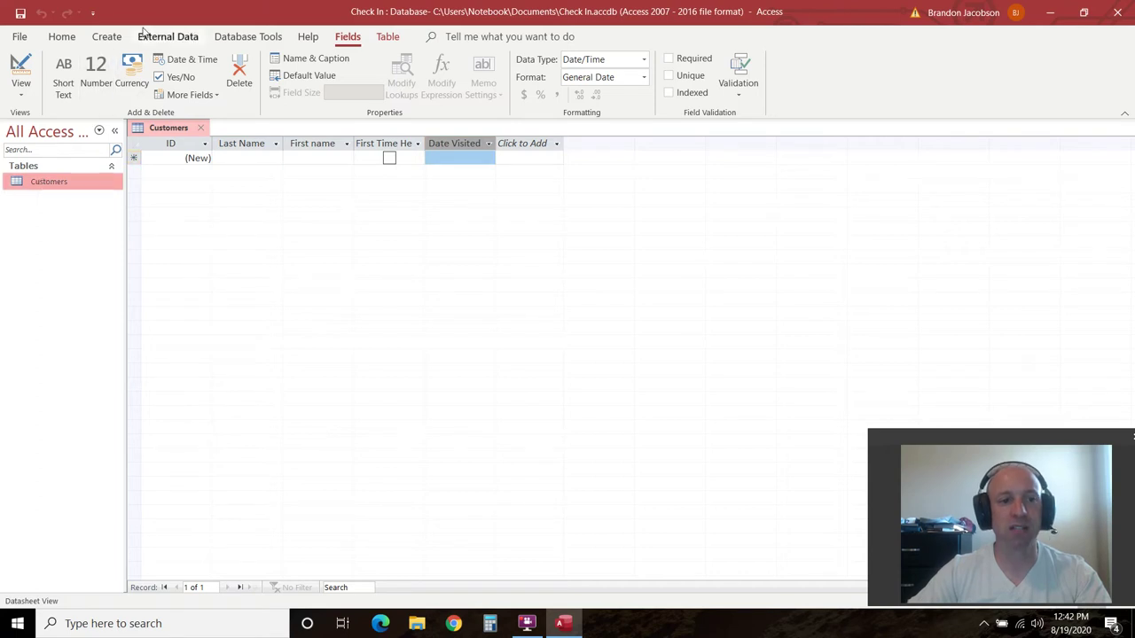
click(106, 35)
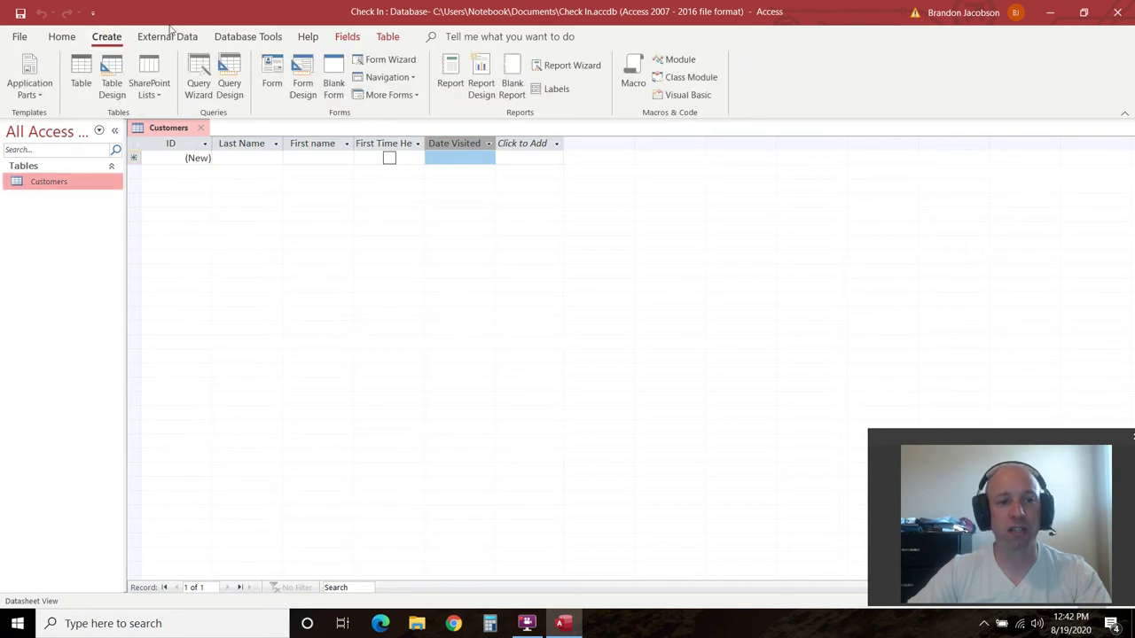
Generate a form from the Customers table and show it in Form View
click(271, 83)
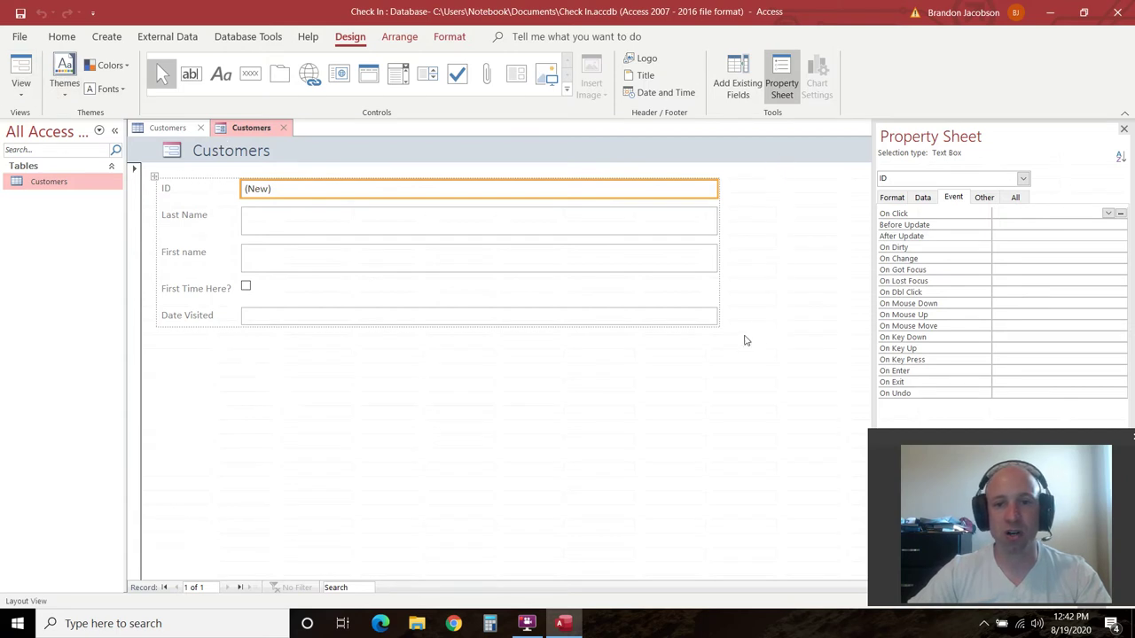
click(21, 89)
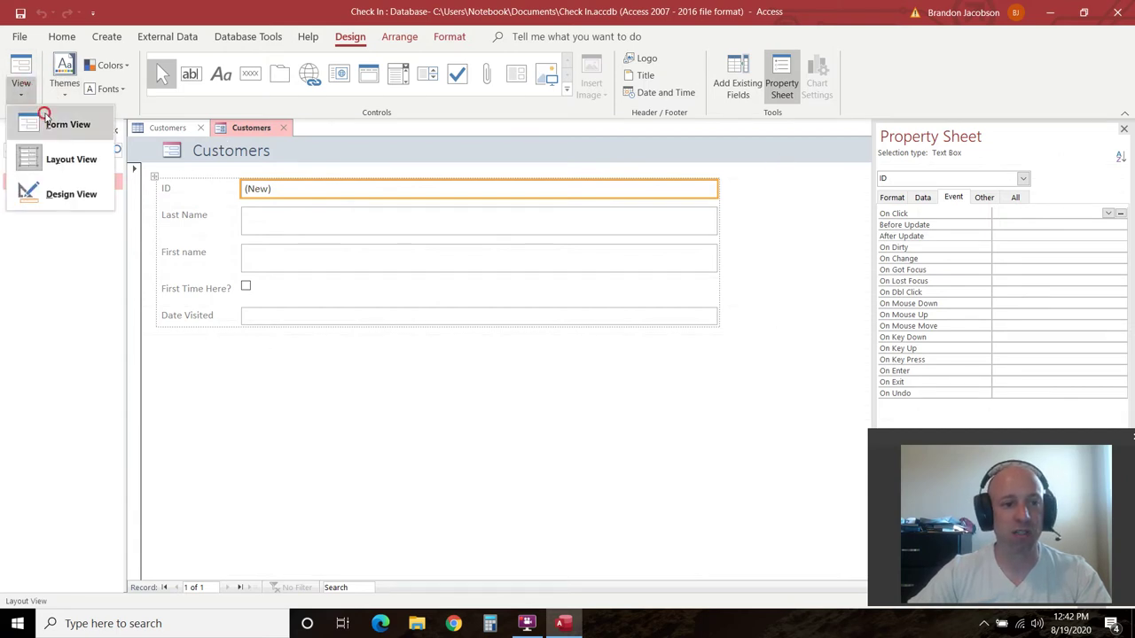
click(53, 122)
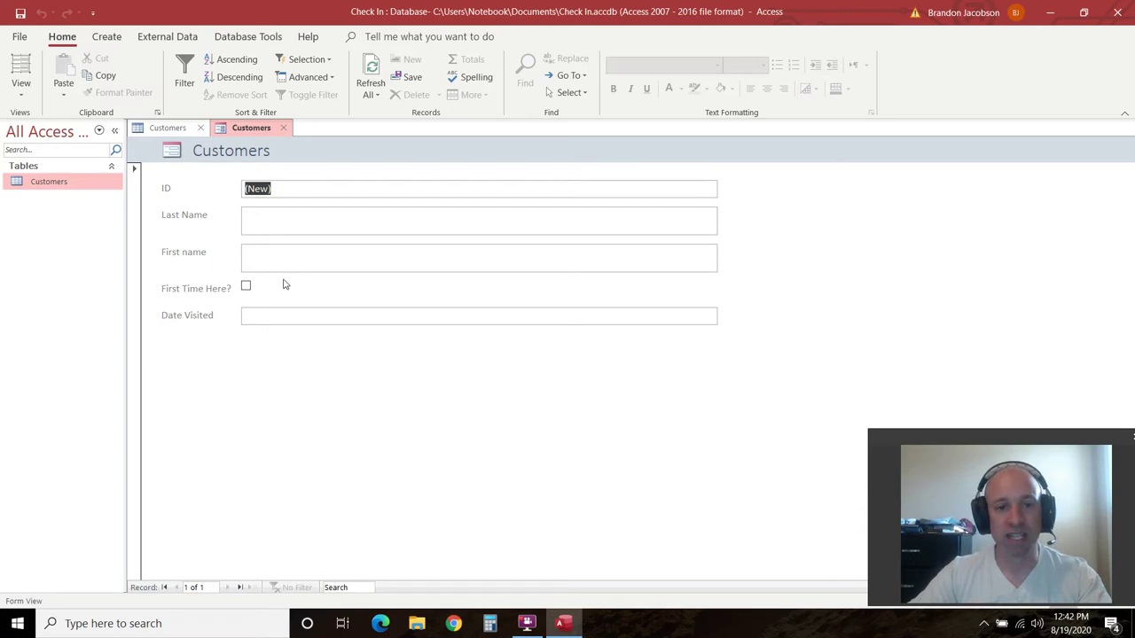
click(883, 251)
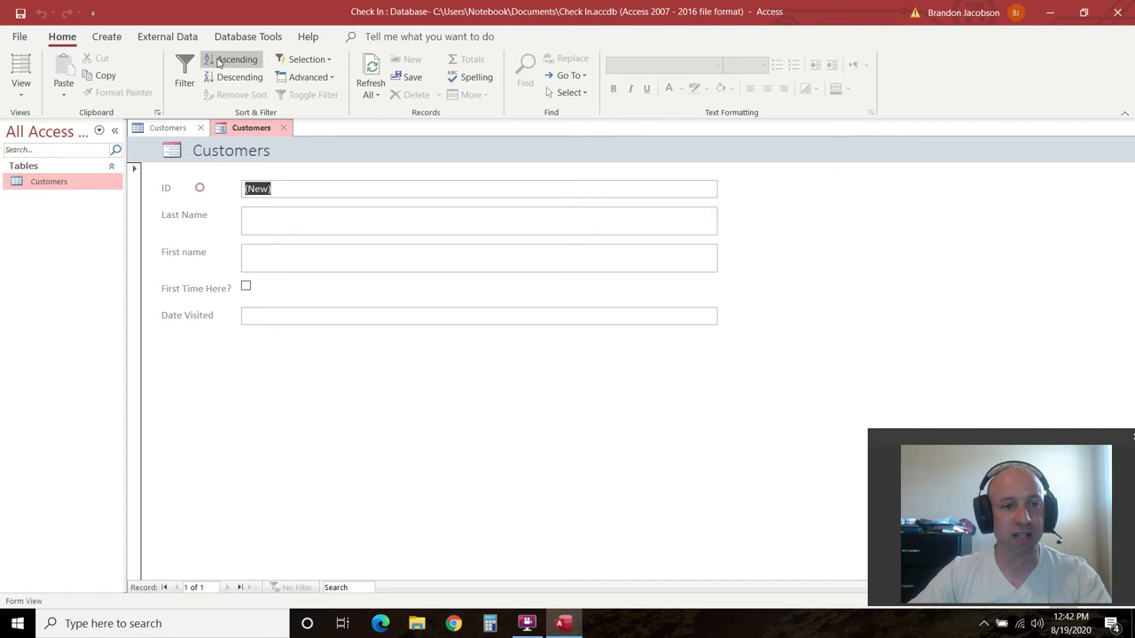
click(20, 90)
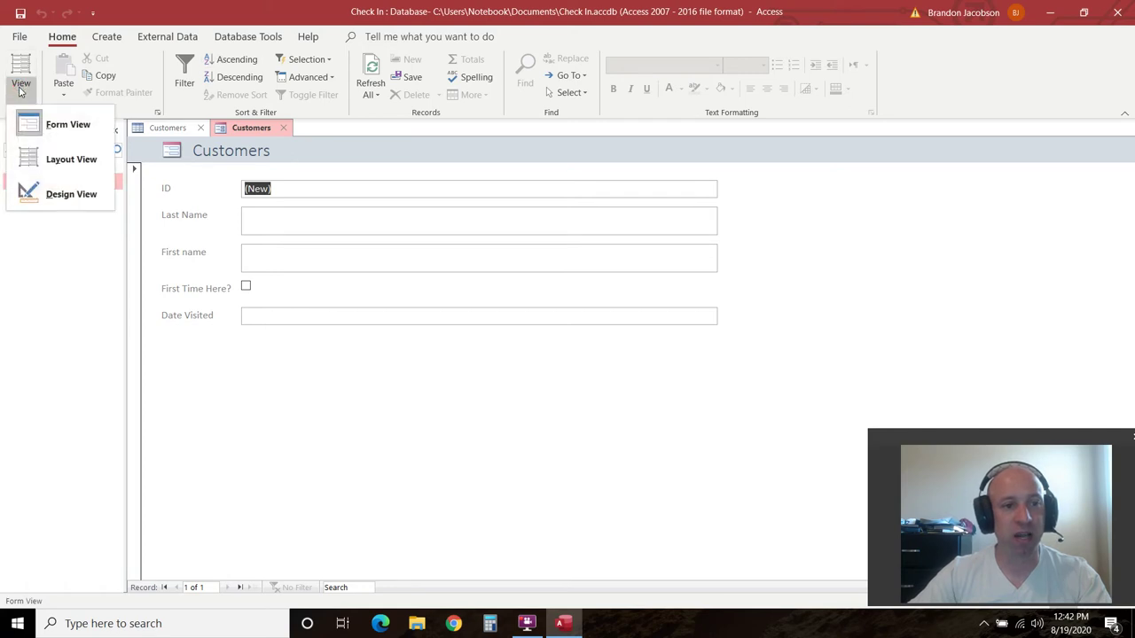
click(57, 196)
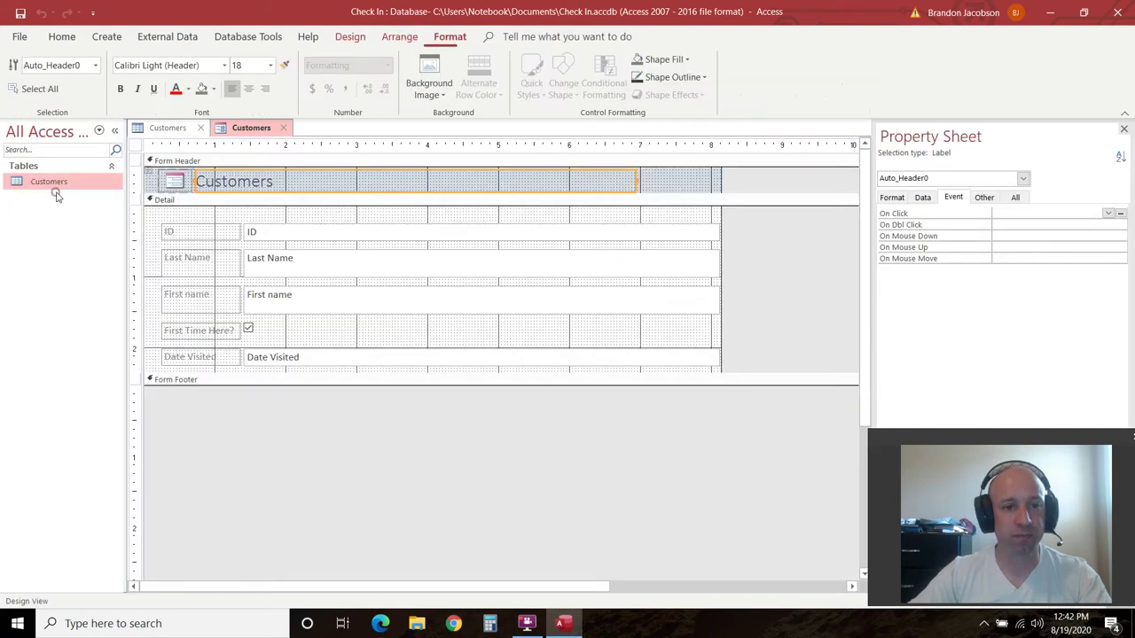
right_click(174, 160)
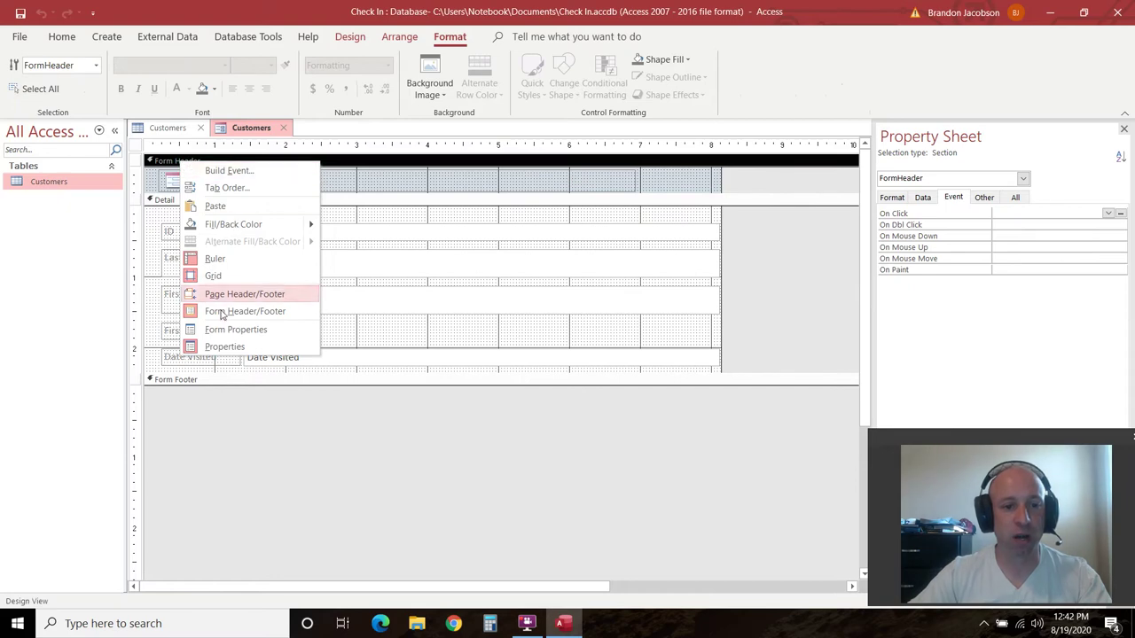
click(163, 165)
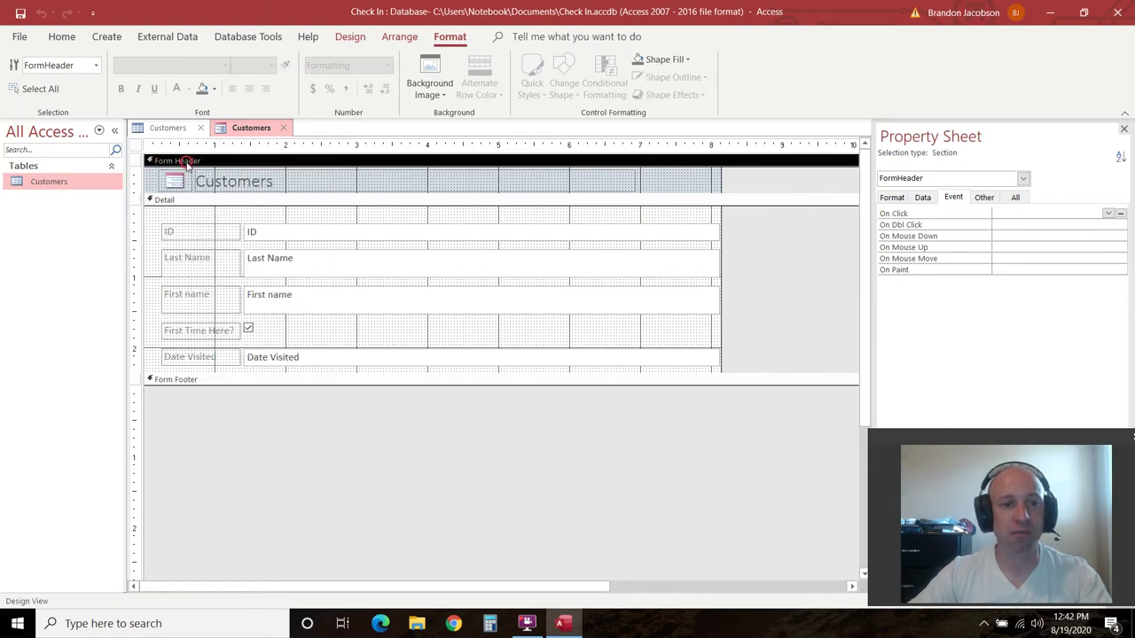
right_click(188, 164)
click(257, 317)
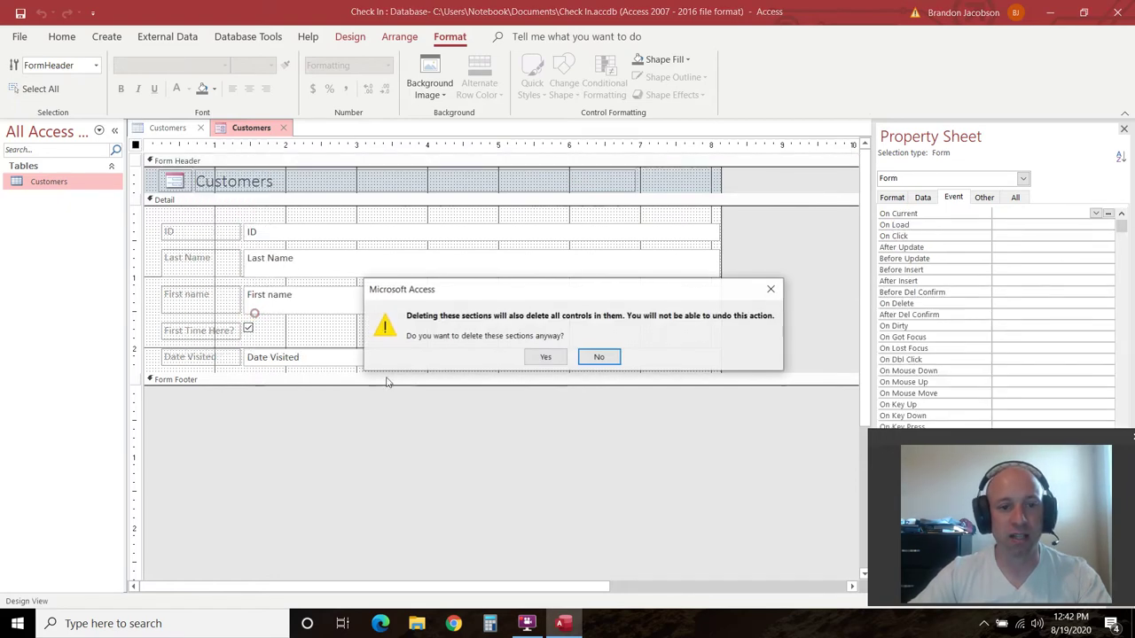
click(545, 357)
click(190, 189)
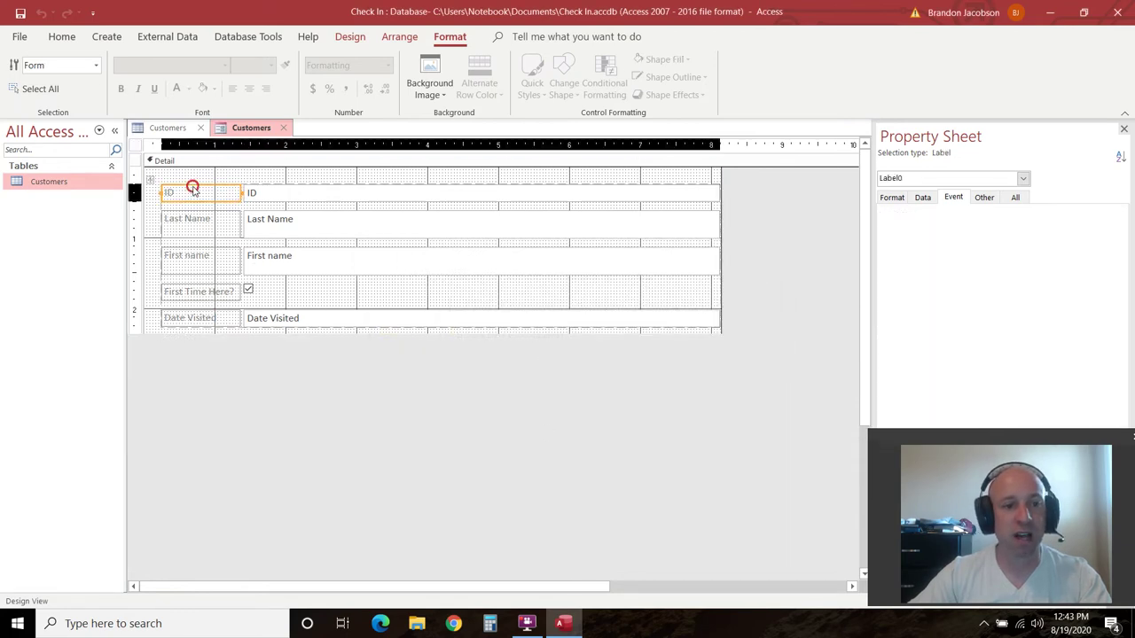
shift+click(290, 191)
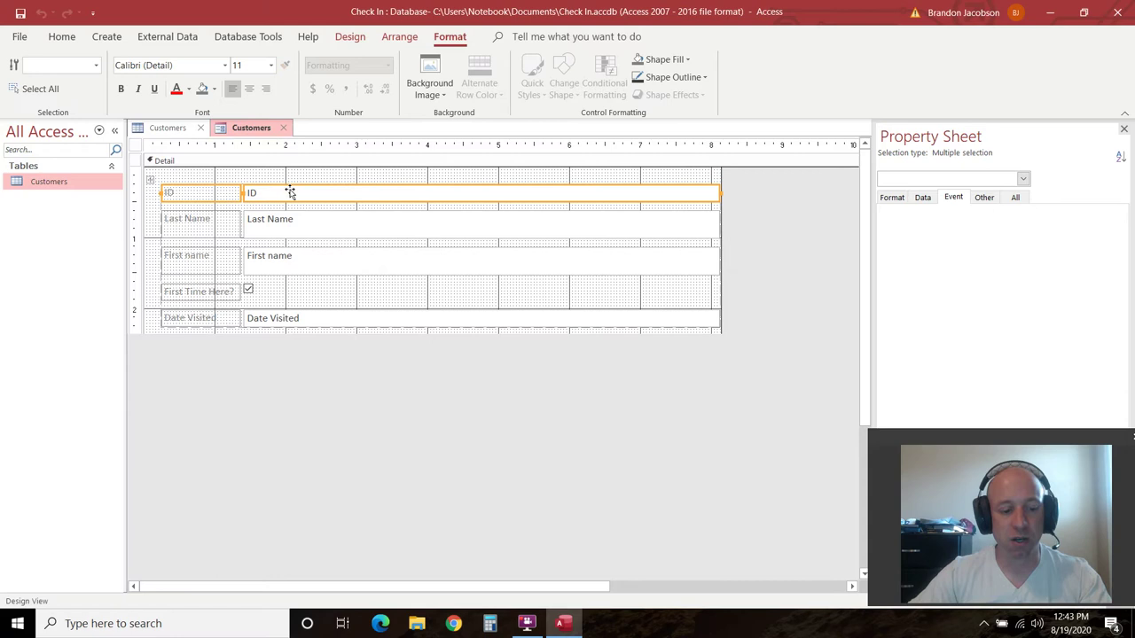
right_click(219, 188)
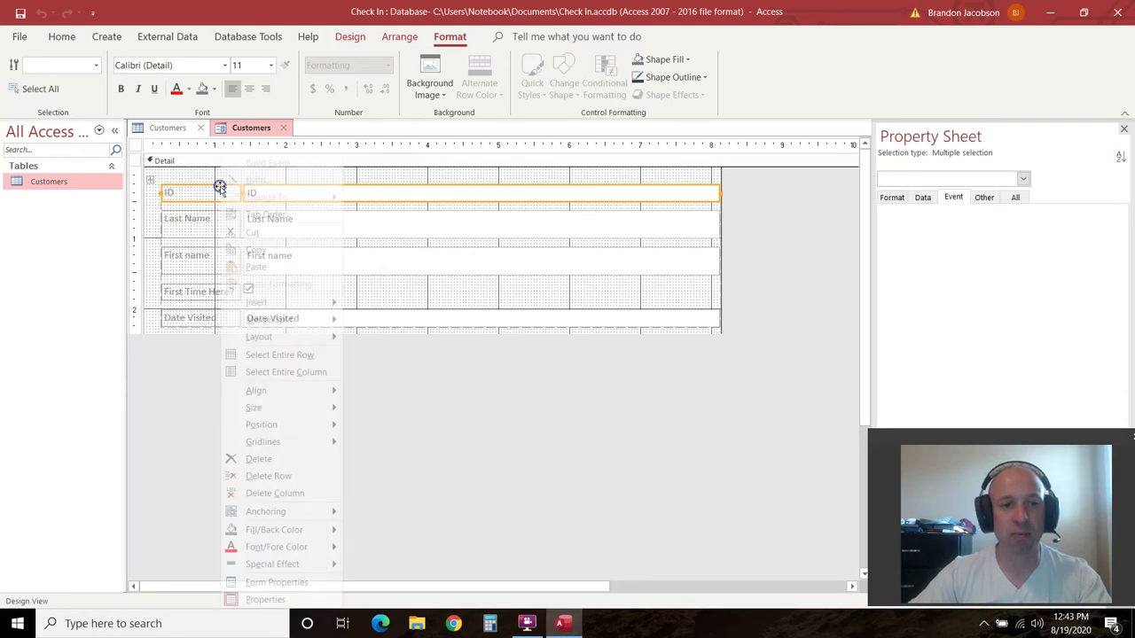
click(253, 459)
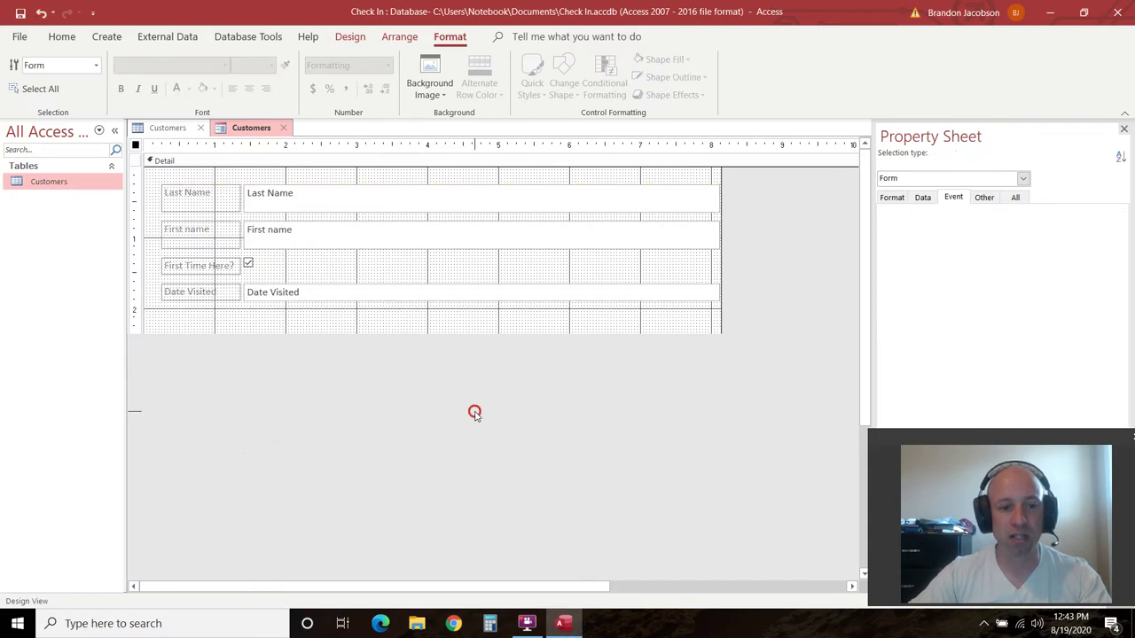
click(670, 330)
click(413, 398)
click(375, 319)
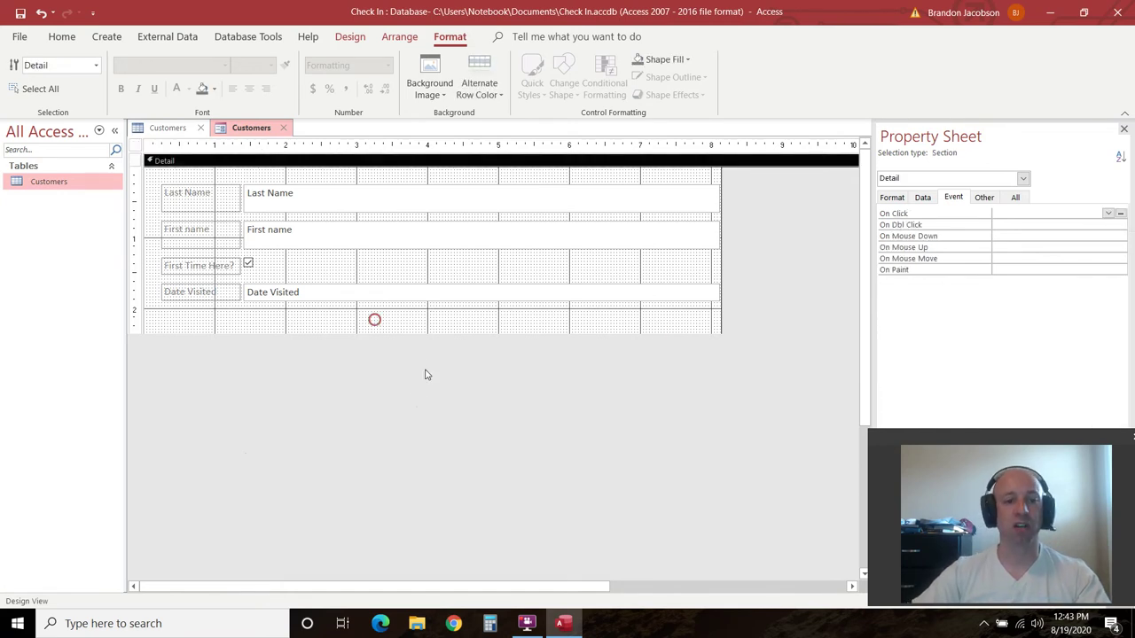
click(515, 338)
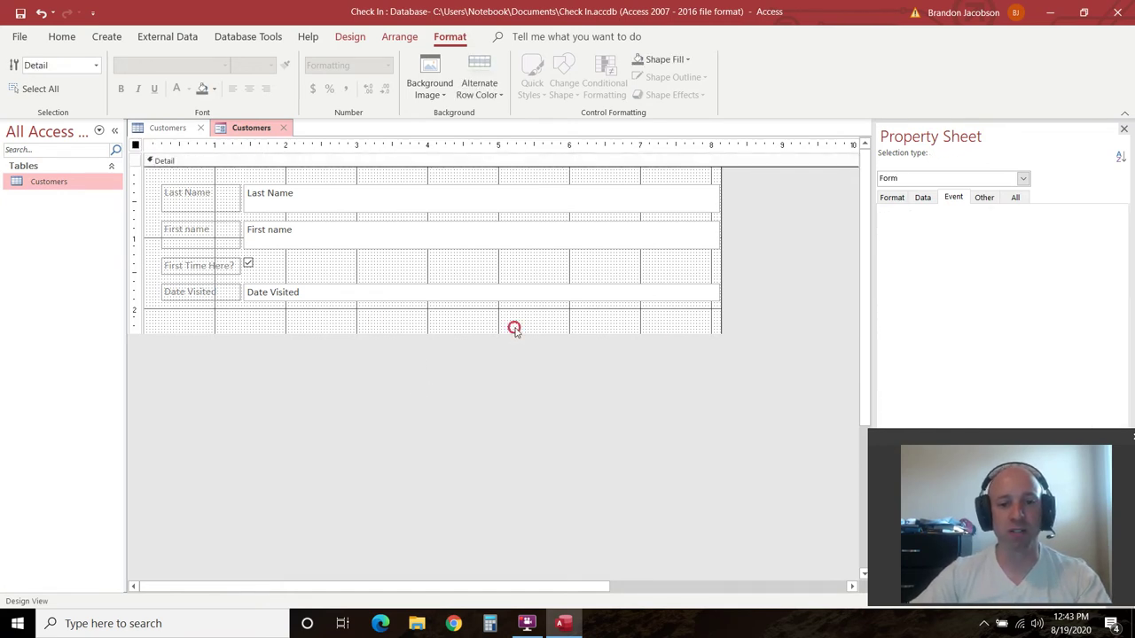
click(516, 322)
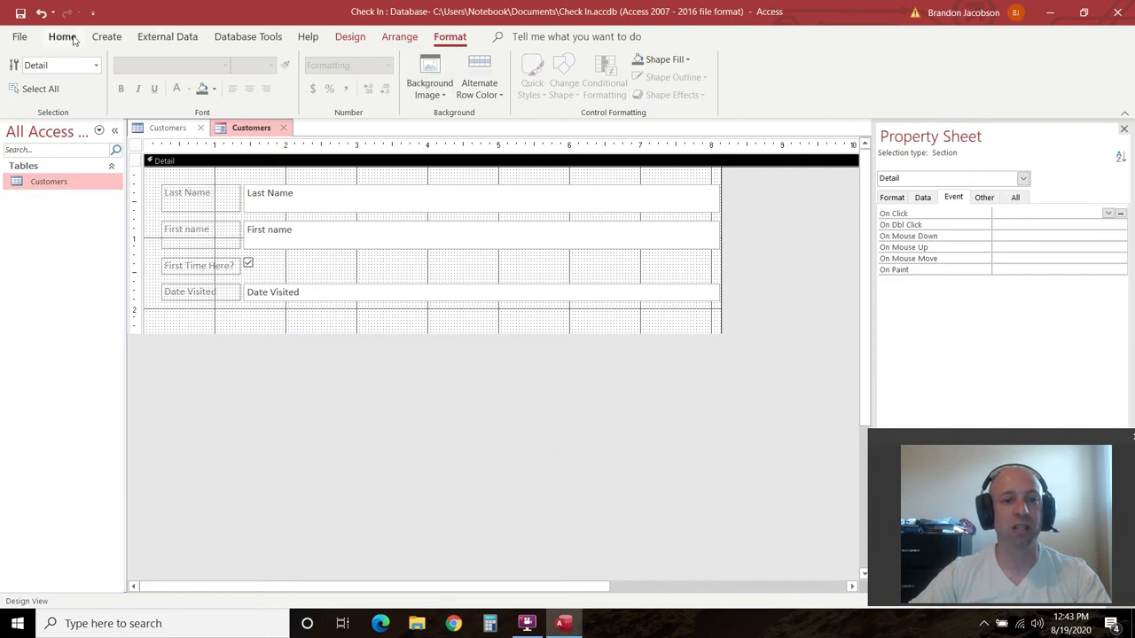
click(336, 338)
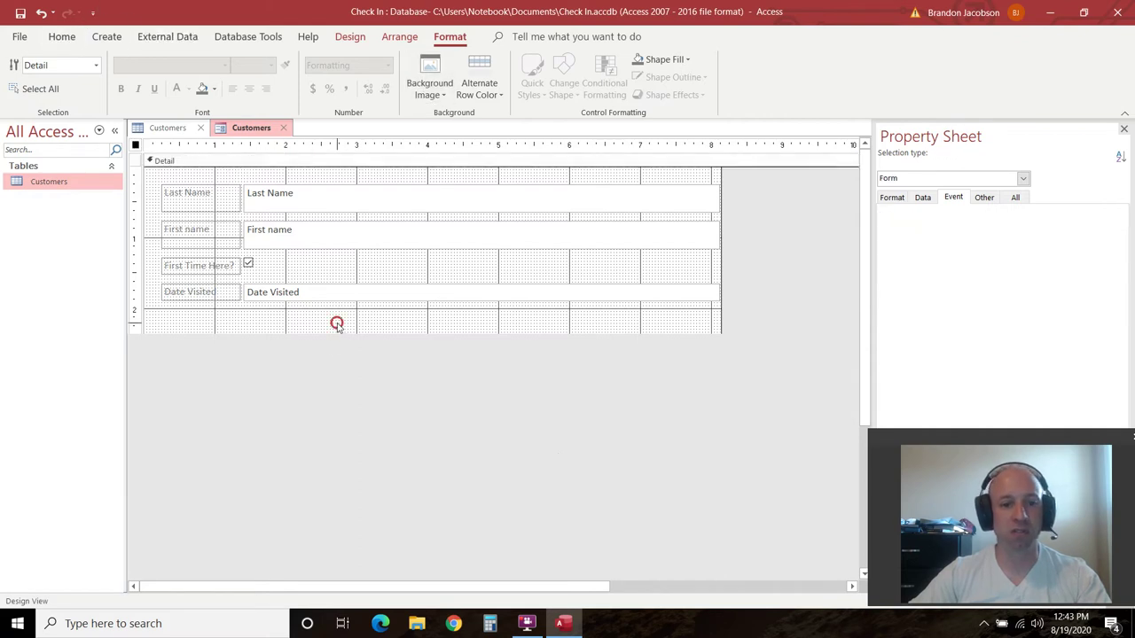
click(337, 323)
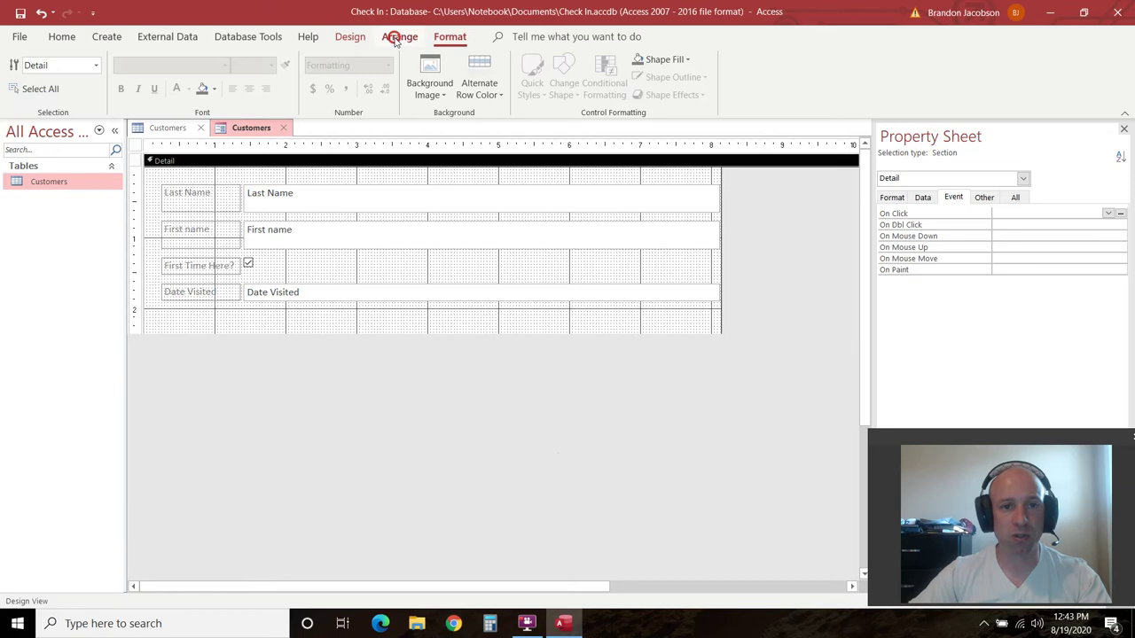
click(342, 37)
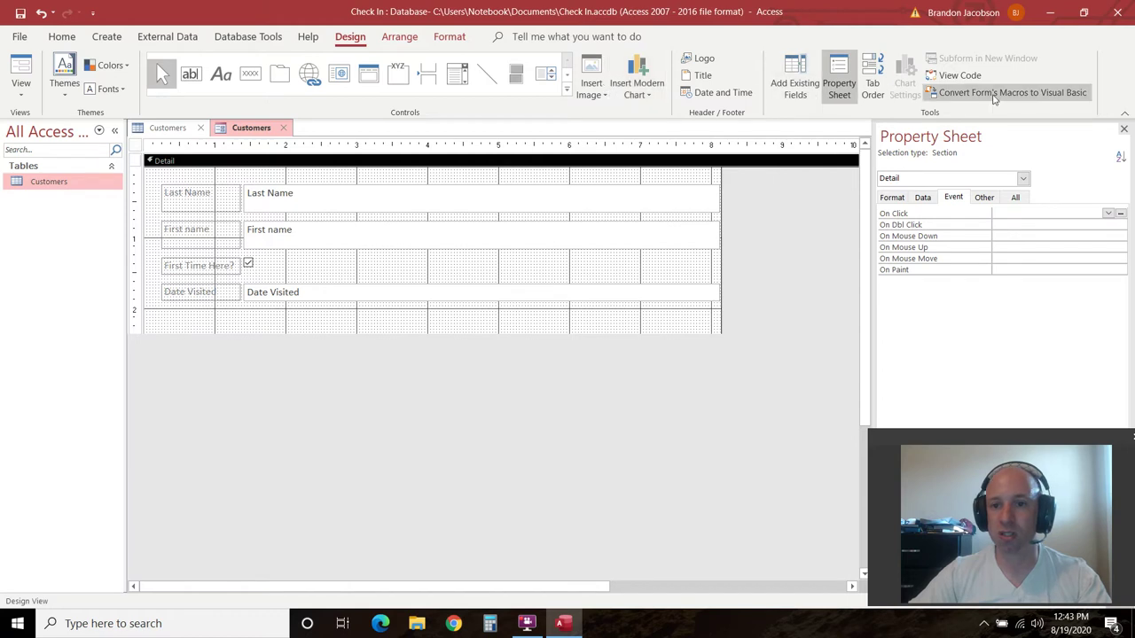
click(399, 37)
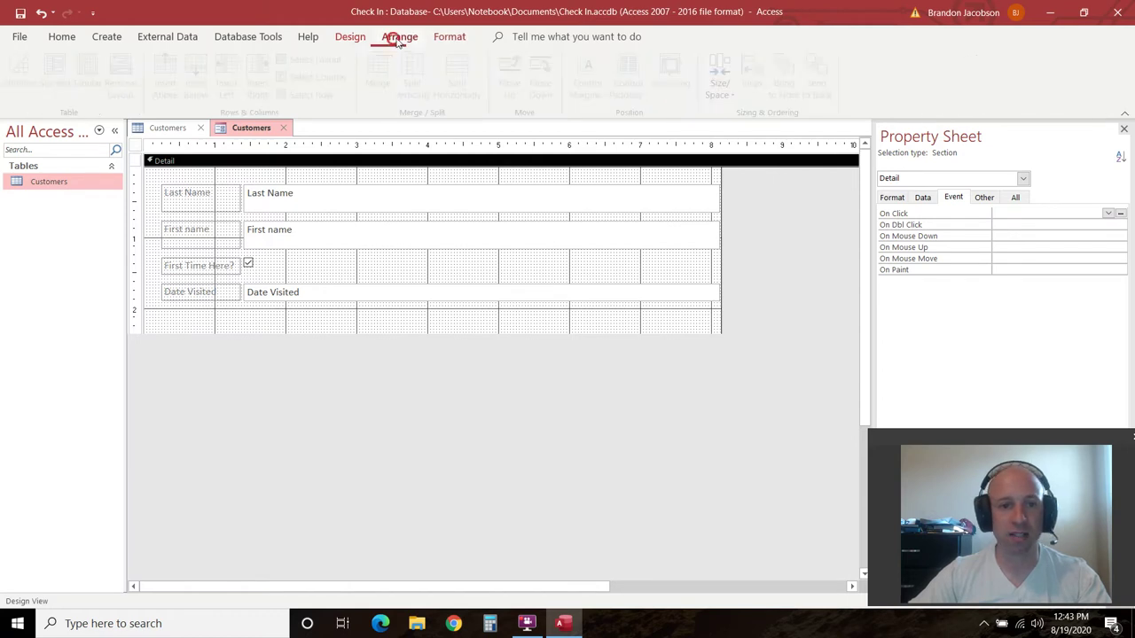
click(441, 37)
click(437, 97)
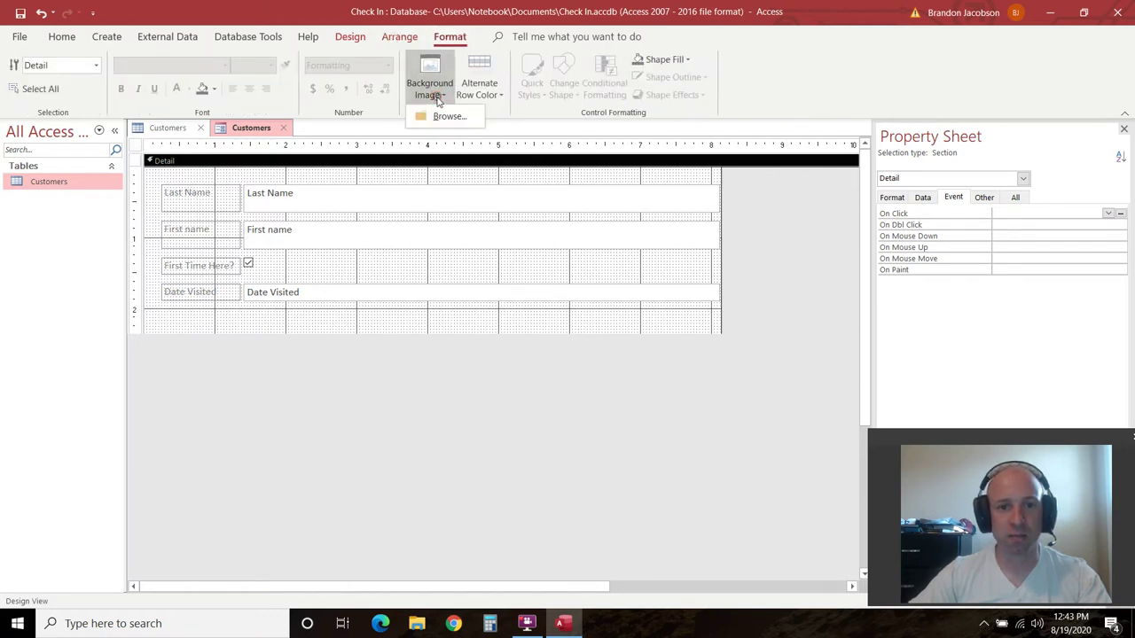
click(706, 372)
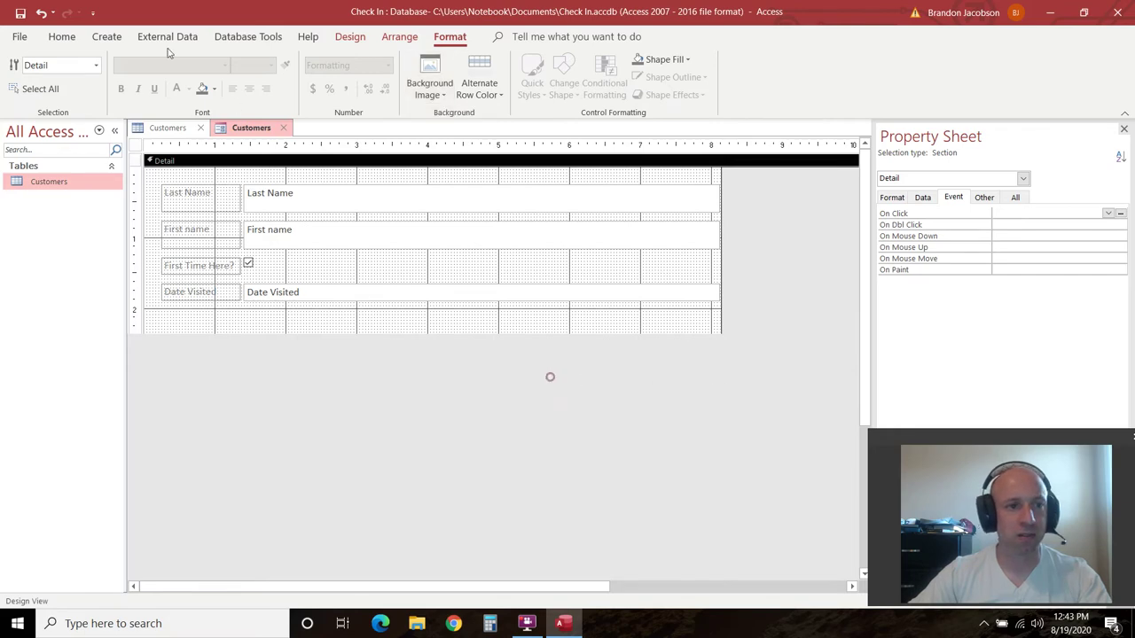
scroll(89, 36, up, 7)
click(102, 36)
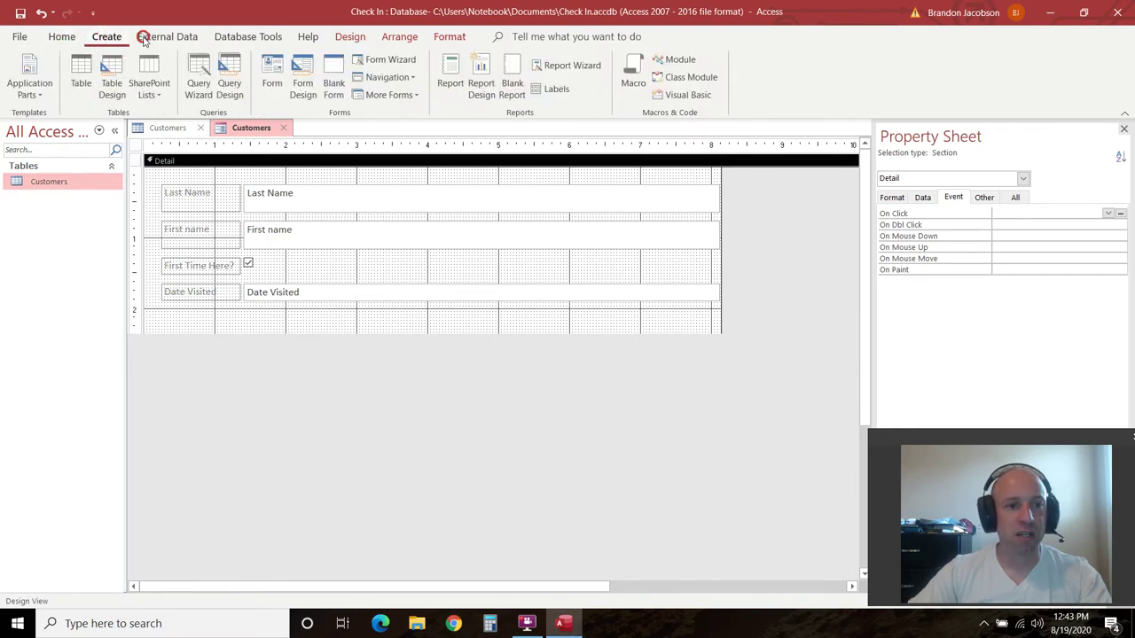
click(178, 40)
click(222, 39)
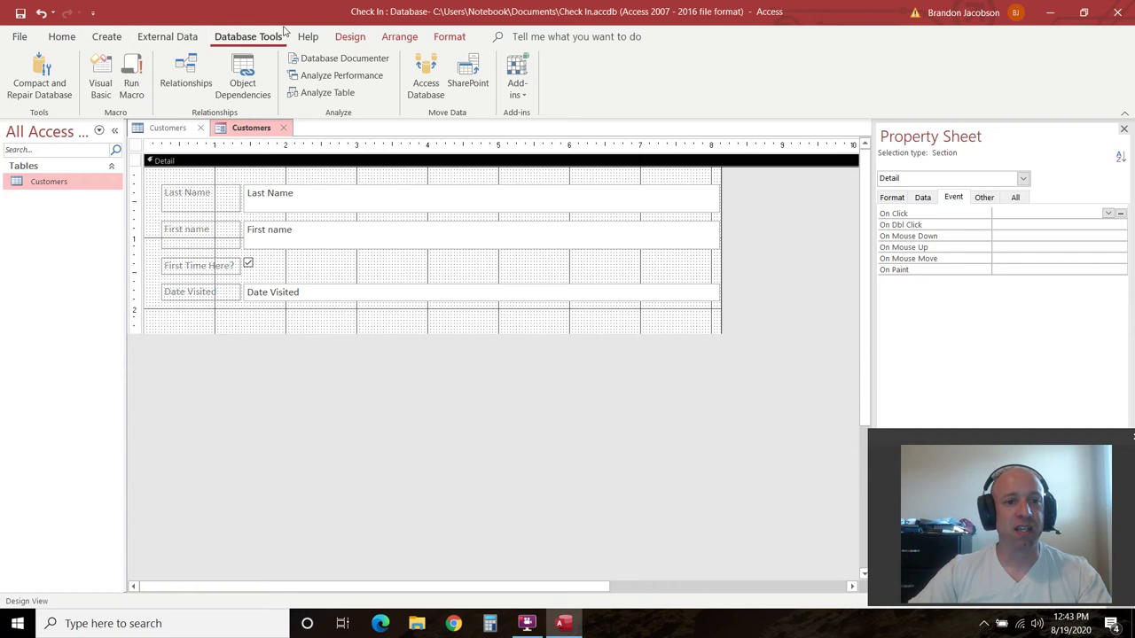
click(363, 40)
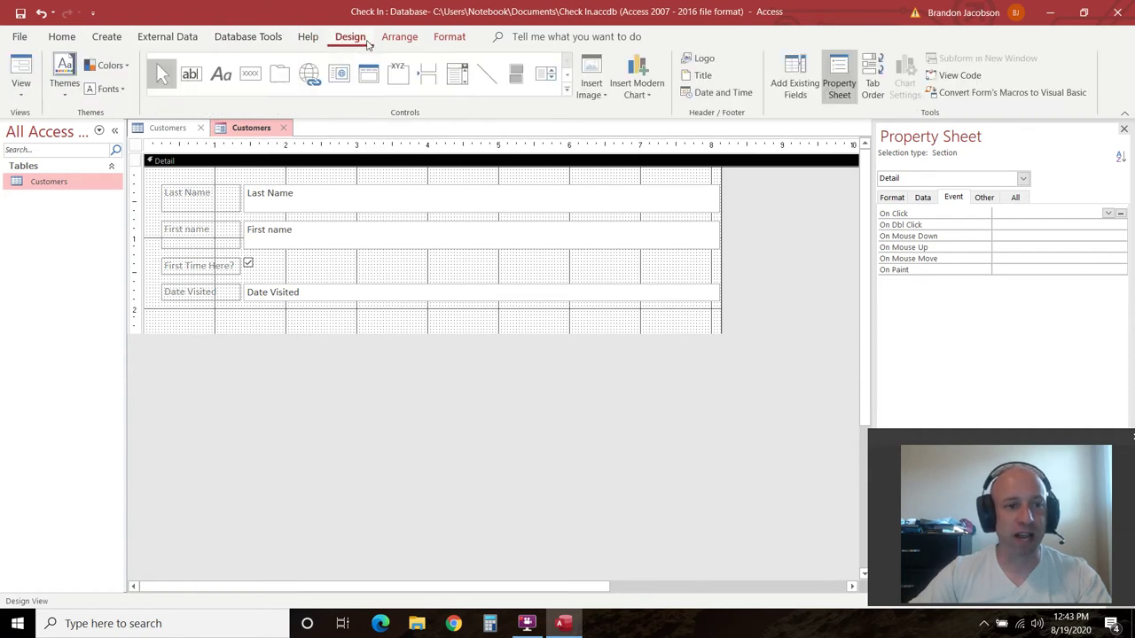
click(114, 65)
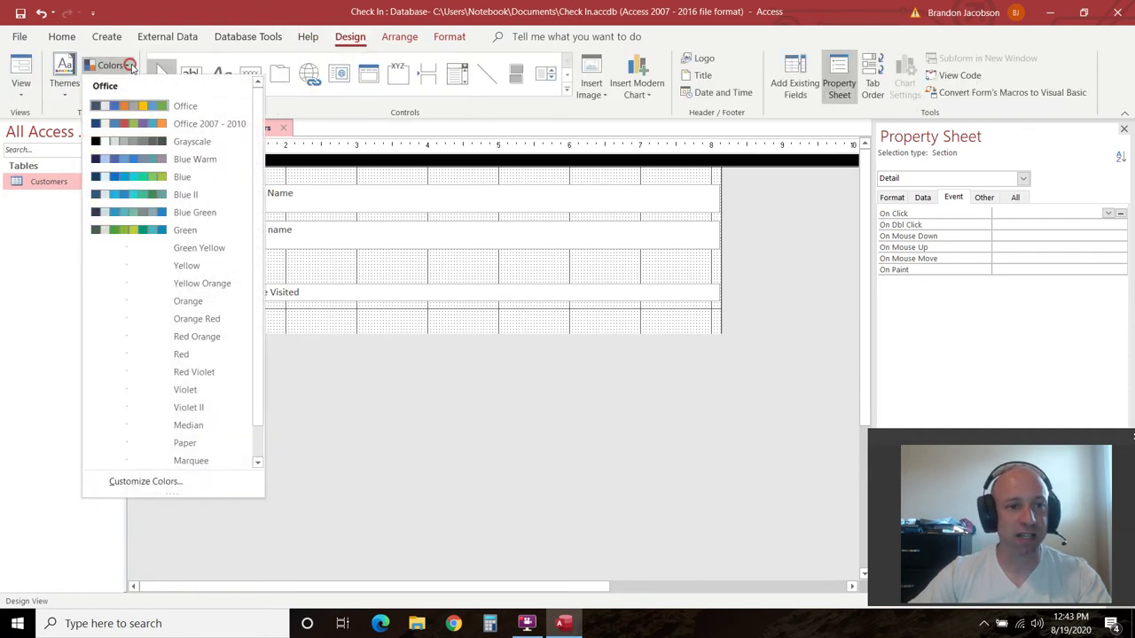
click(441, 427)
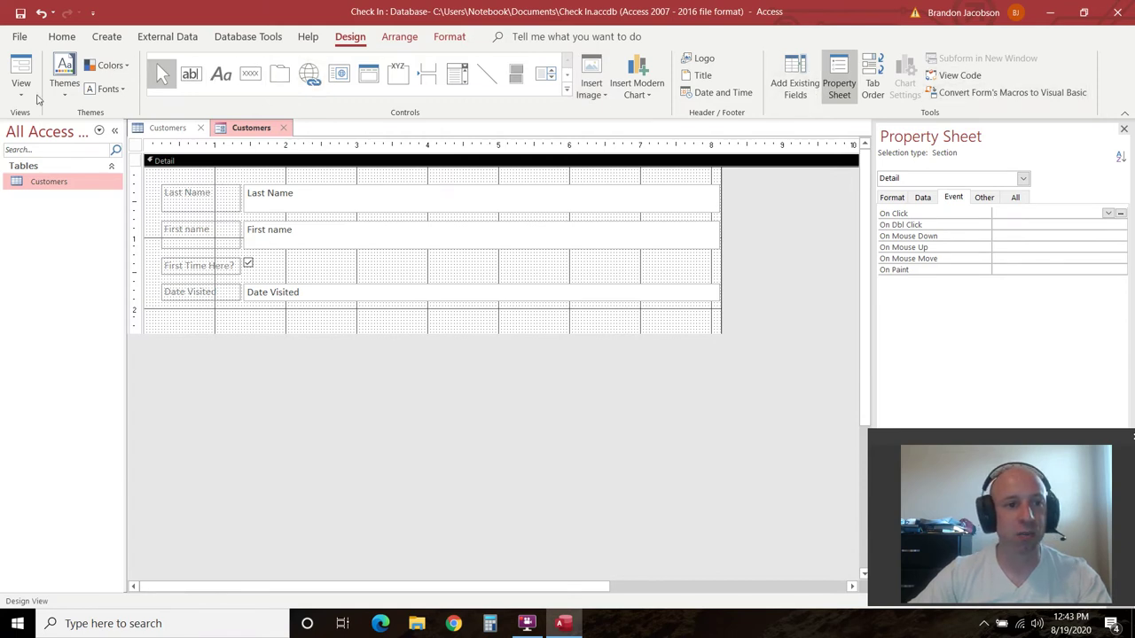
click(395, 36)
click(443, 35)
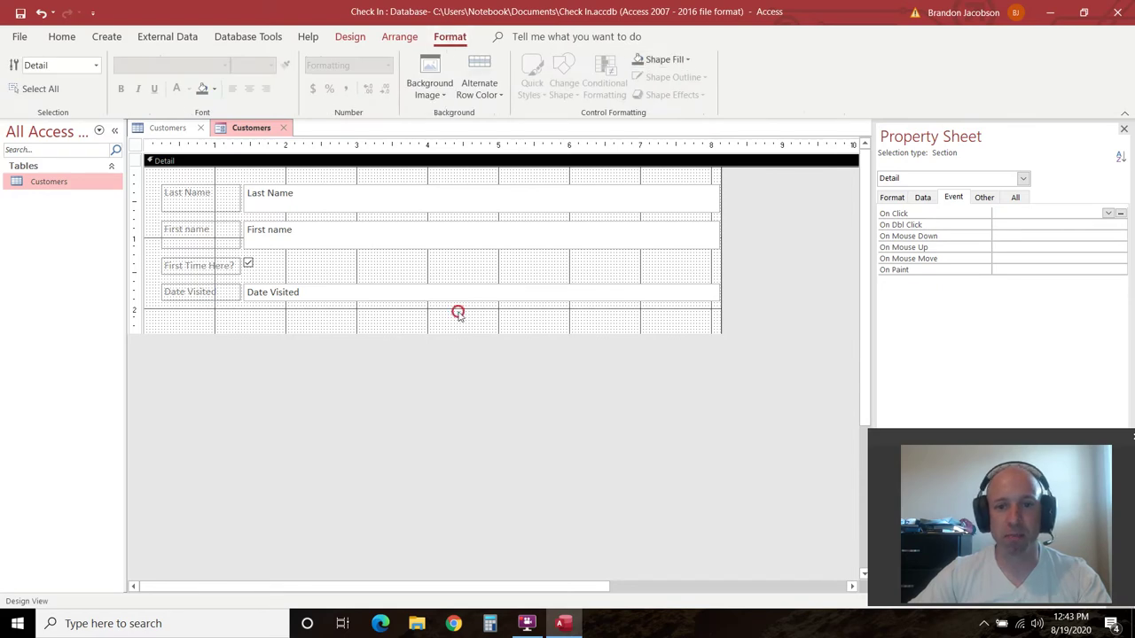
Fill the Detail section black and select all four field labels
click(687, 60)
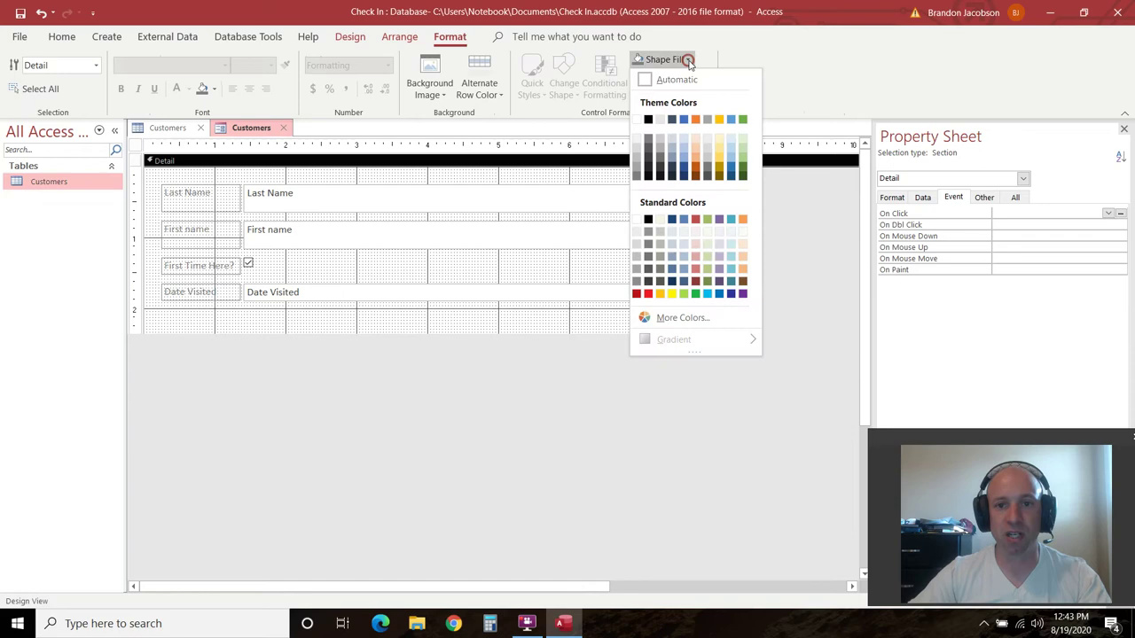
click(653, 121)
click(392, 377)
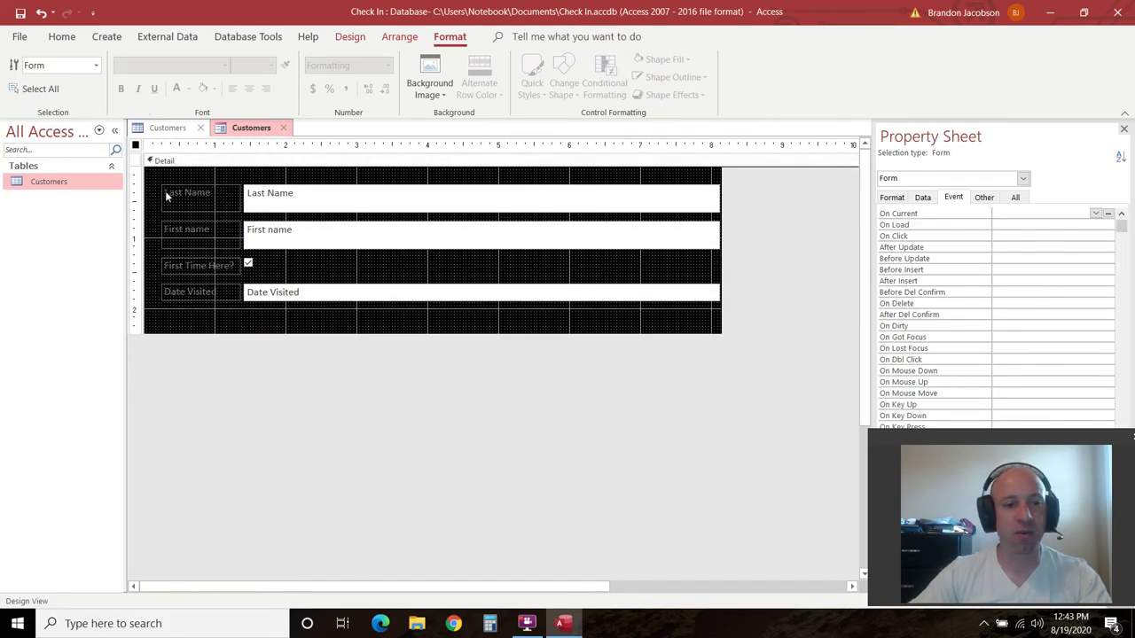
click(197, 199)
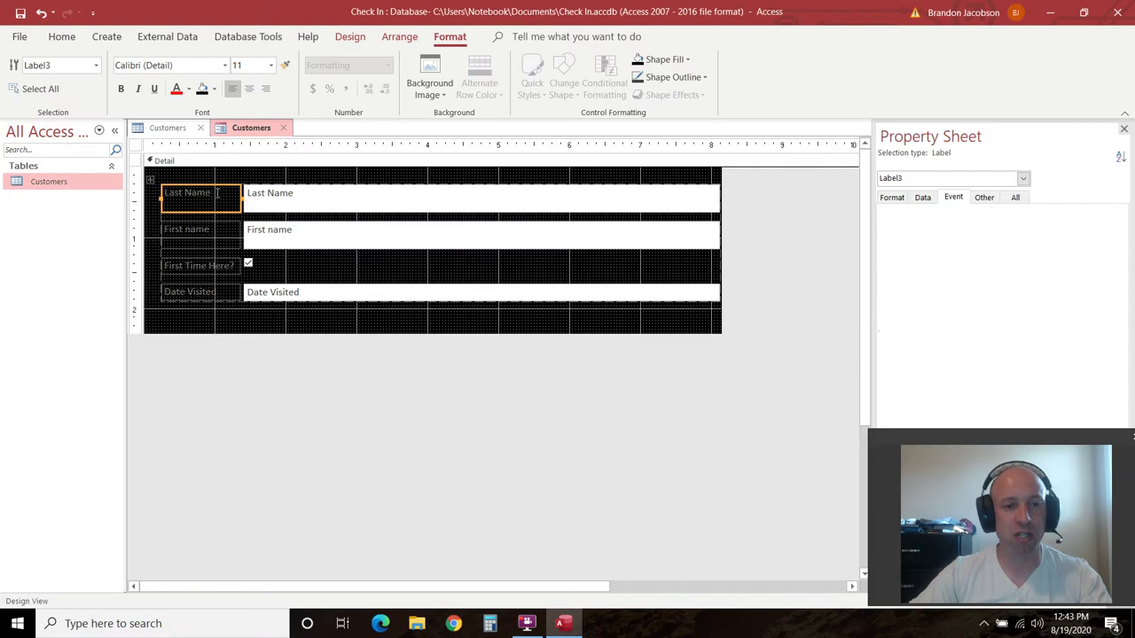
click(217, 193)
click(220, 358)
click(214, 201)
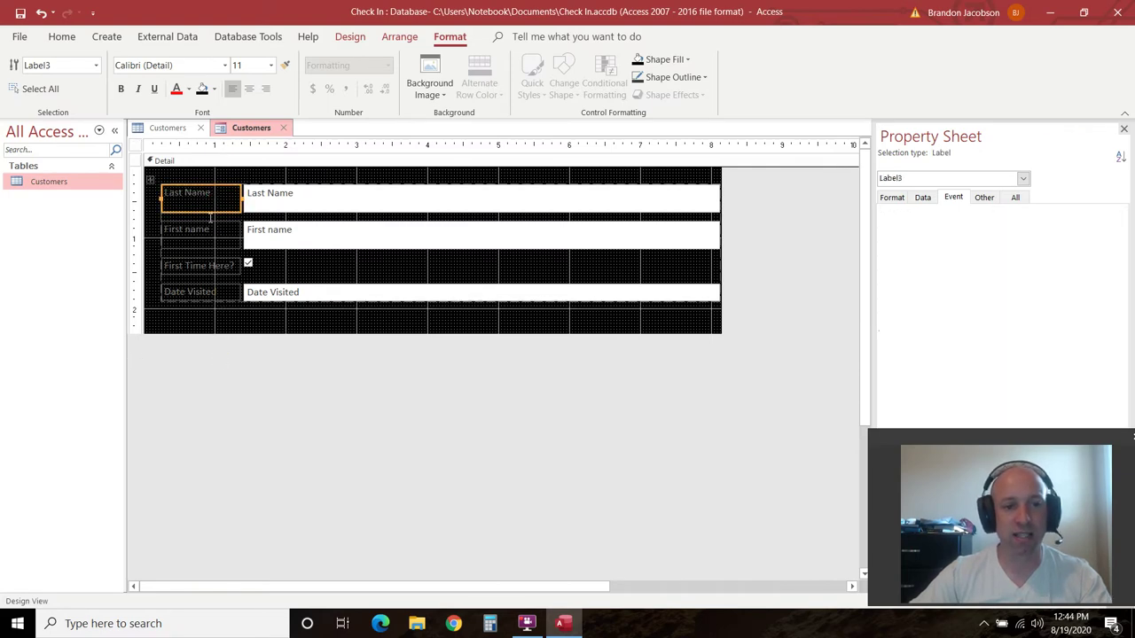
shift+click(201, 232)
shift+click(194, 264)
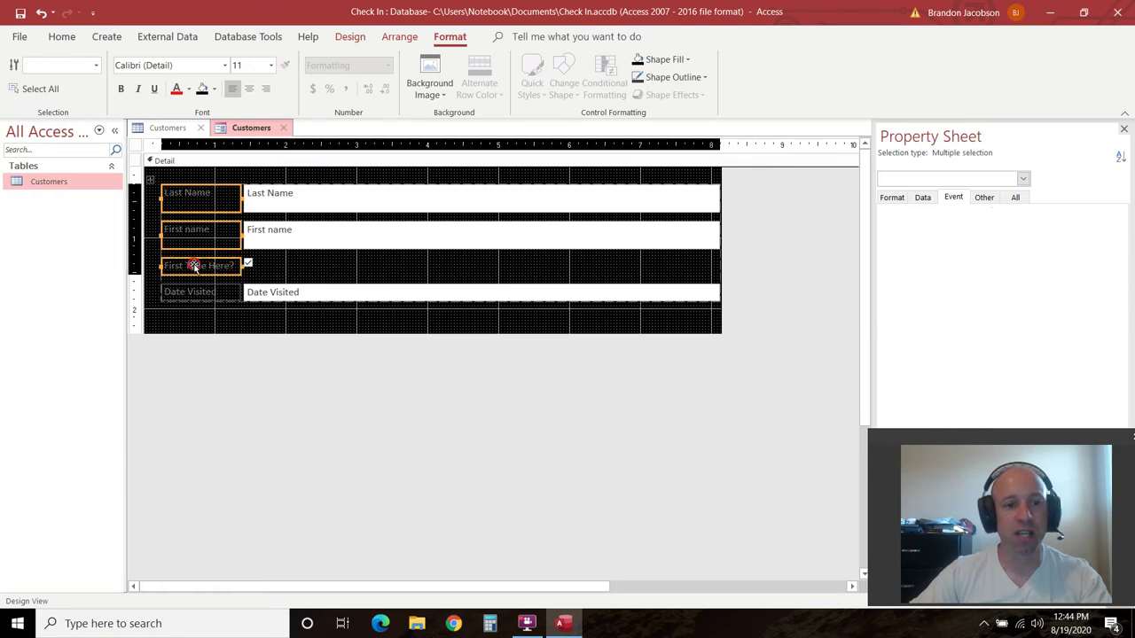
shift+click(188, 291)
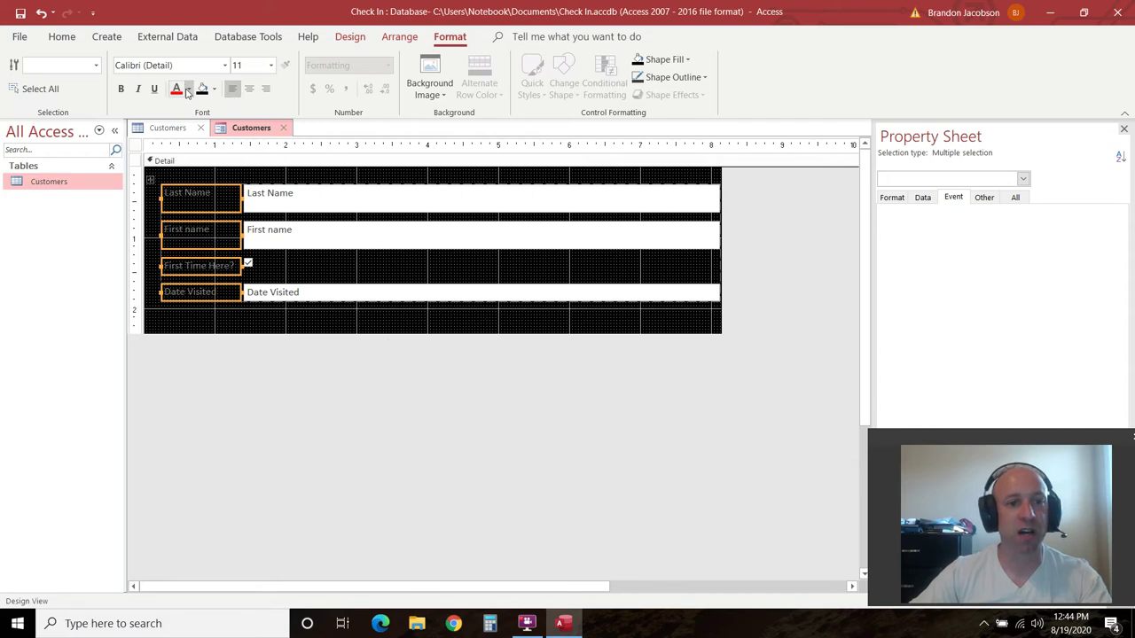
Make the labels white, bold, 14-point text
click(187, 91)
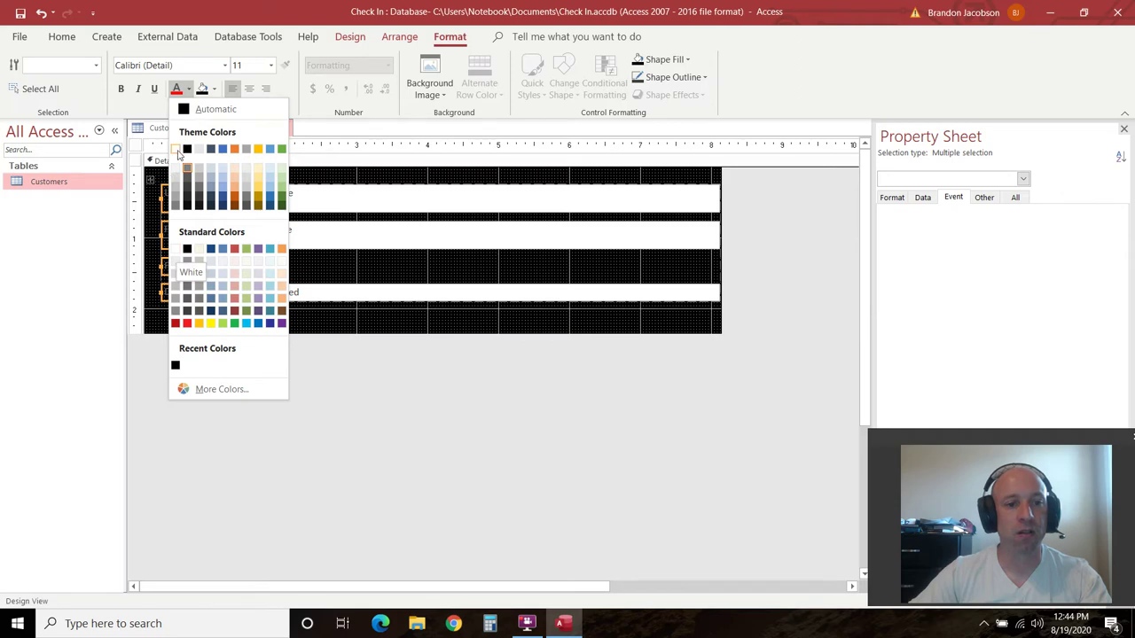
click(176, 149)
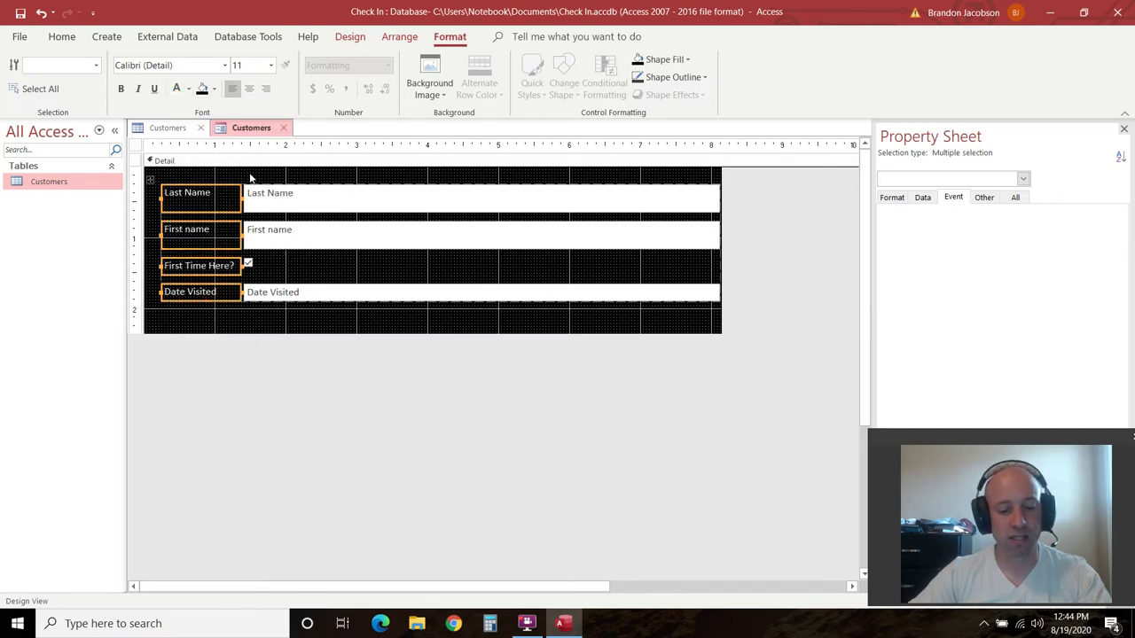
click(121, 88)
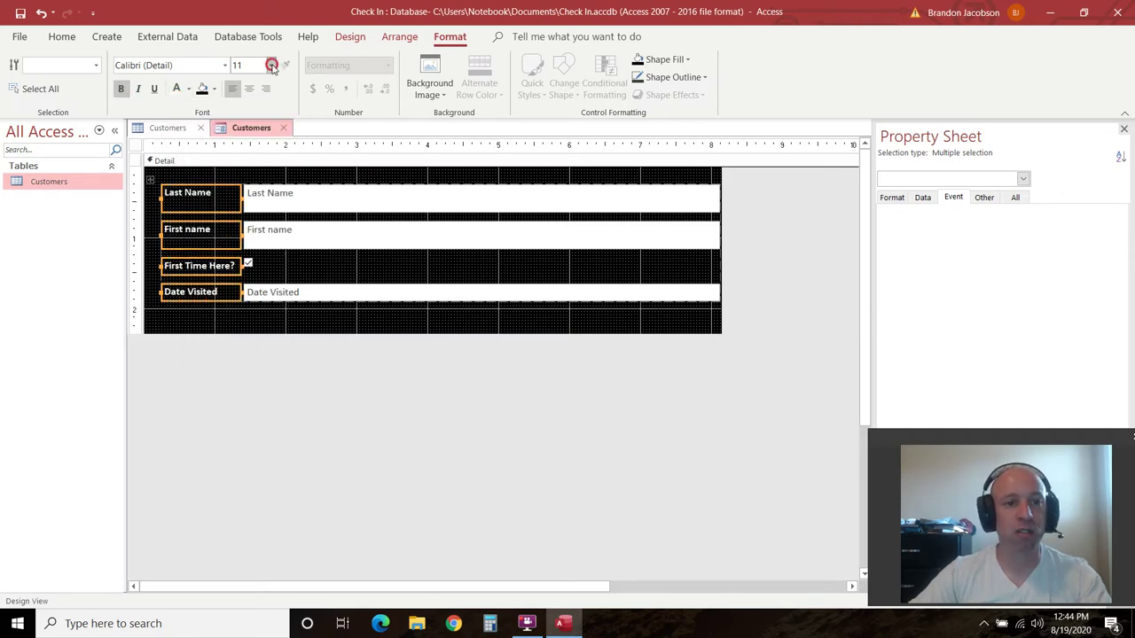
click(272, 65)
click(246, 173)
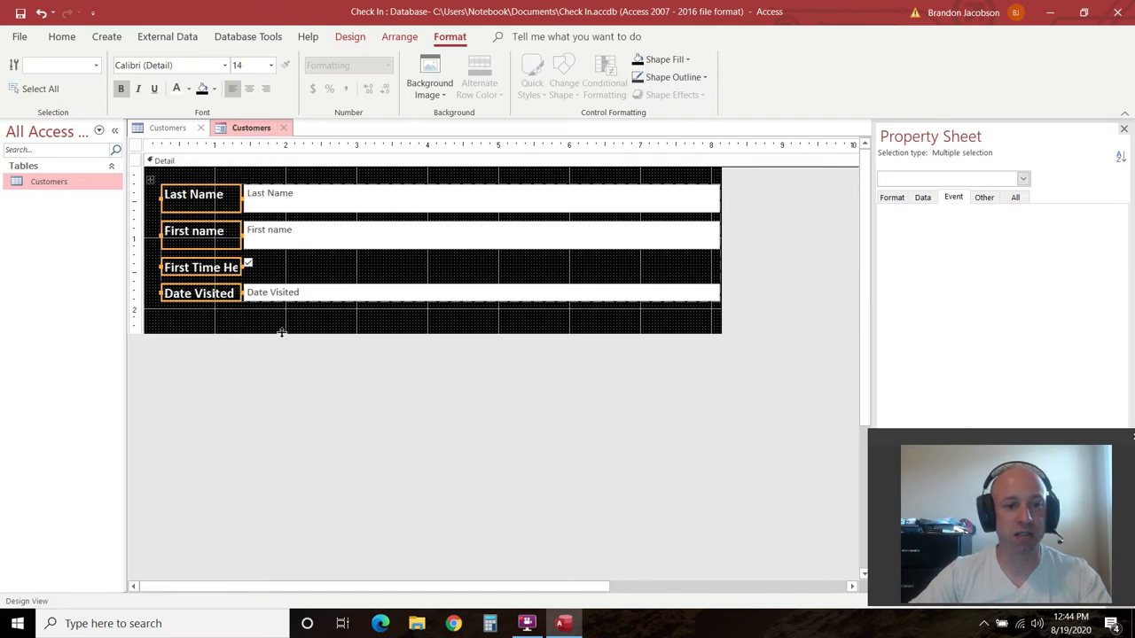
Widen the label column so 'First Time Here?' shows in full
click(302, 375)
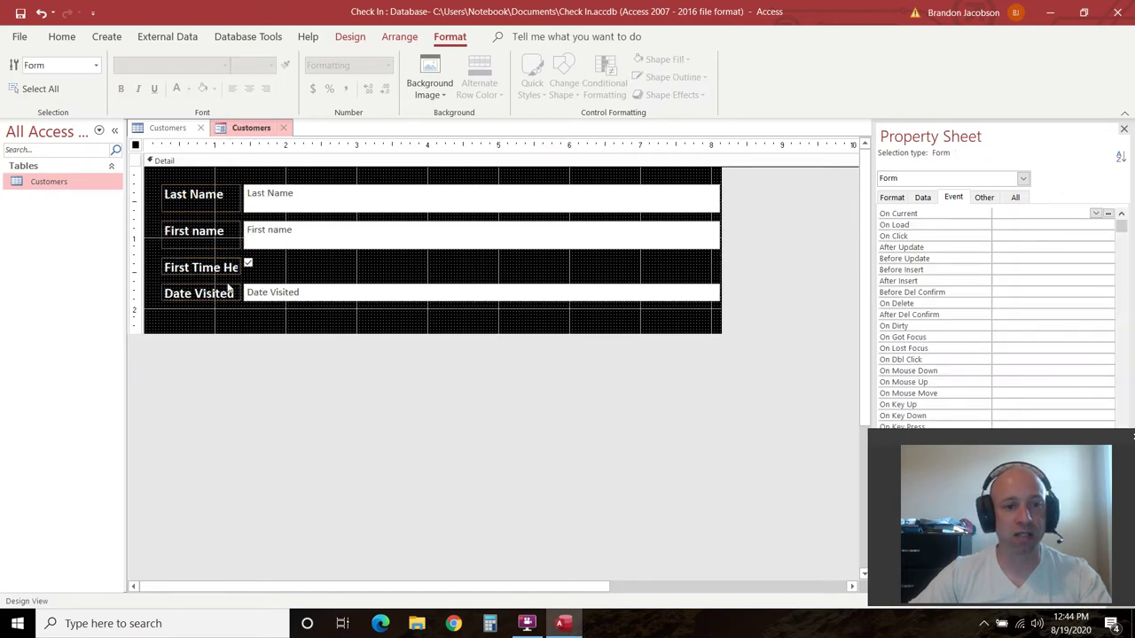
click(332, 203)
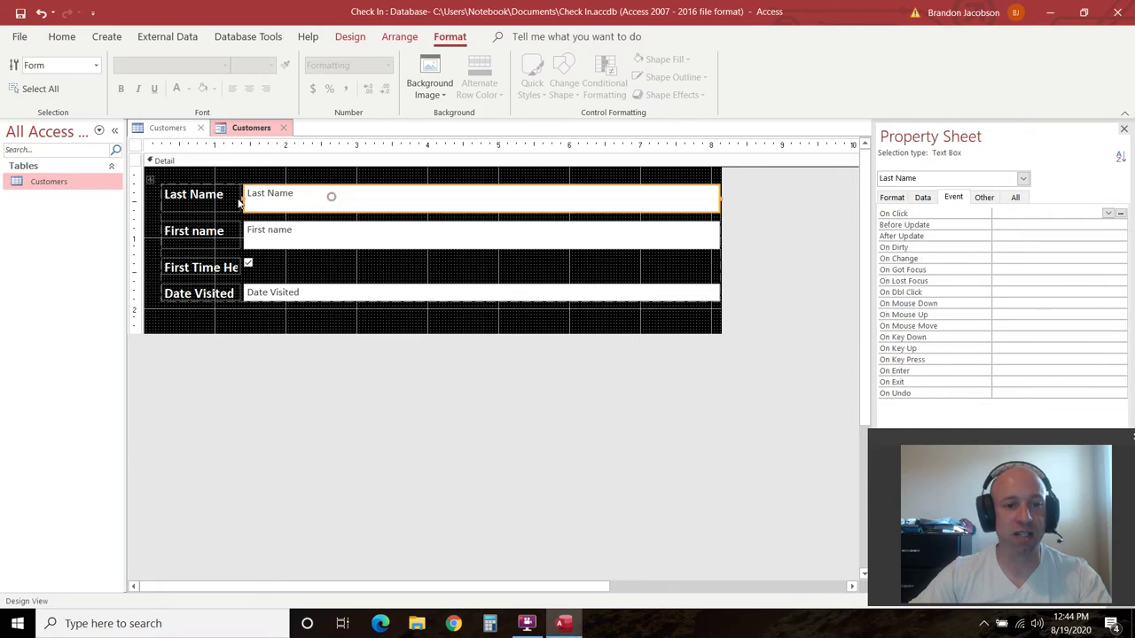
drag(244, 197, 356, 197)
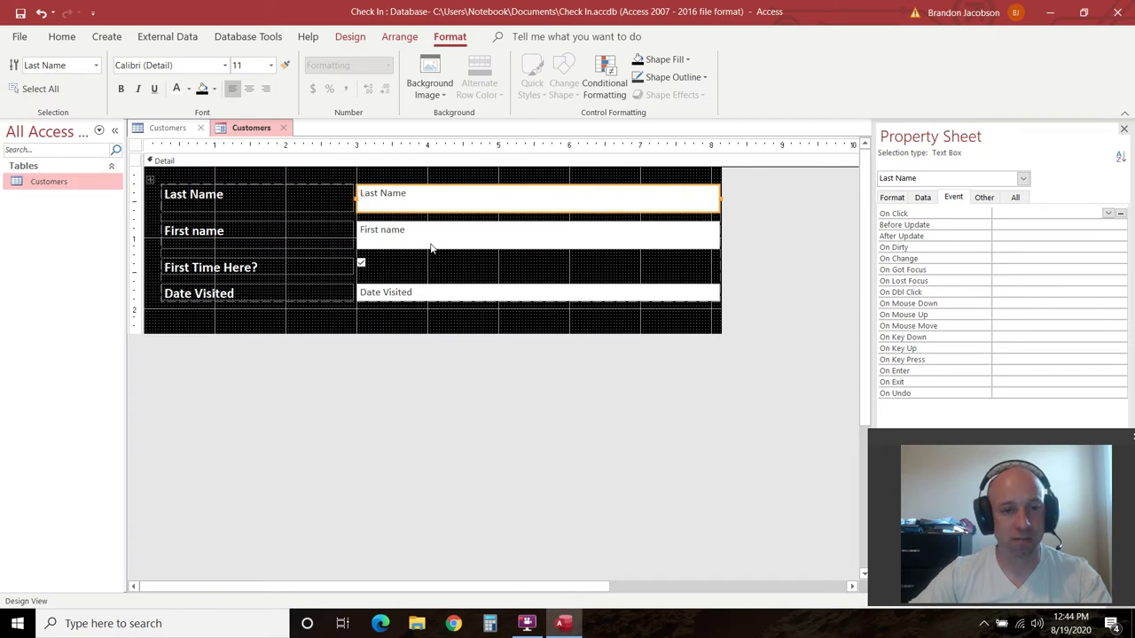
shift+click(349, 196)
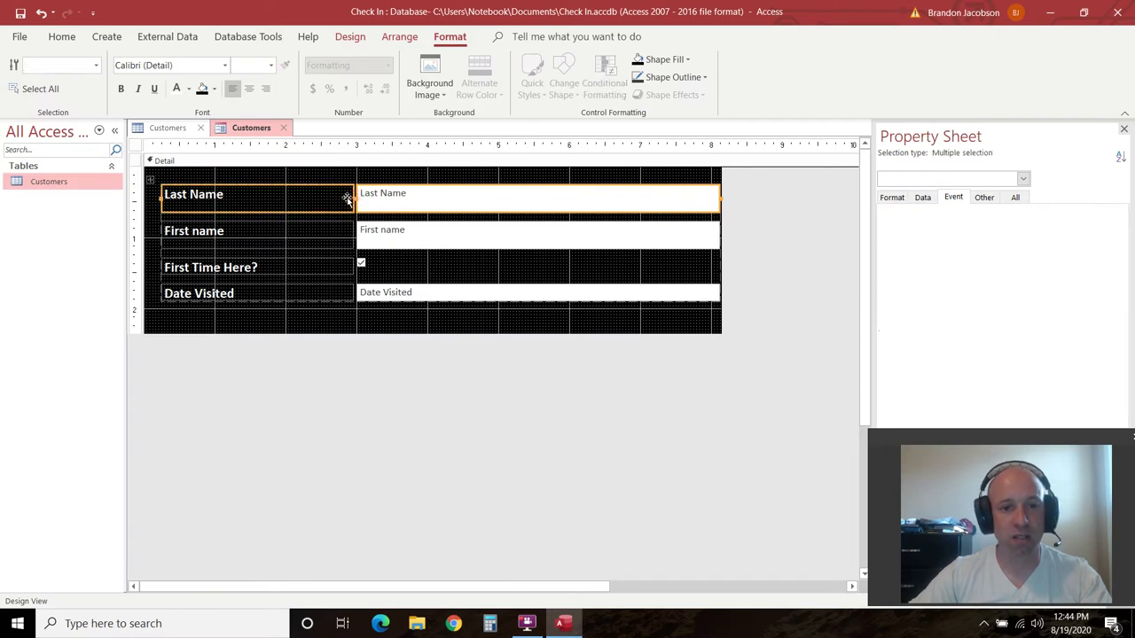
click(385, 362)
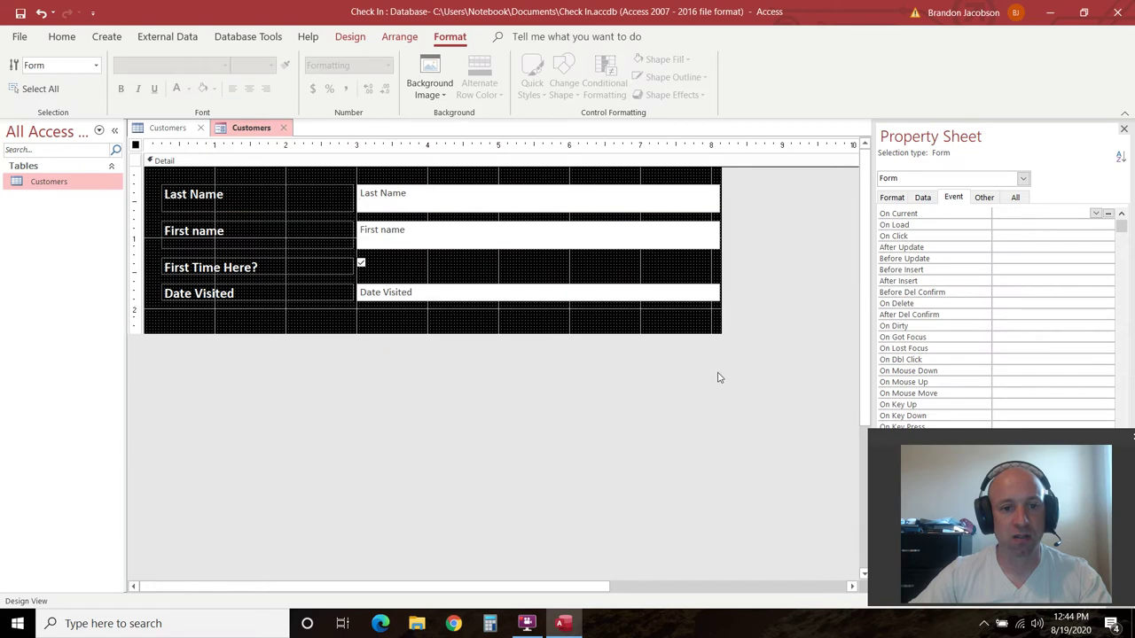
click(327, 322)
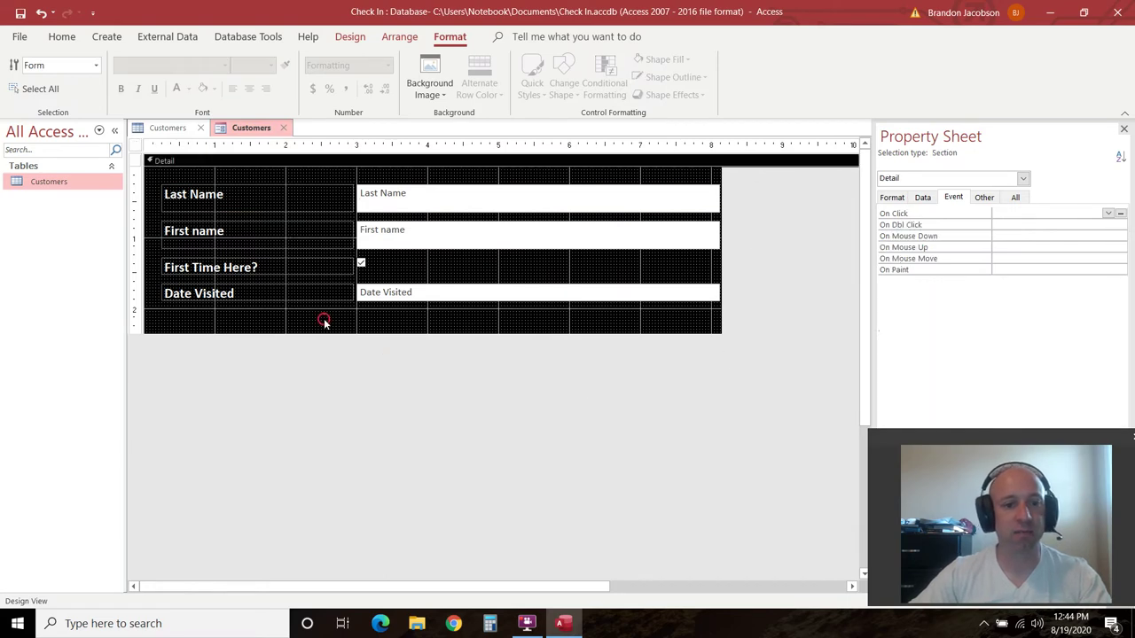
Reset the Detail section fill to white
click(690, 59)
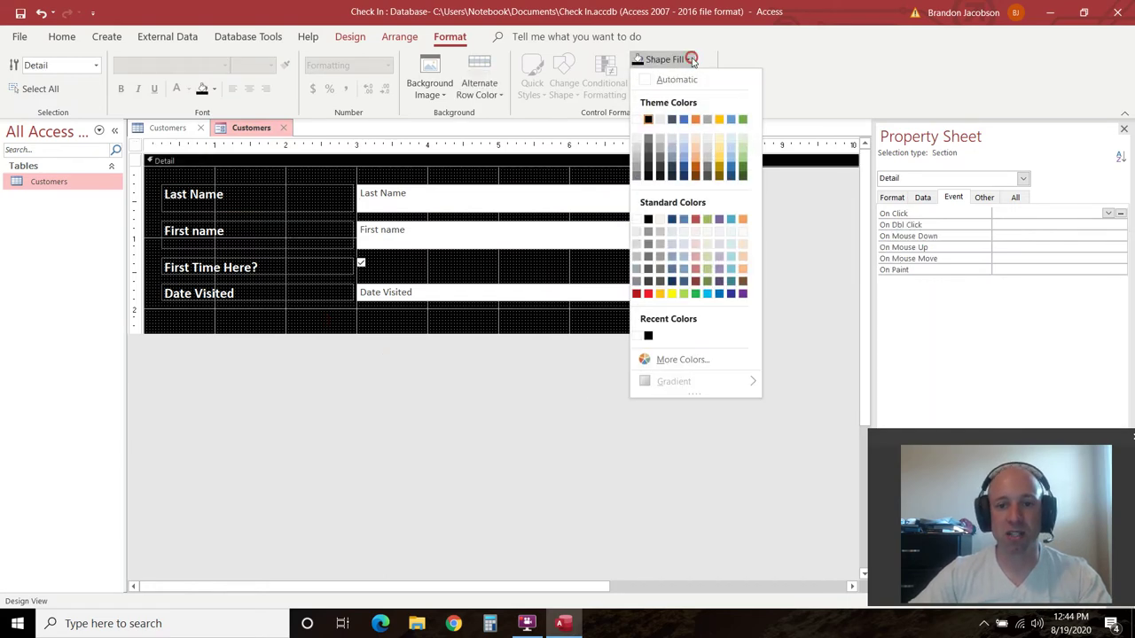
click(648, 119)
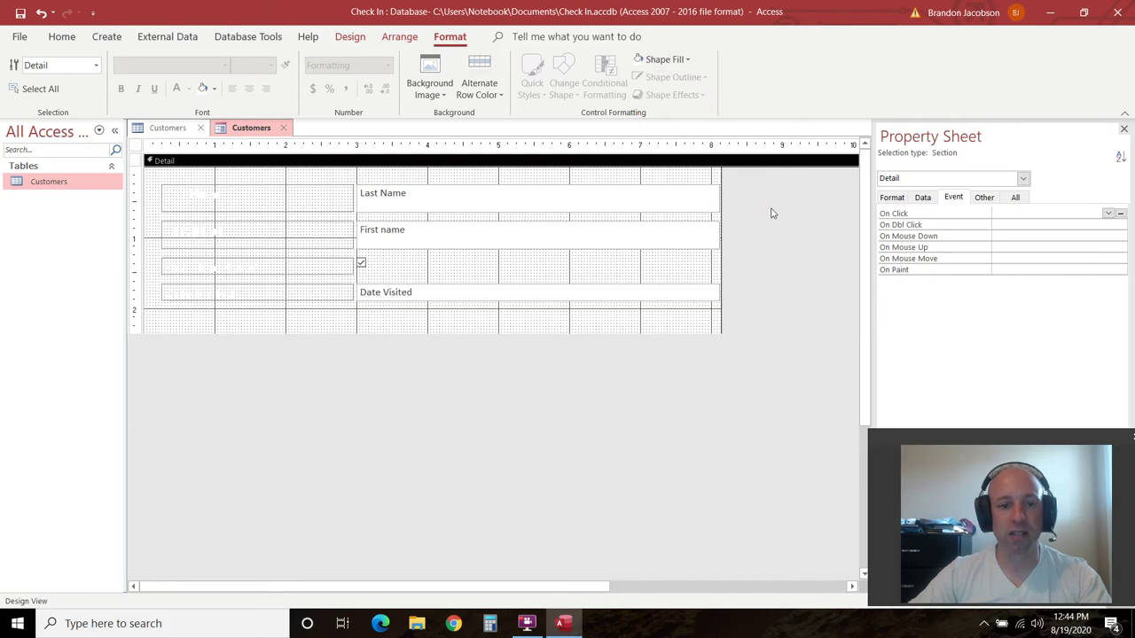
click(770, 213)
click(391, 320)
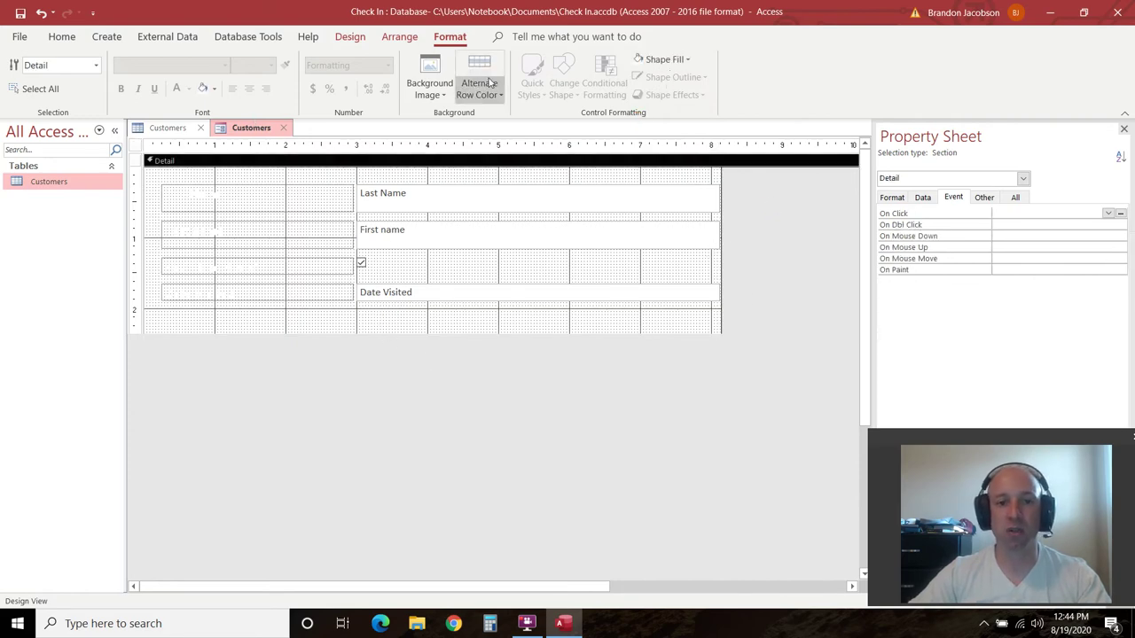
Use the Background picture from Documents as the form's background image
click(432, 90)
click(443, 114)
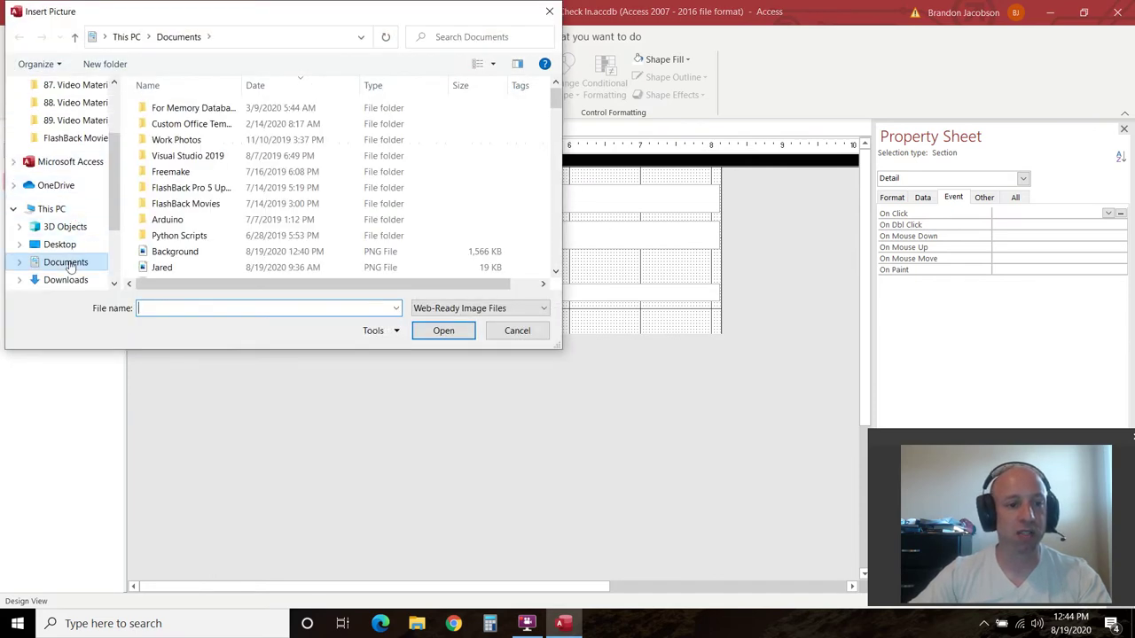
click(66, 263)
scroll(229, 158, down, 3)
scroll(226, 158, up, 1)
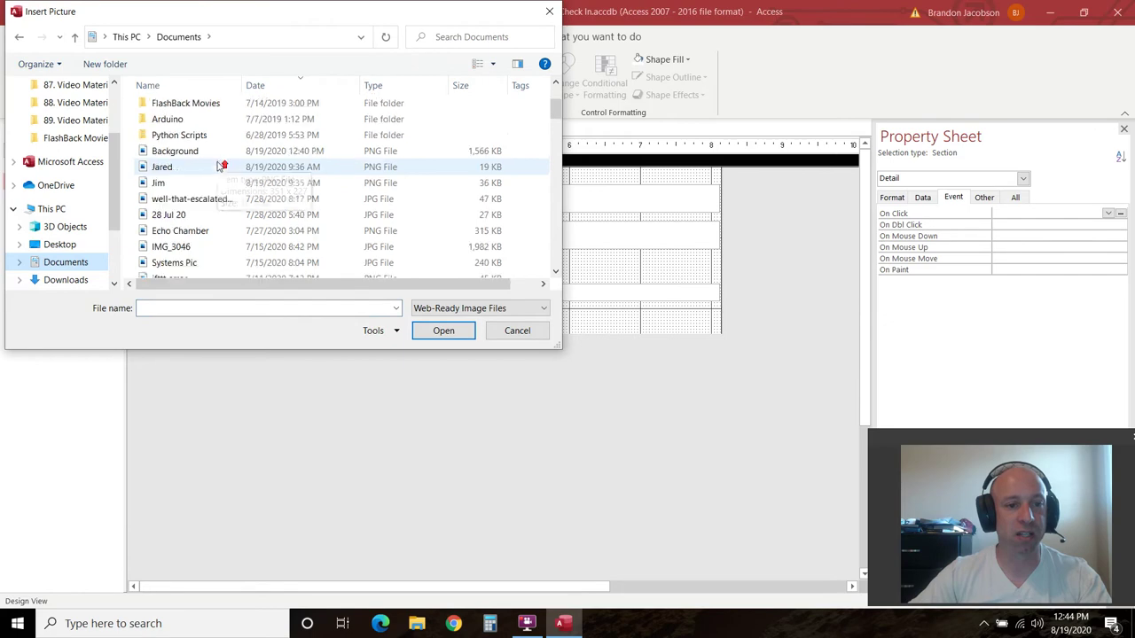
click(161, 150)
click(438, 333)
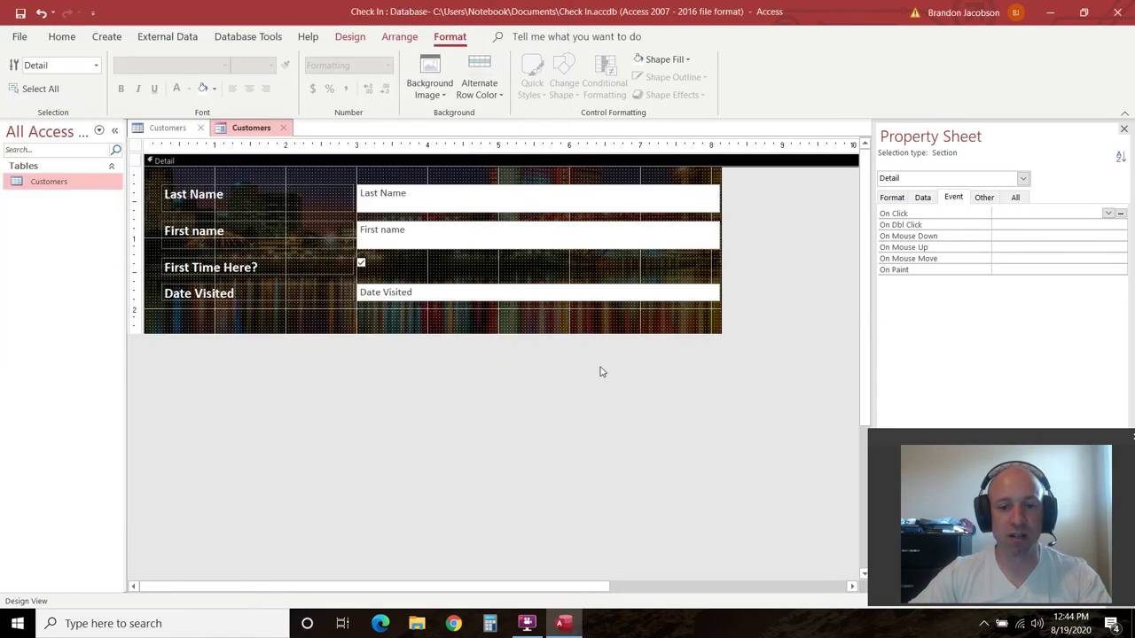
Make the Detail section taller and wider to fit the skyline
drag(712, 334, 714, 450)
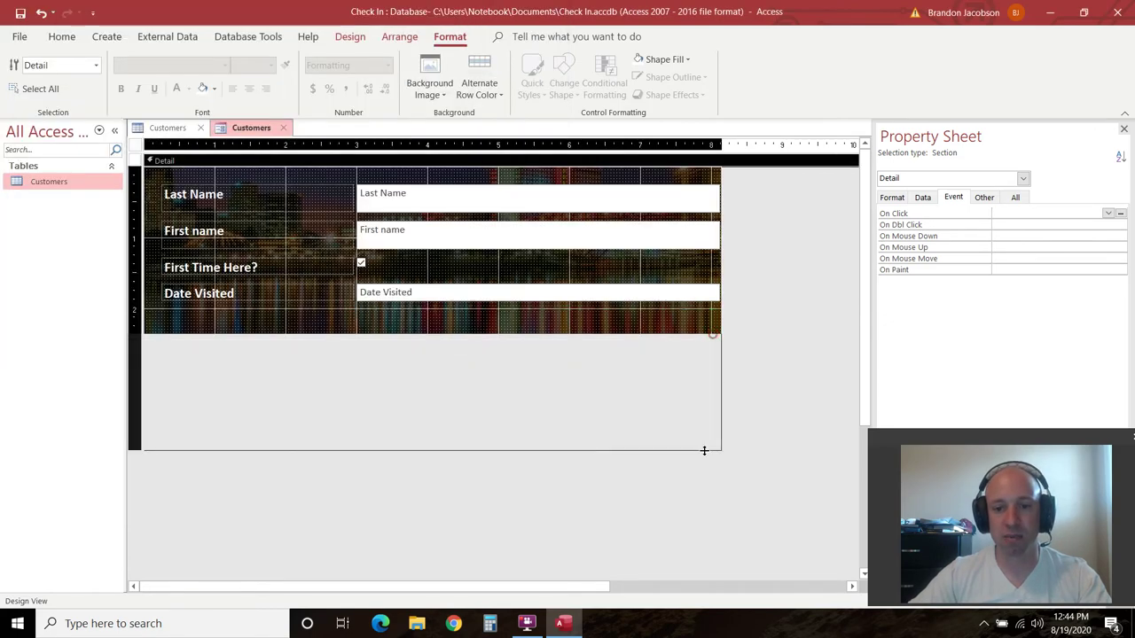
drag(721, 322, 824, 319)
drag(685, 450, 684, 456)
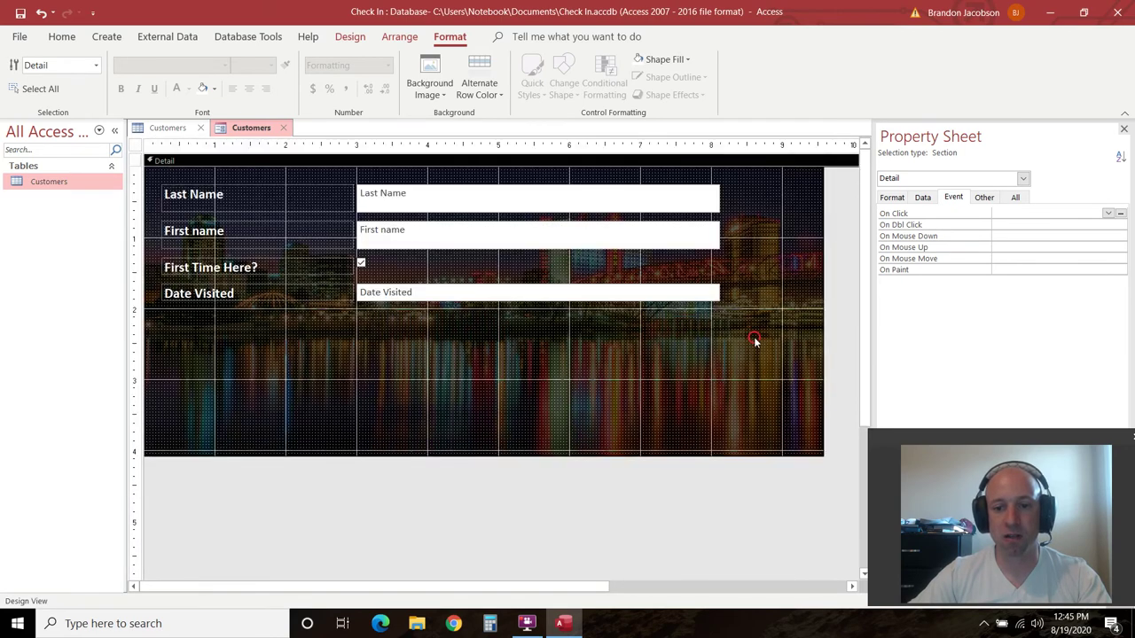
Move all labels and fields together down and to the right
drag(735, 347, 149, 172)
drag(298, 202, 349, 261)
drag(506, 253, 514, 220)
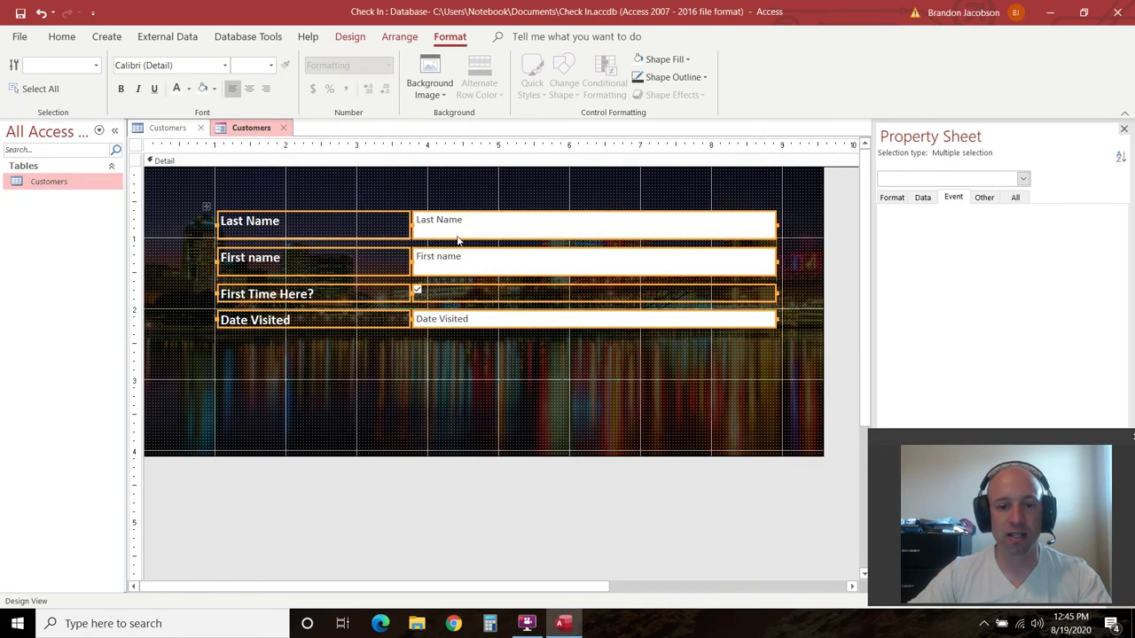
click(517, 476)
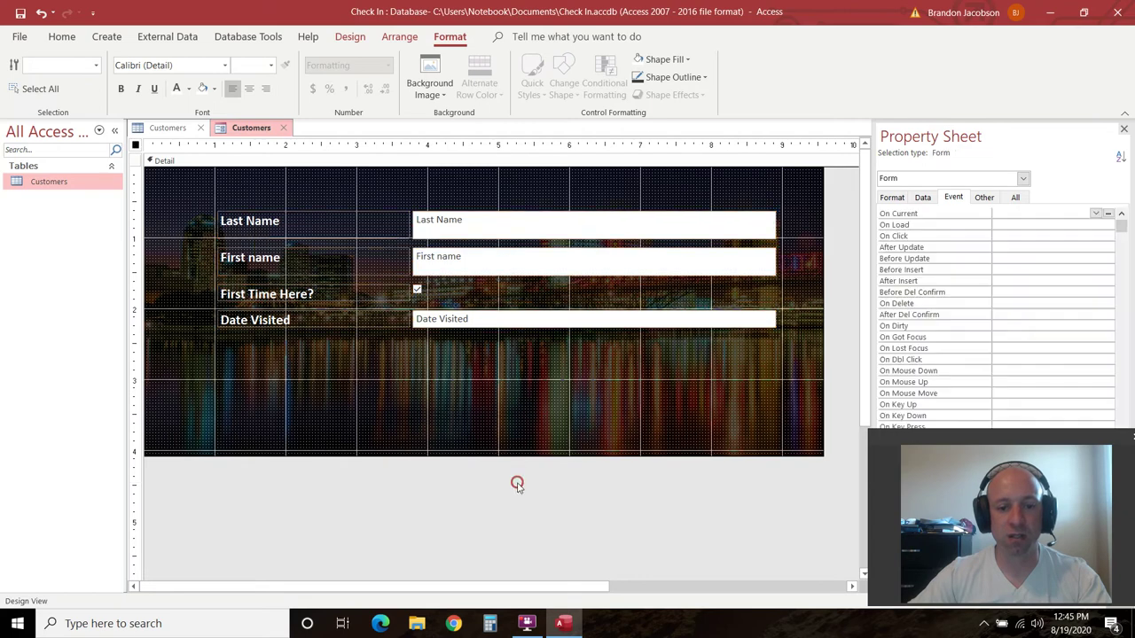
click(425, 383)
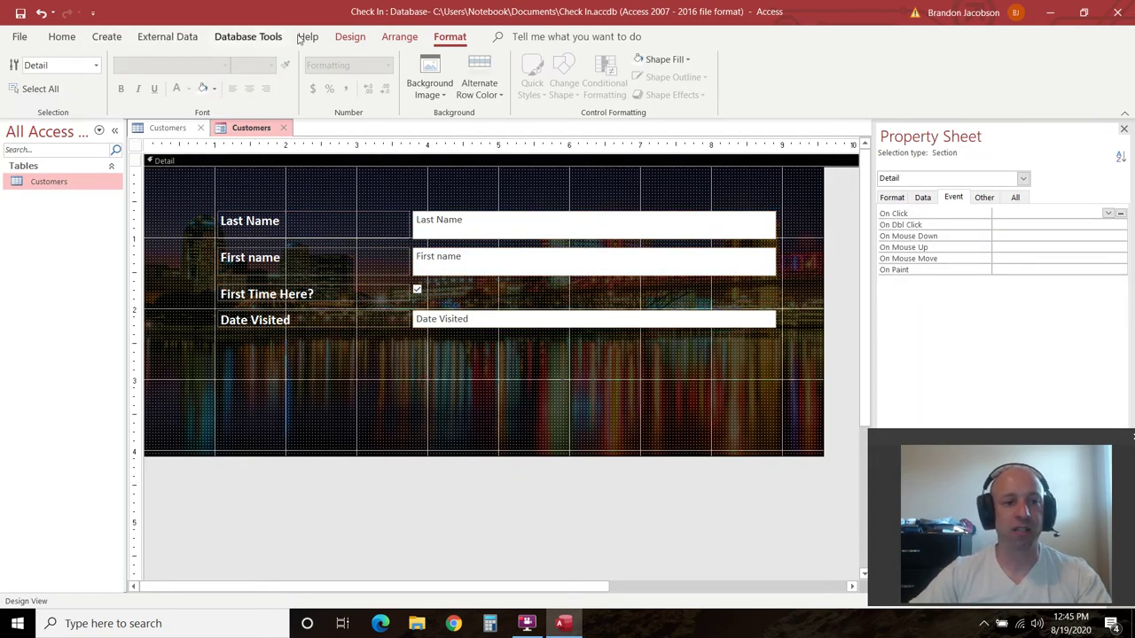
Preview the Customers form in Form View over the skyline background
click(62, 37)
click(31, 87)
click(68, 124)
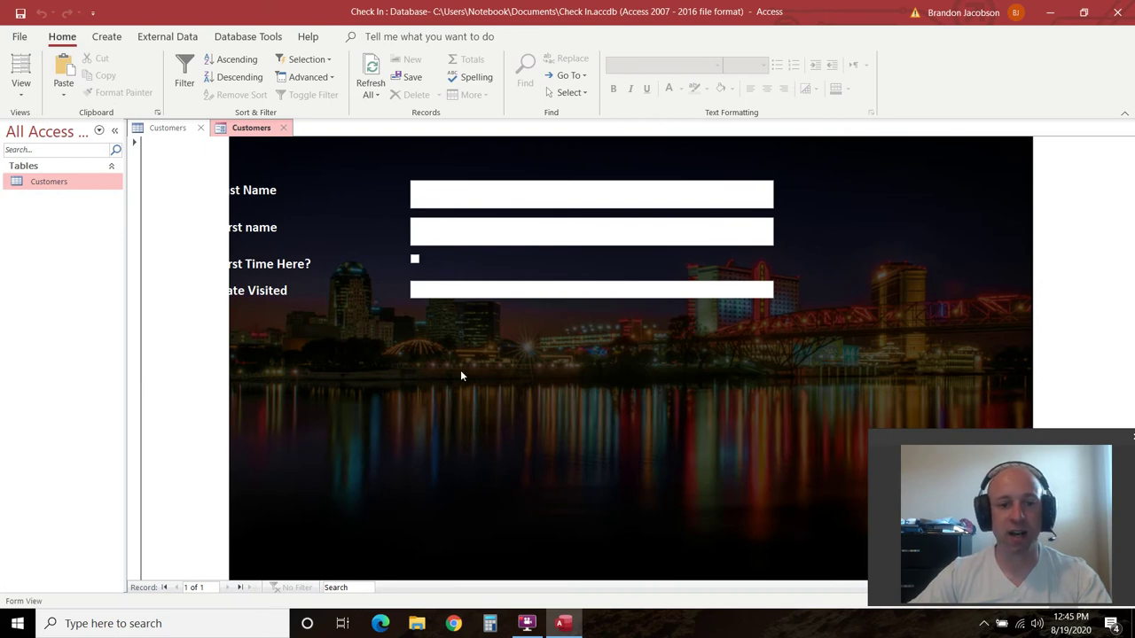
click(22, 88)
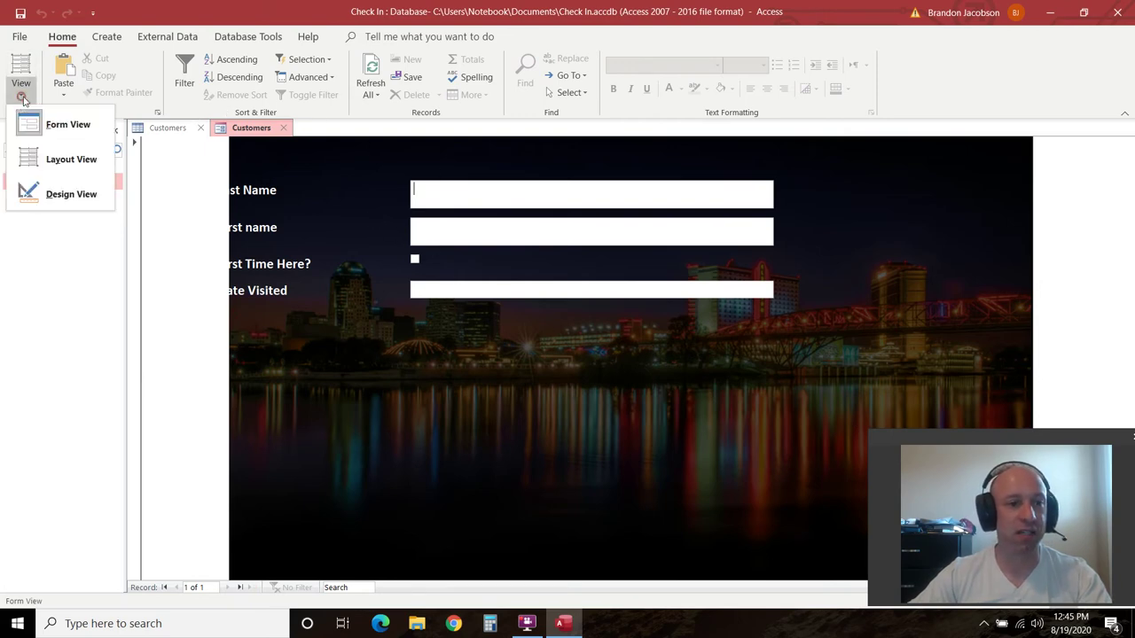
Shift all controls right and down, widen the form, and preview in Form View
click(30, 192)
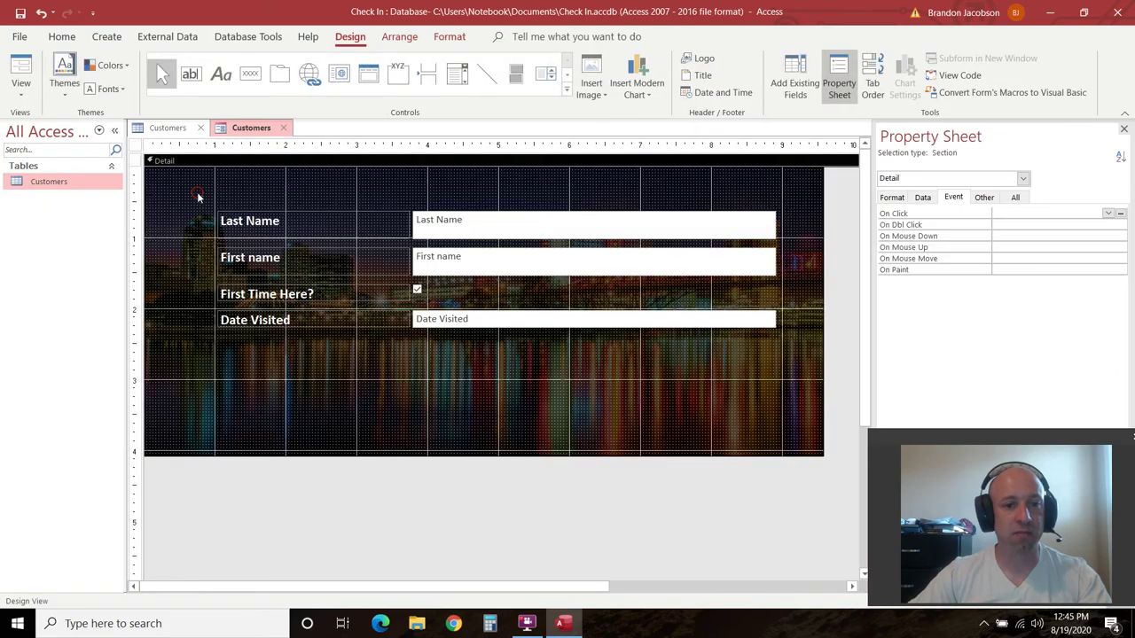
drag(198, 194, 808, 399)
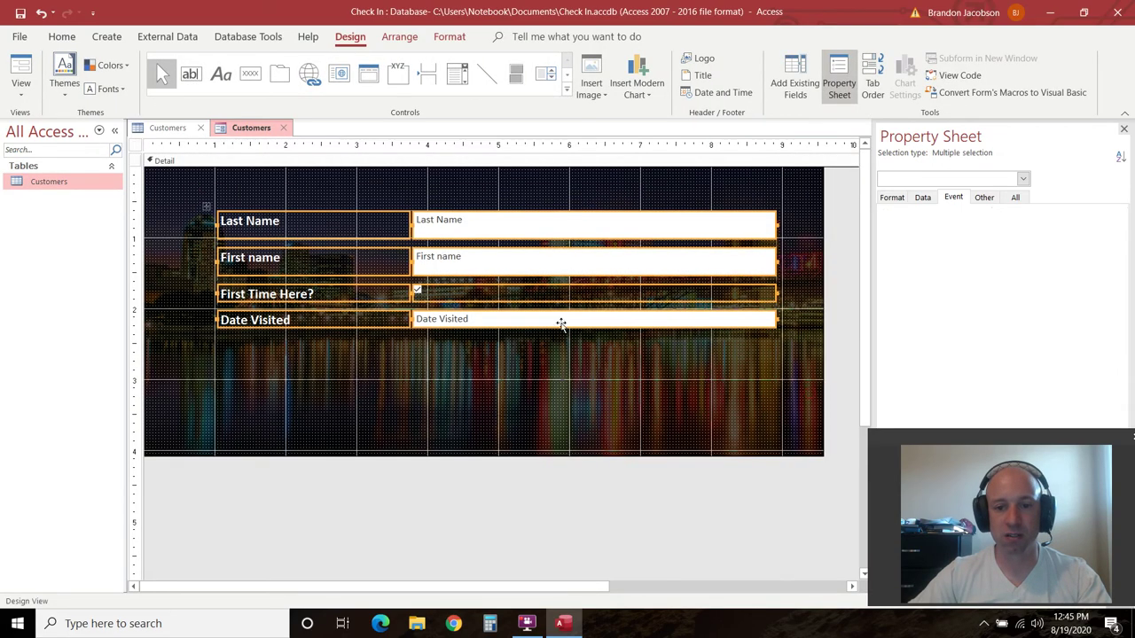
mouse_move(561, 324)
mouse_down()
mouse_move(537, 322)
mouse_move(611, 327)
mouse_move(568, 348)
mouse_move(568, 324)
mouse_up()
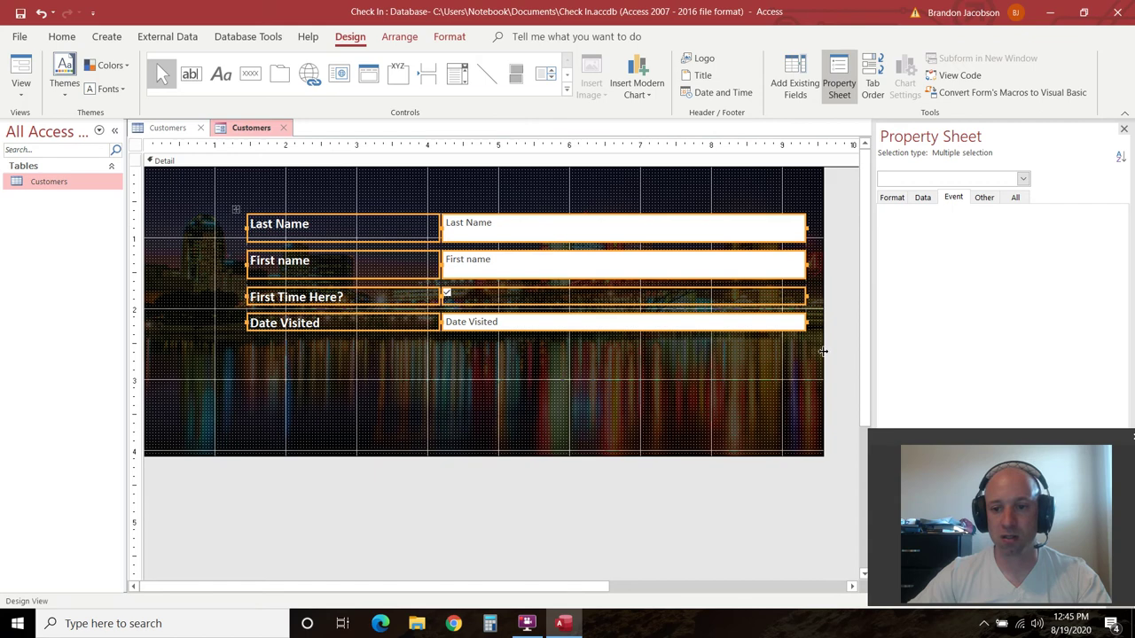
drag(823, 351, 857, 346)
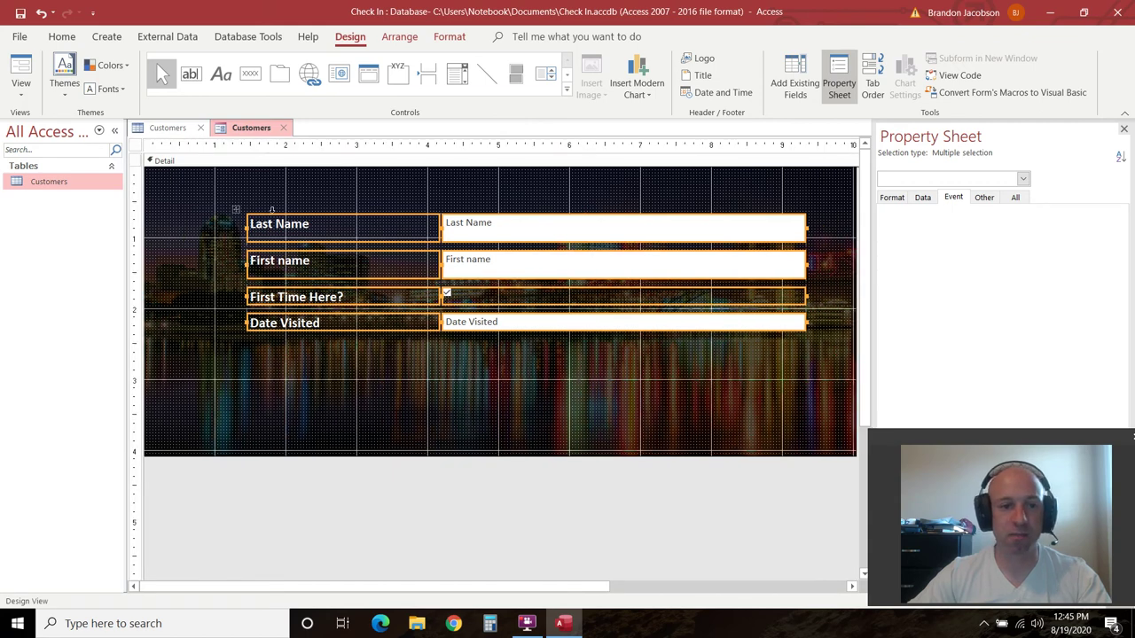
click(21, 89)
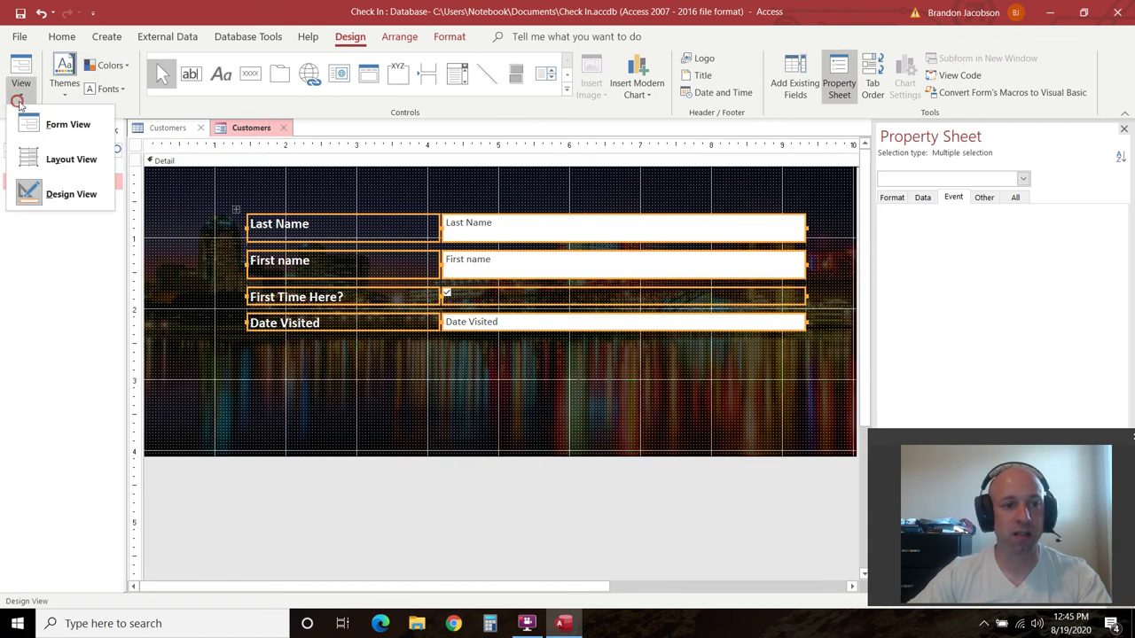
click(36, 119)
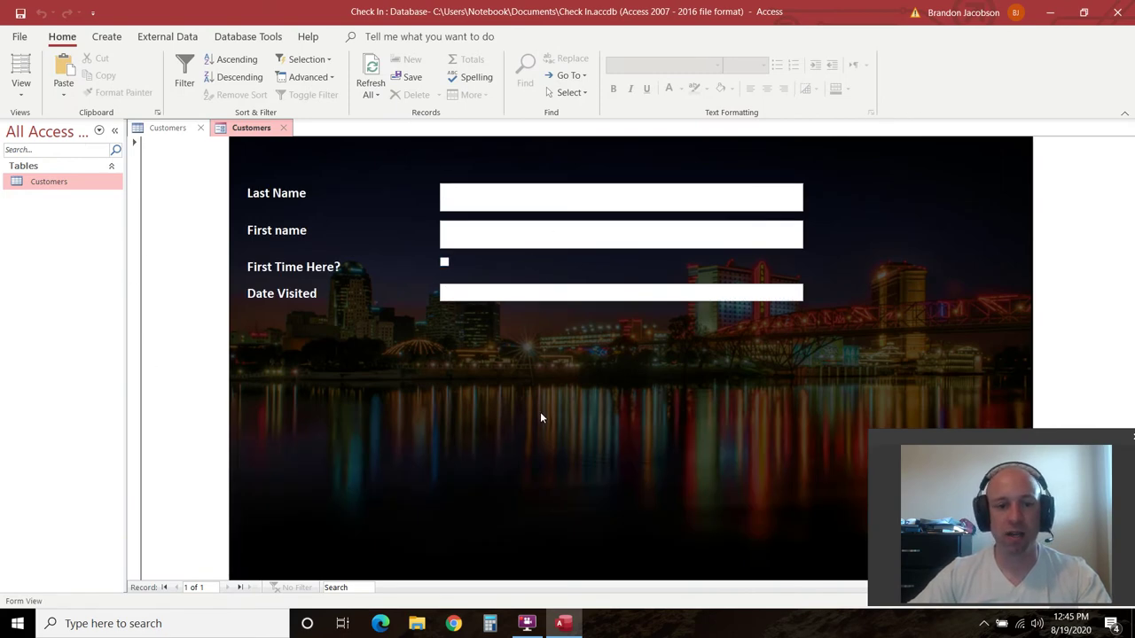
Move the controls further down and right, then preview again in Form View
click(20, 86)
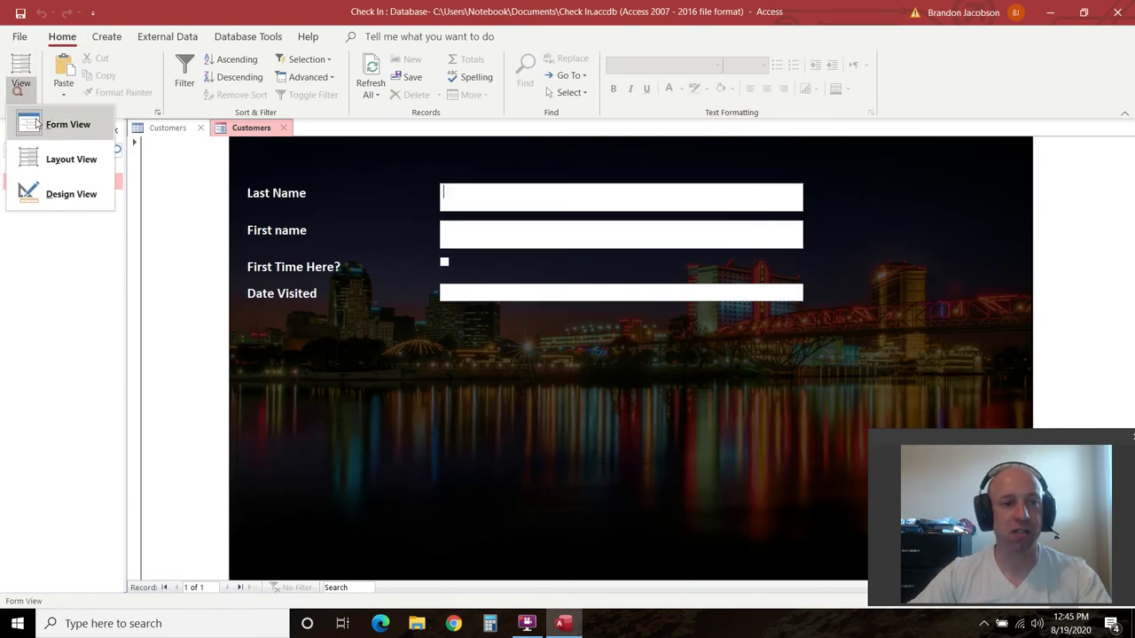
click(53, 194)
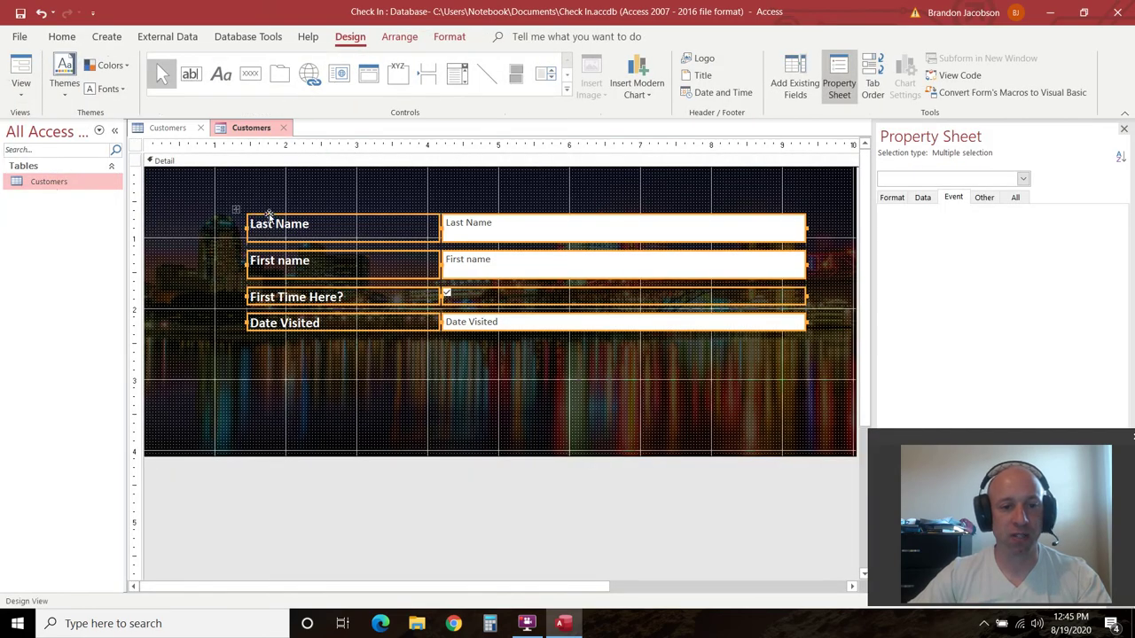
drag(312, 228, 352, 261)
click(21, 86)
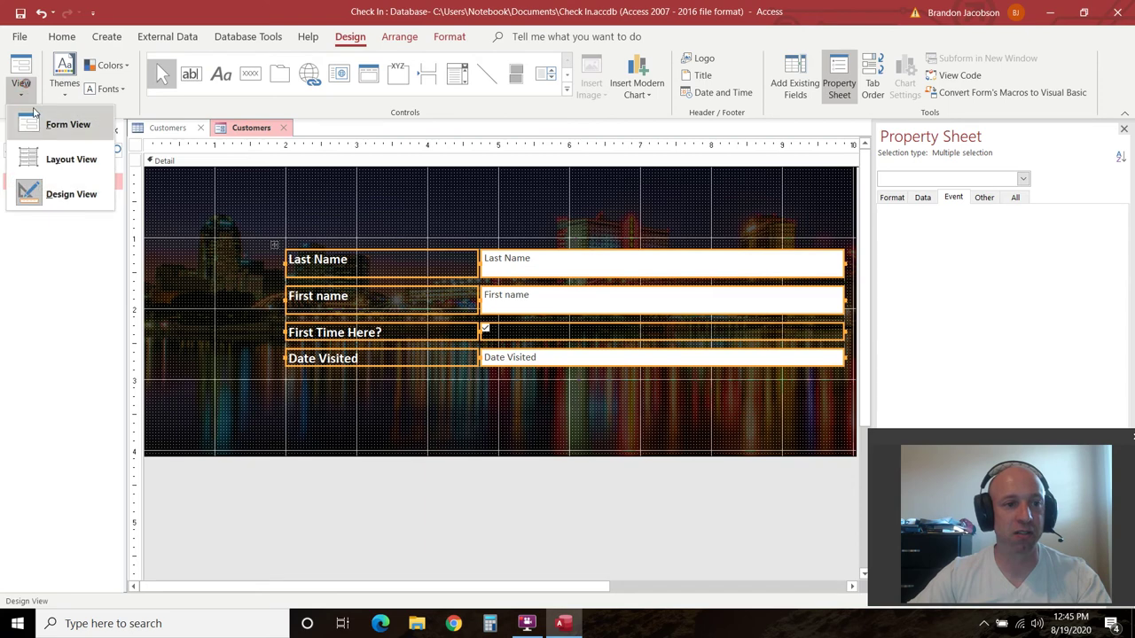
click(37, 124)
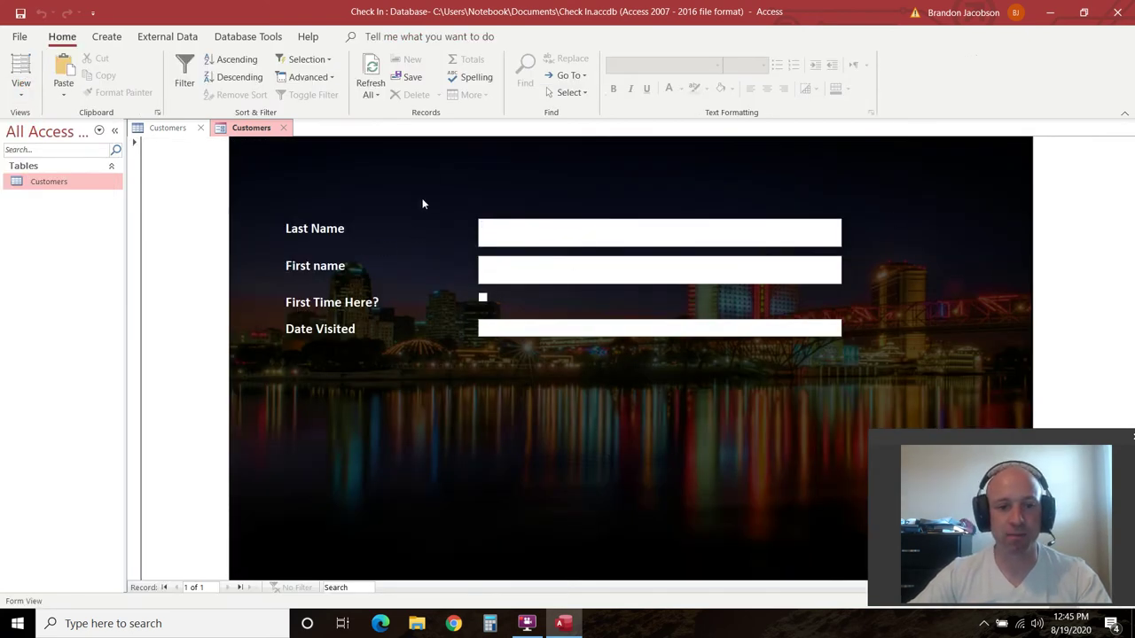
Draw a command button below the Date Visited field in Design View
click(20, 96)
click(51, 190)
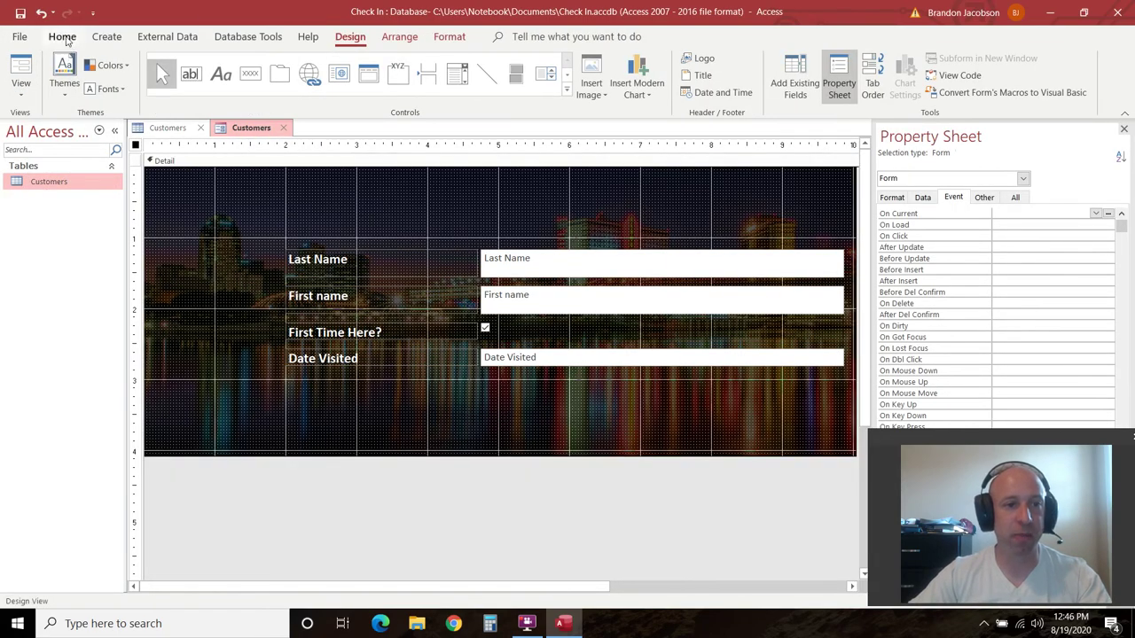
click(251, 76)
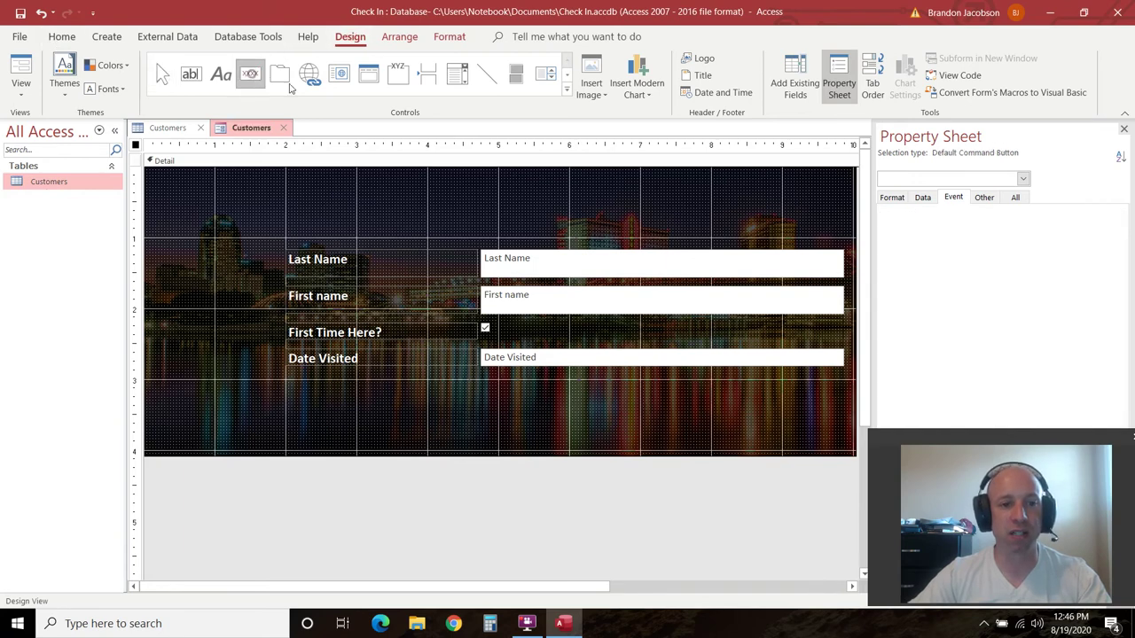
mouse_move(430, 386)
mouse_down()
mouse_move(610, 429)
mouse_move(600, 433)
mouse_up()
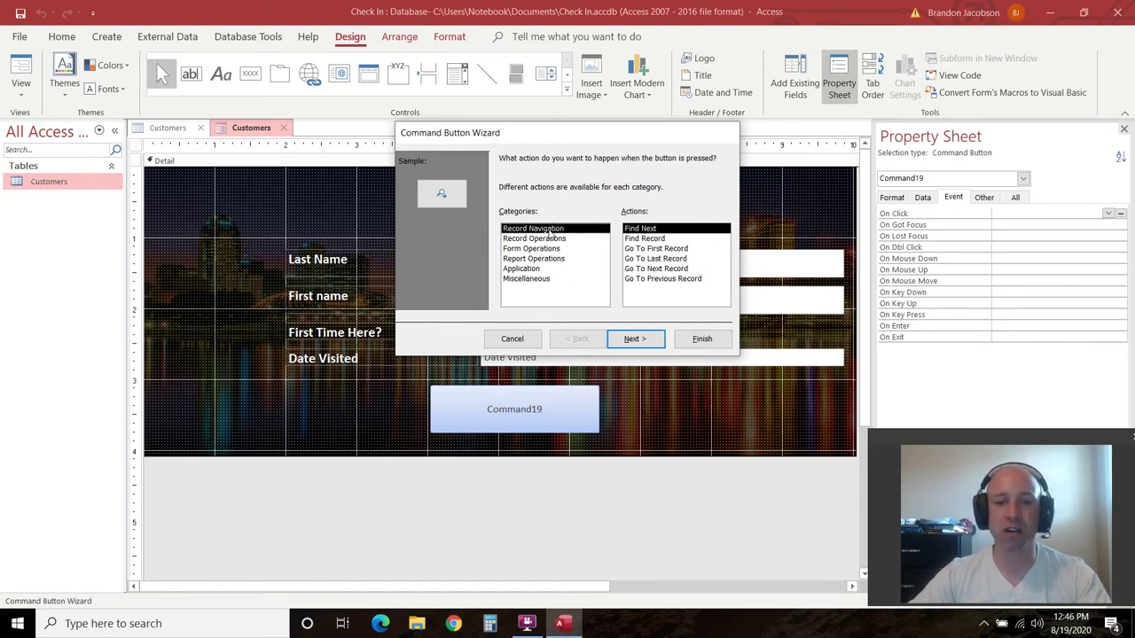
Make the button go to the next record, captioned 'Check In' and named Submit Button
click(650, 269)
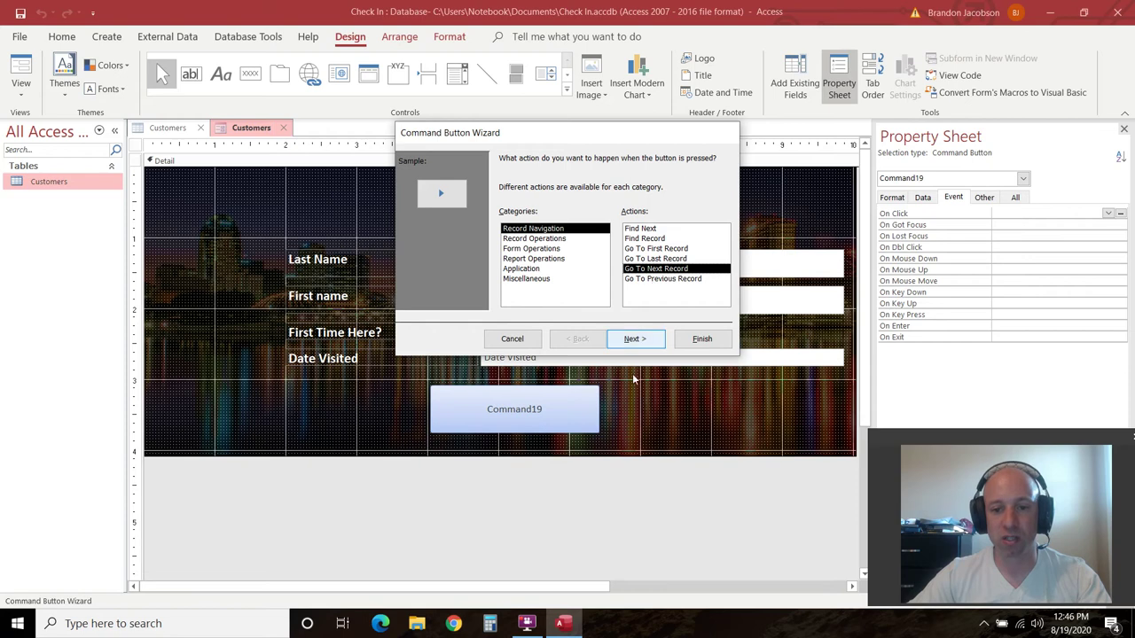
click(635, 339)
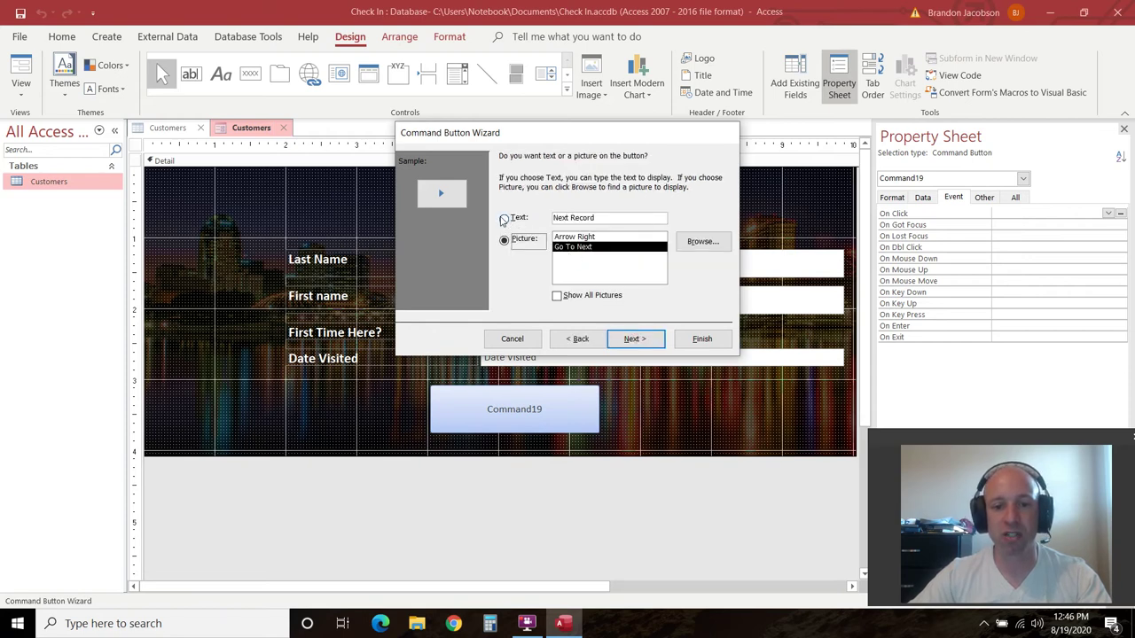
click(503, 219)
drag(616, 217, 548, 218)
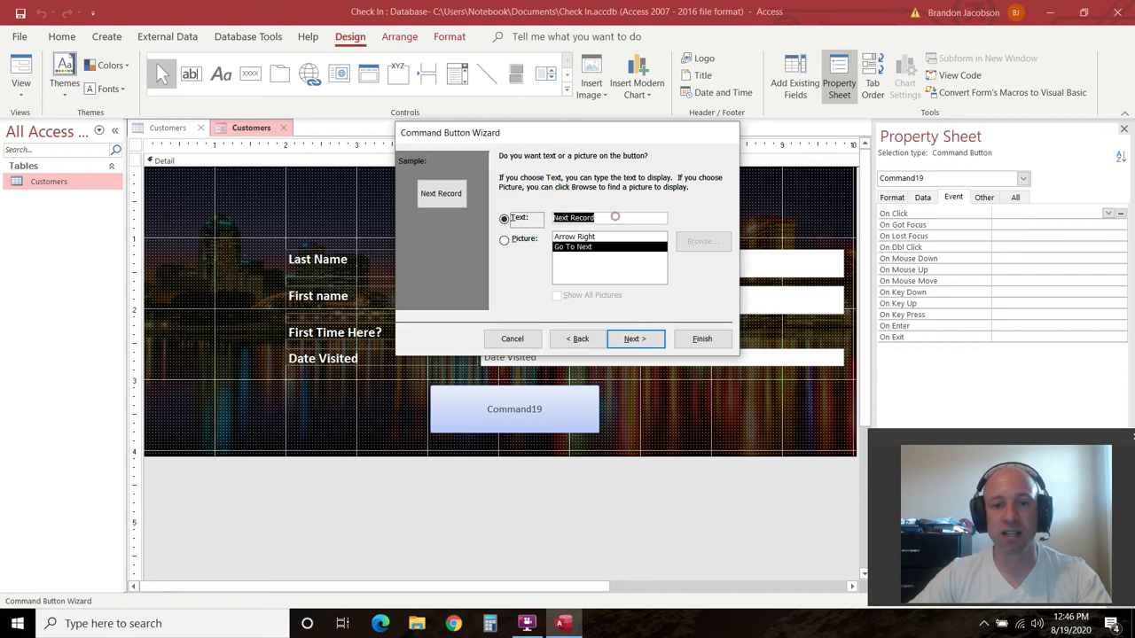
text(Check In)
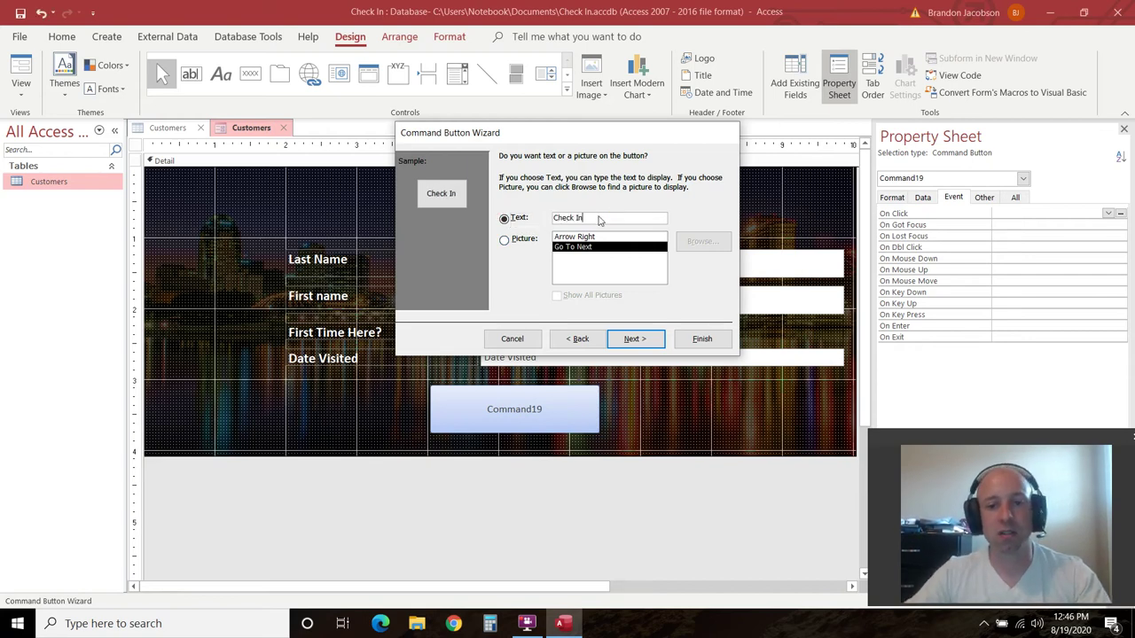
click(644, 339)
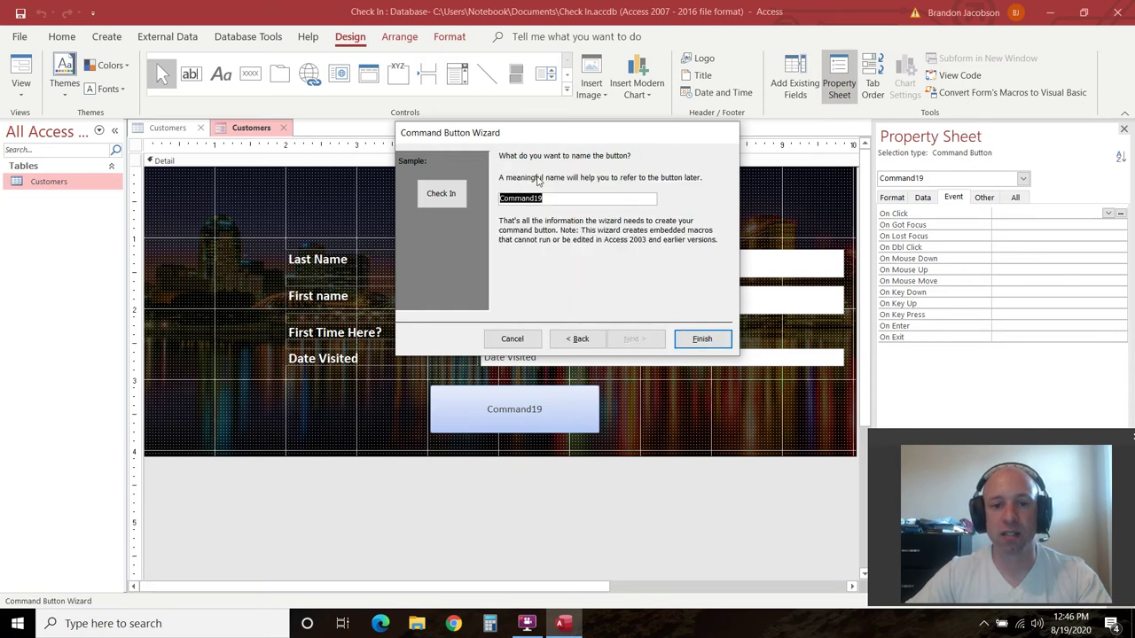
click(447, 196)
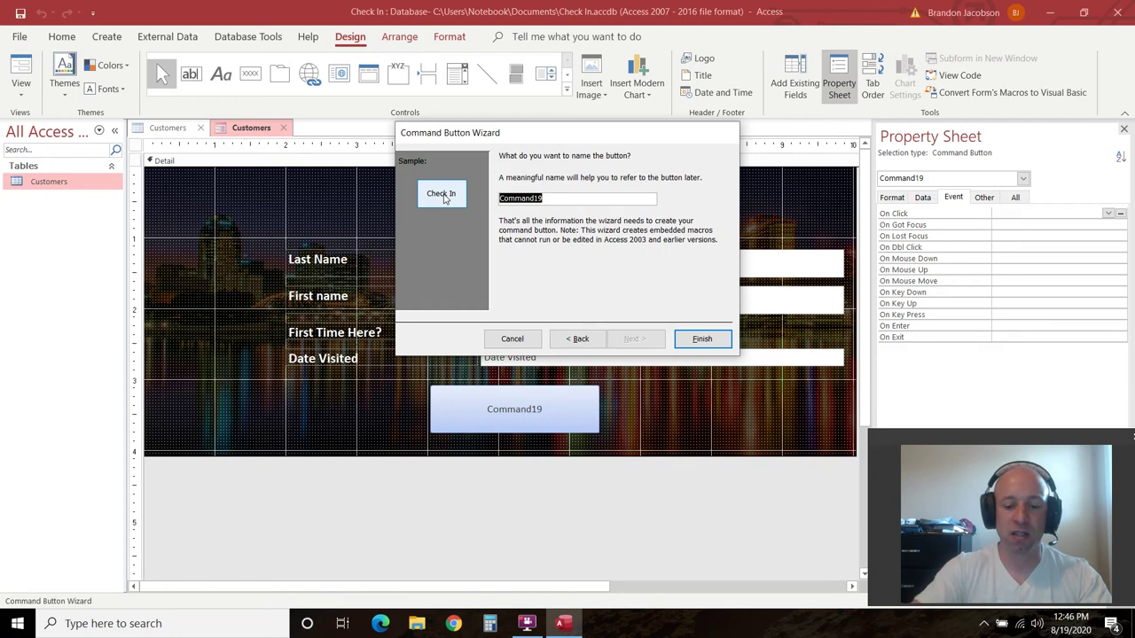
text(Submit Button)
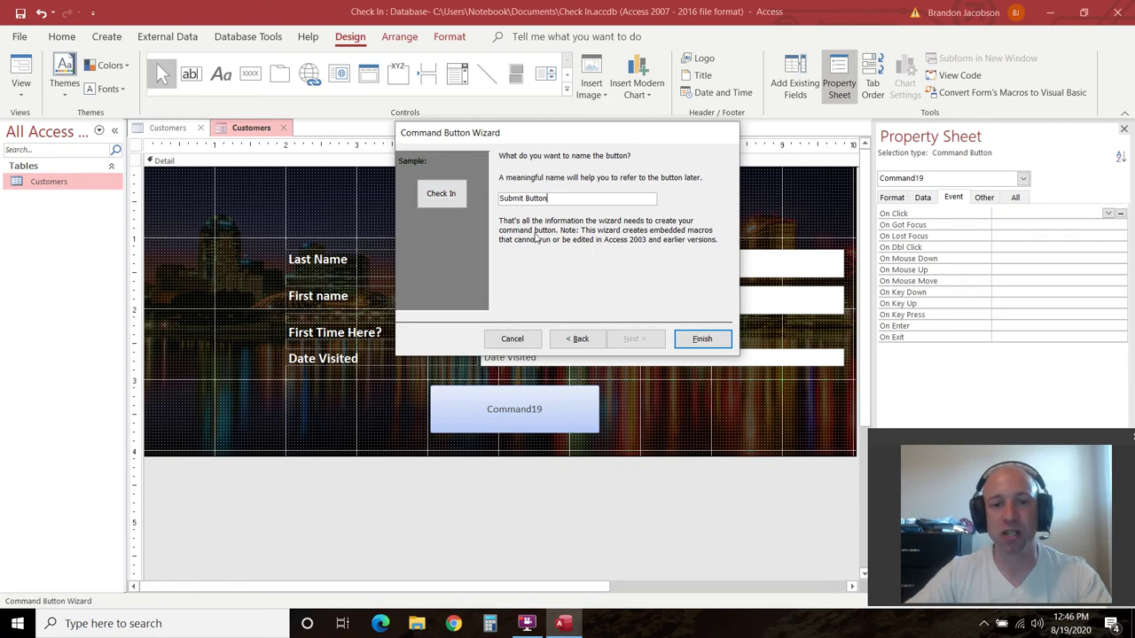
click(700, 341)
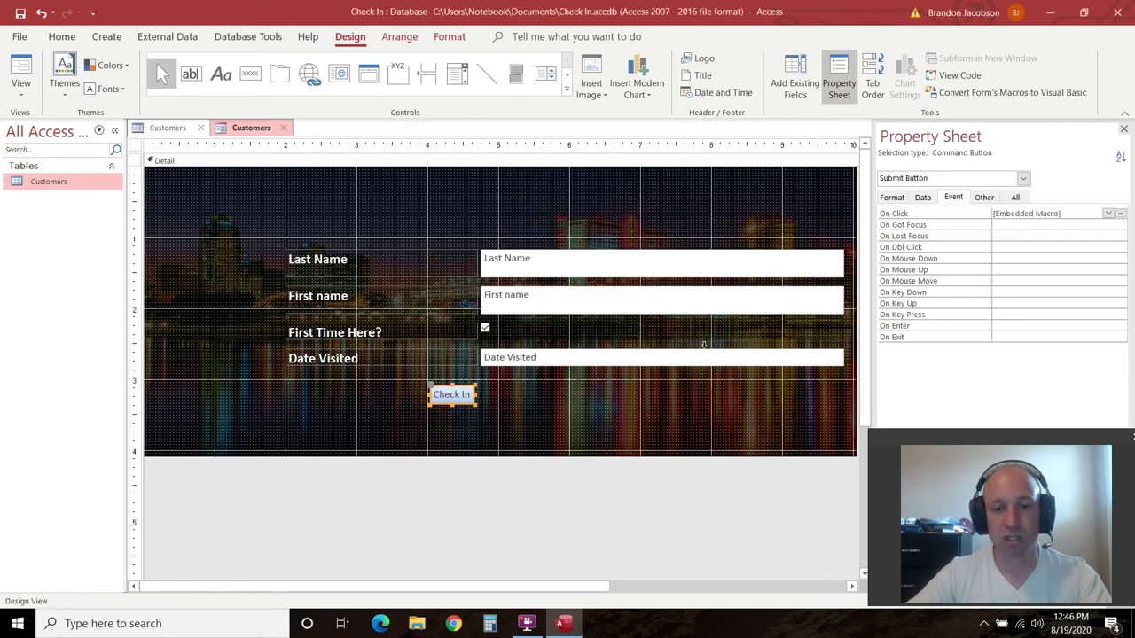
Make the Check In button wider and taller with its resize handles
click(477, 400)
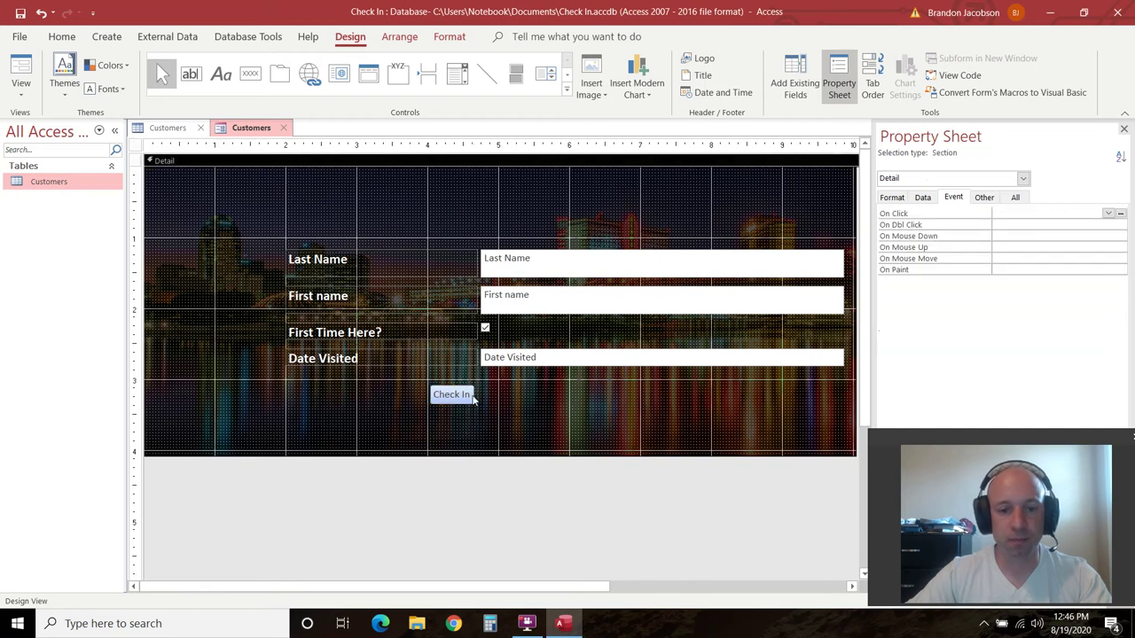
click(470, 396)
drag(475, 393, 564, 395)
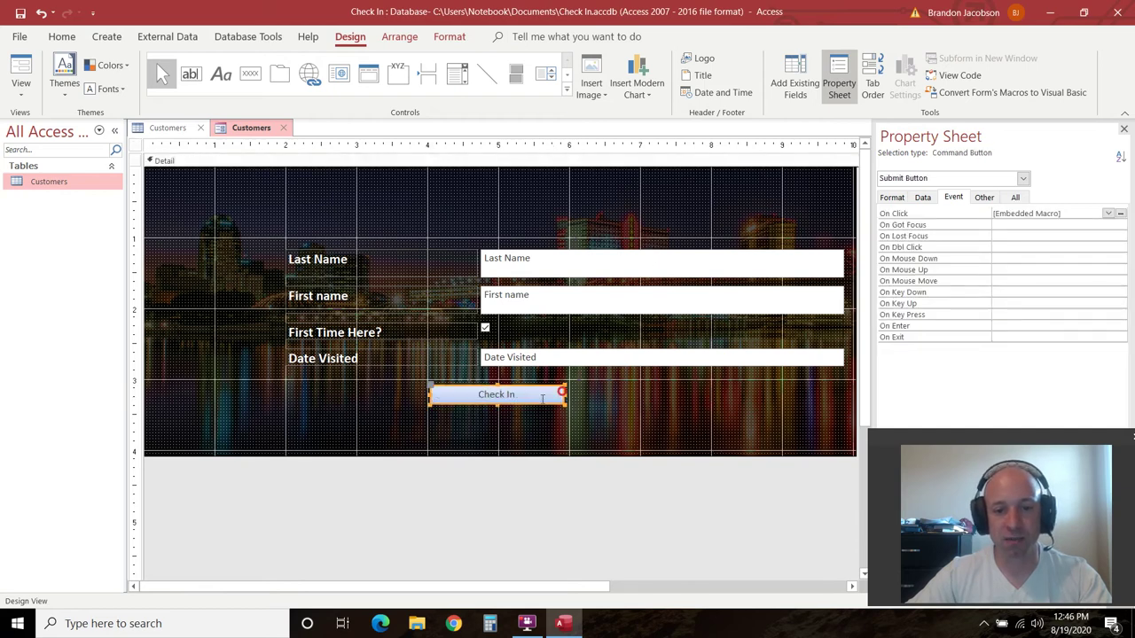
mouse_move(498, 405)
mouse_down()
mouse_move(497, 420)
mouse_move(477, 402)
mouse_up()
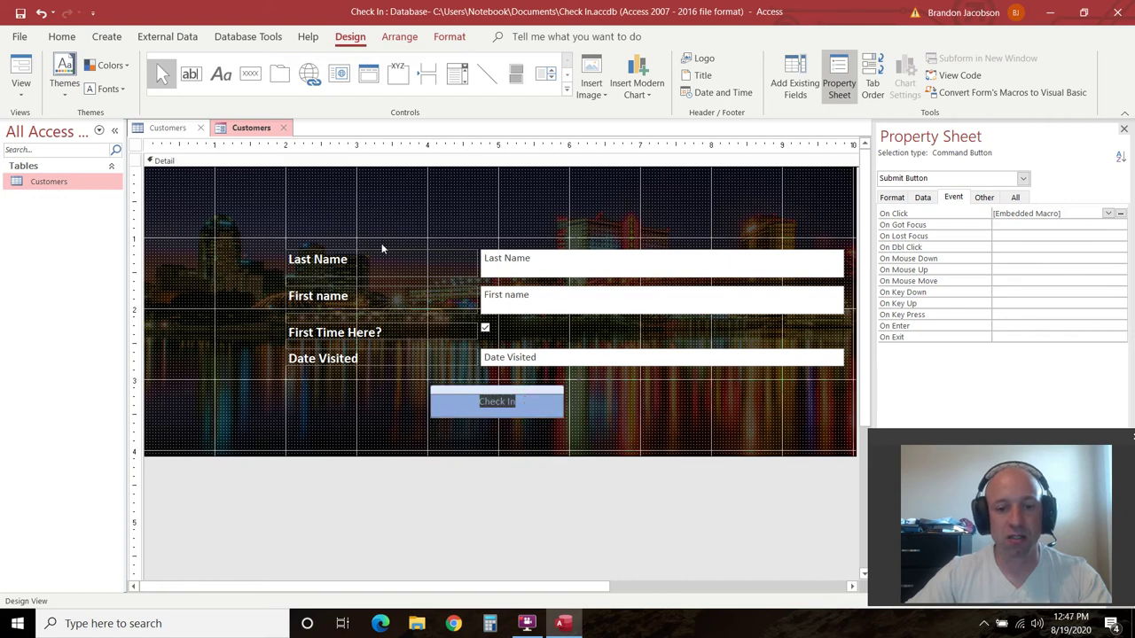
Give the button caption a light font colour at size 18
click(62, 37)
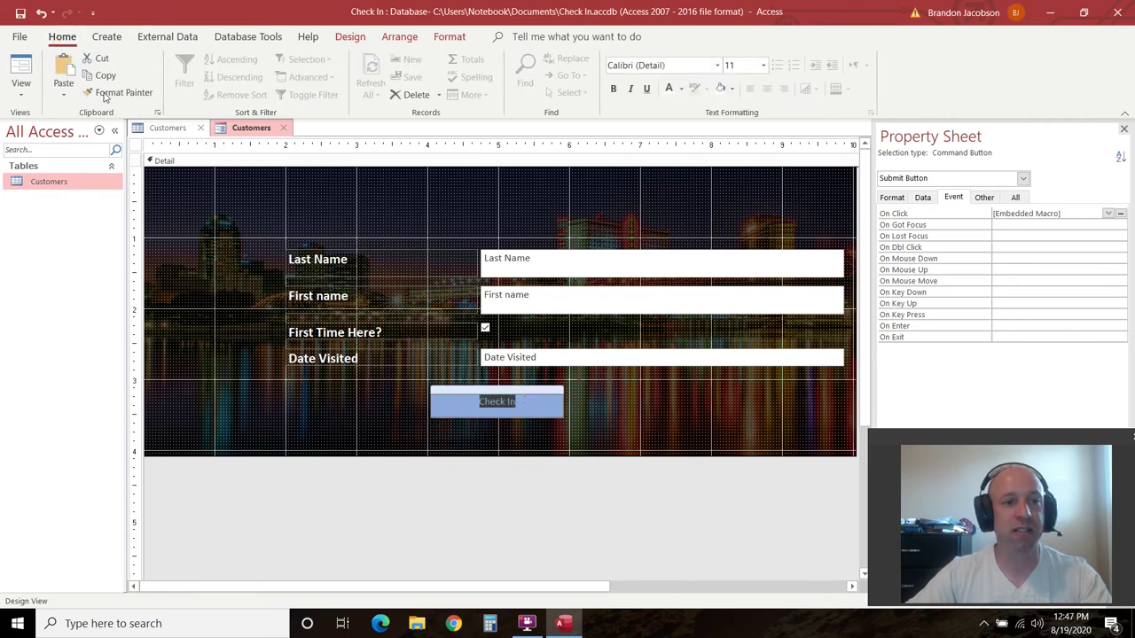
click(670, 89)
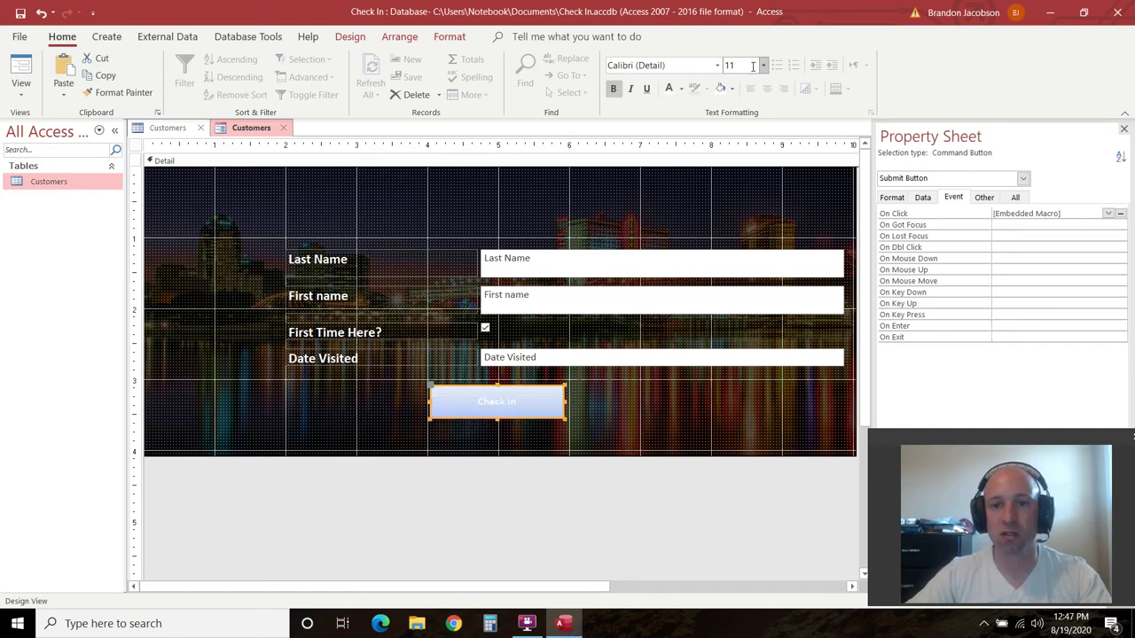
click(763, 66)
click(739, 213)
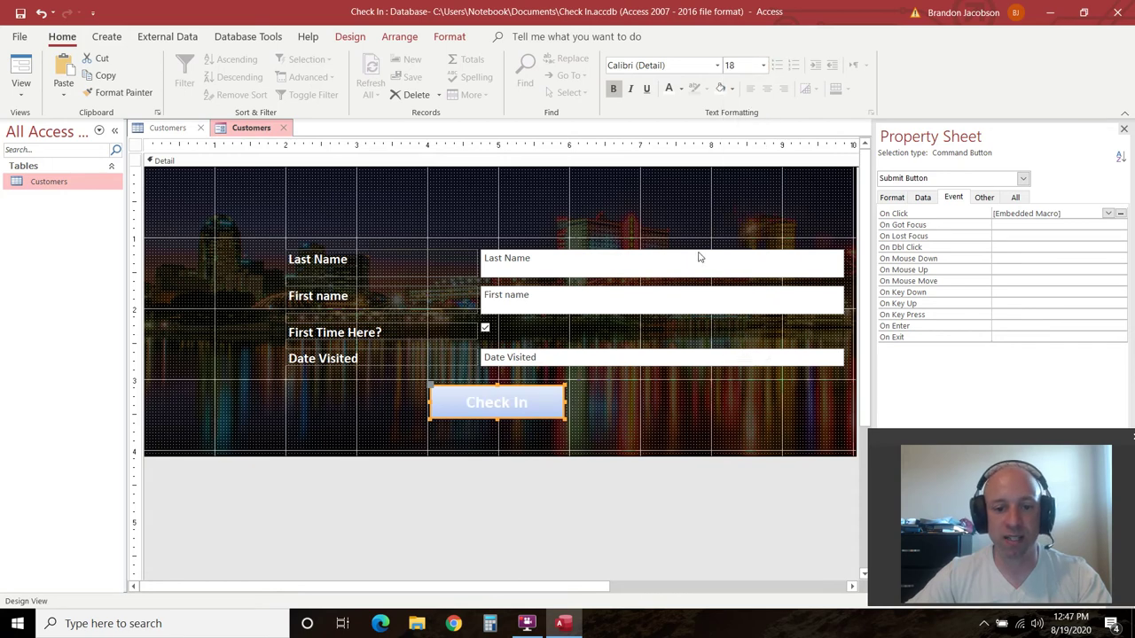
click(539, 496)
click(545, 395)
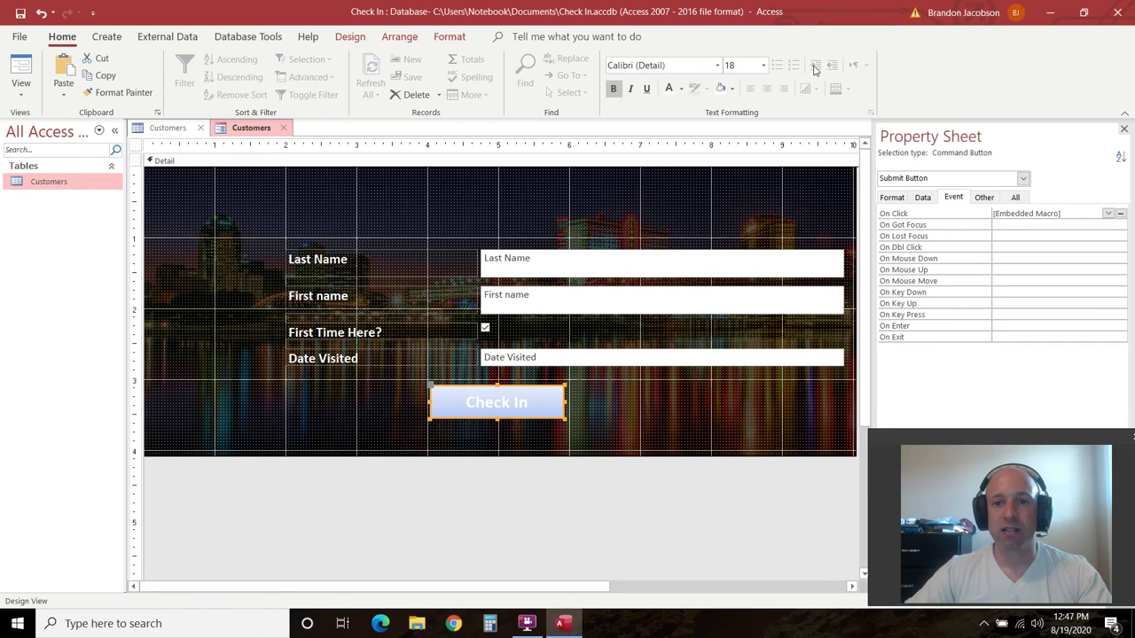
Fill the Check In button with a grey background colour
click(732, 88)
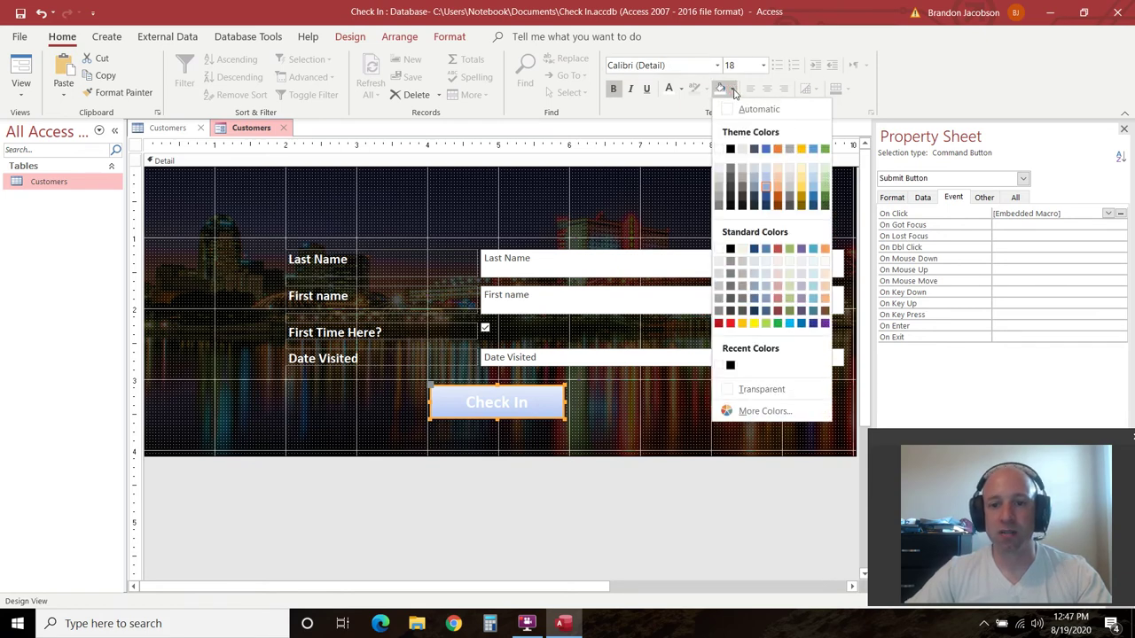
click(723, 199)
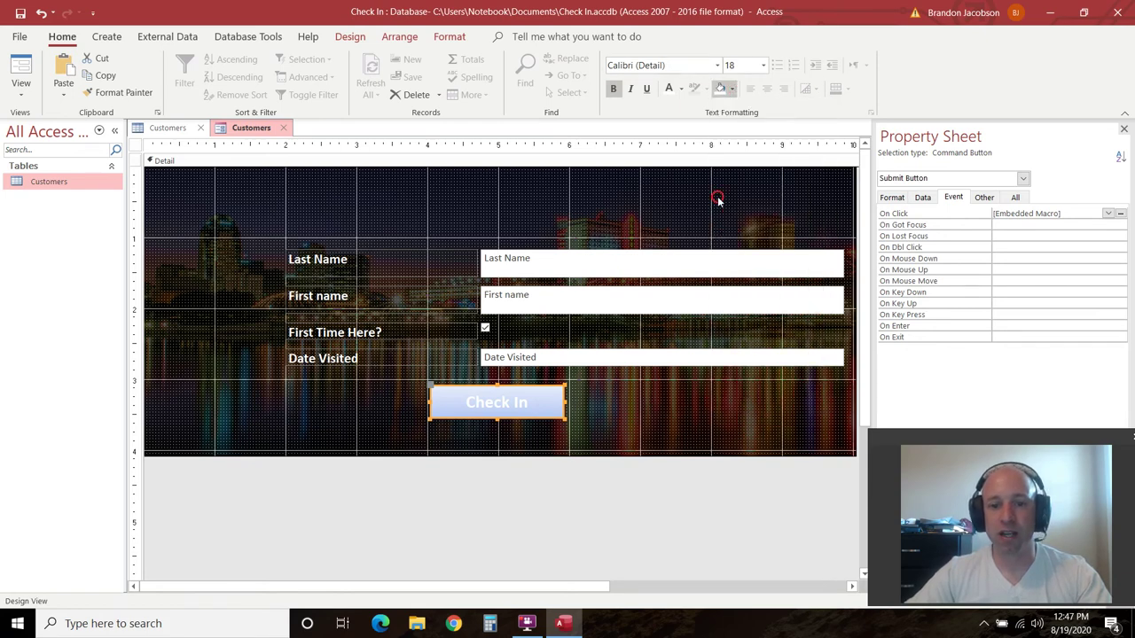
click(589, 513)
Set the button's Shape Outline to a theme colour
right_click(548, 400)
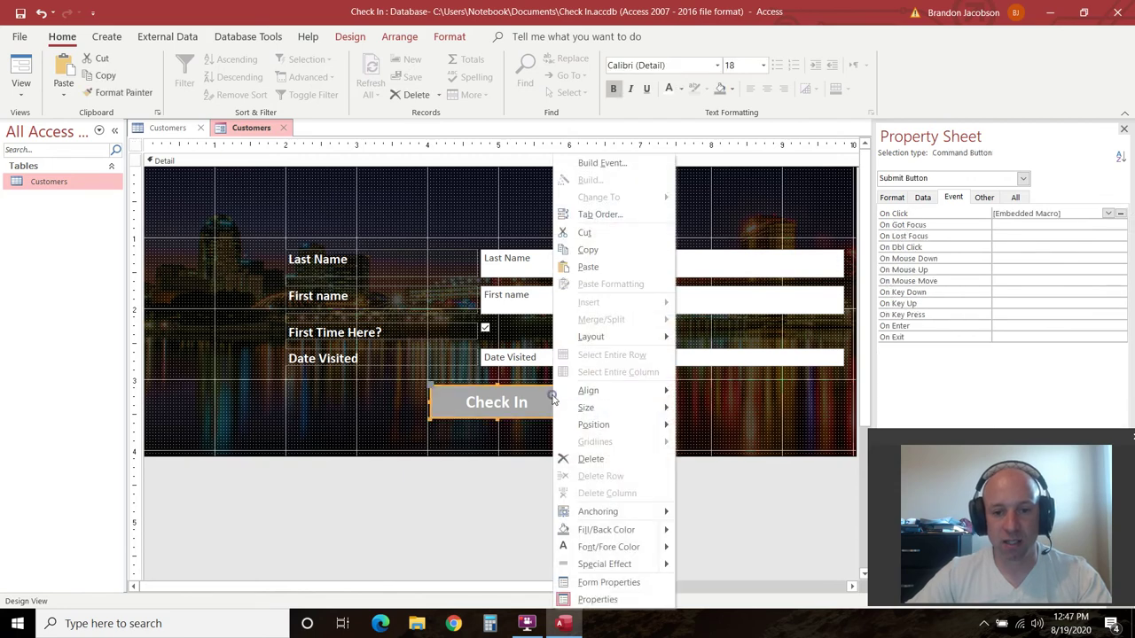
click(541, 399)
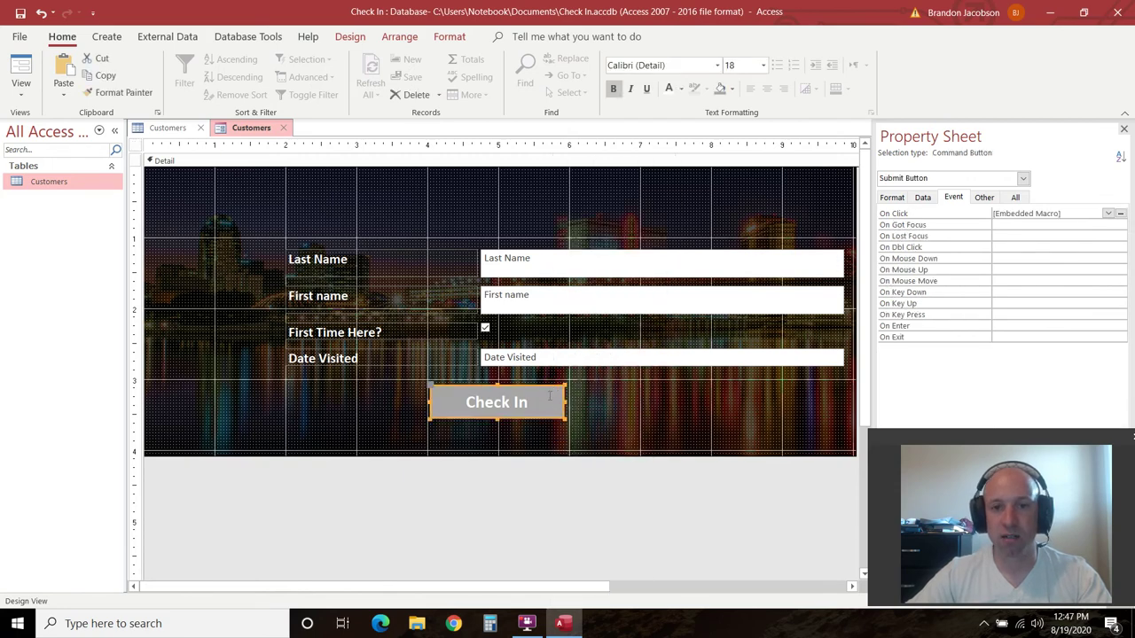
click(449, 37)
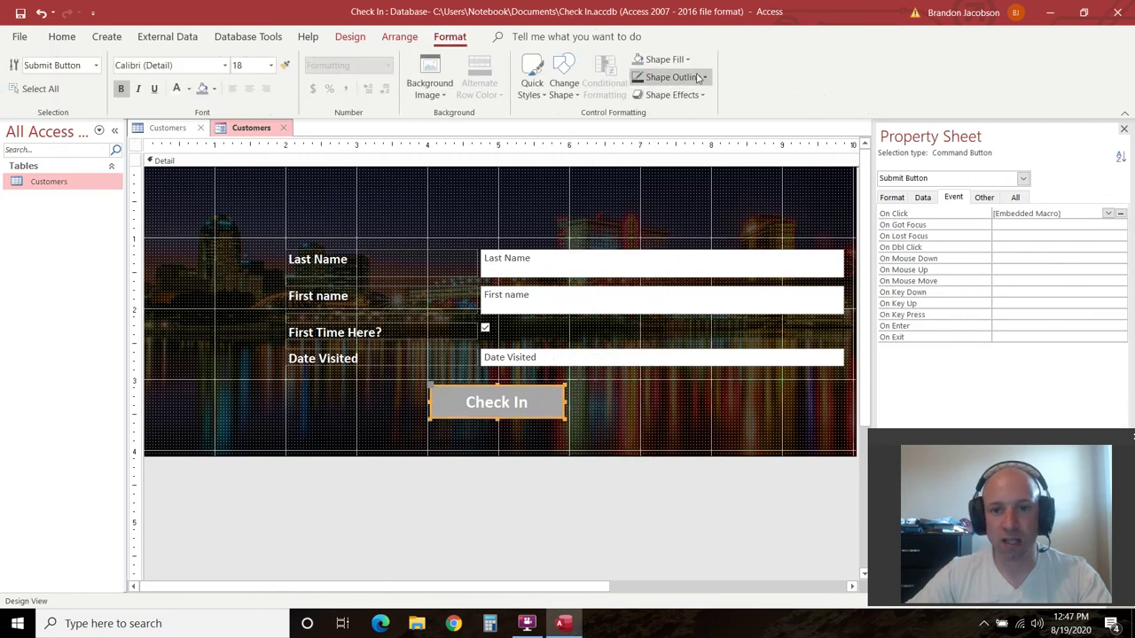
click(707, 78)
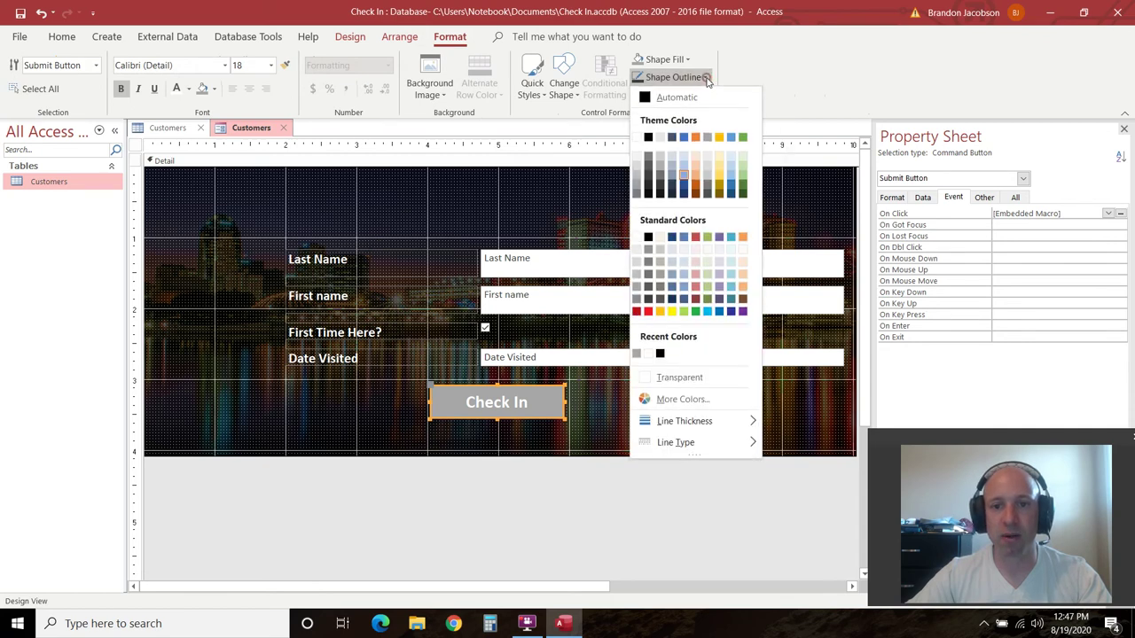
click(647, 135)
Preview the form in Form View, then return to Design View
click(585, 470)
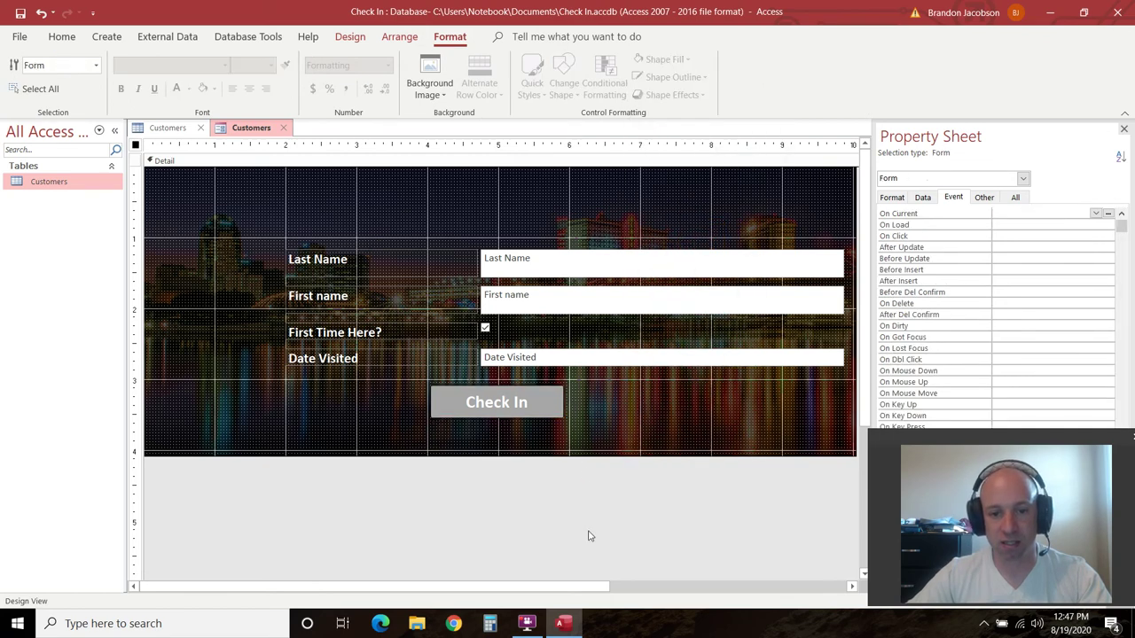
click(539, 404)
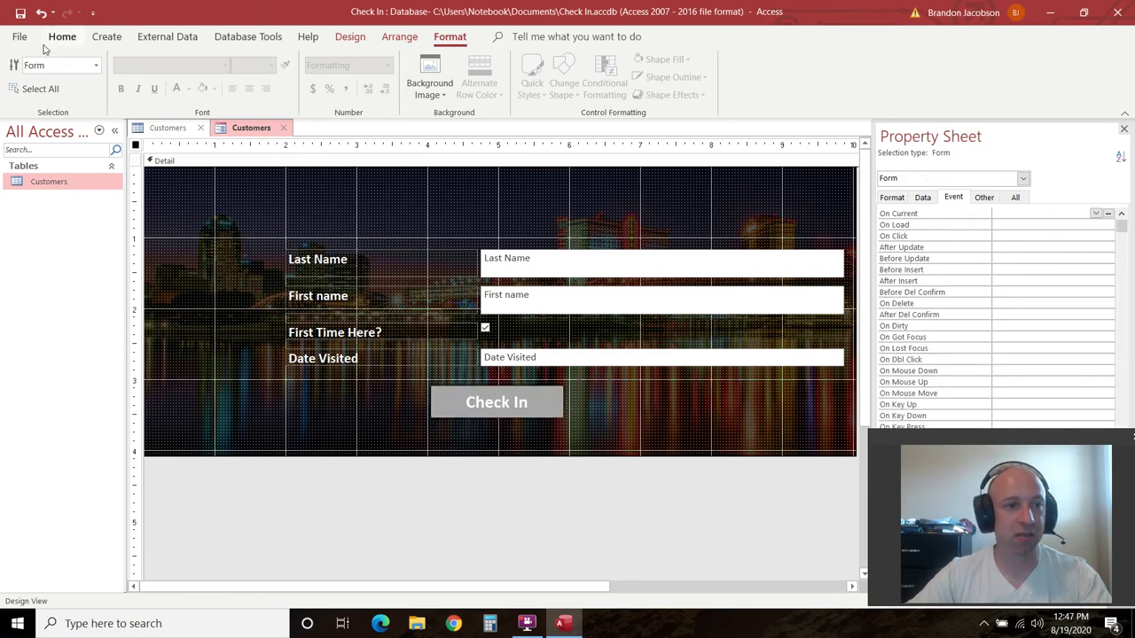
click(344, 36)
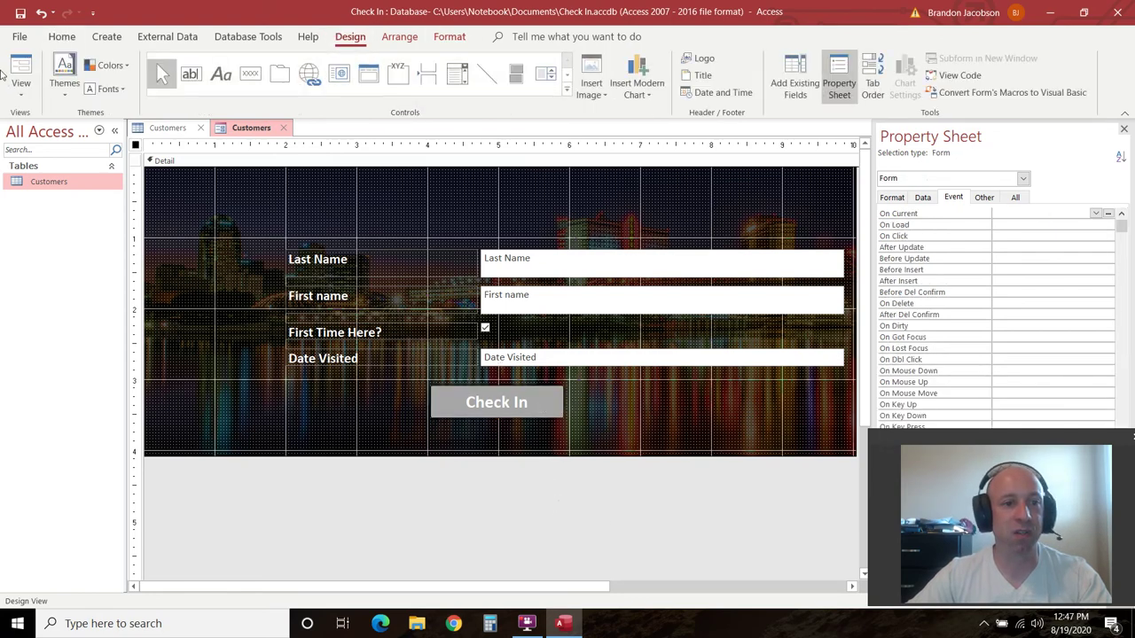
click(21, 87)
click(45, 120)
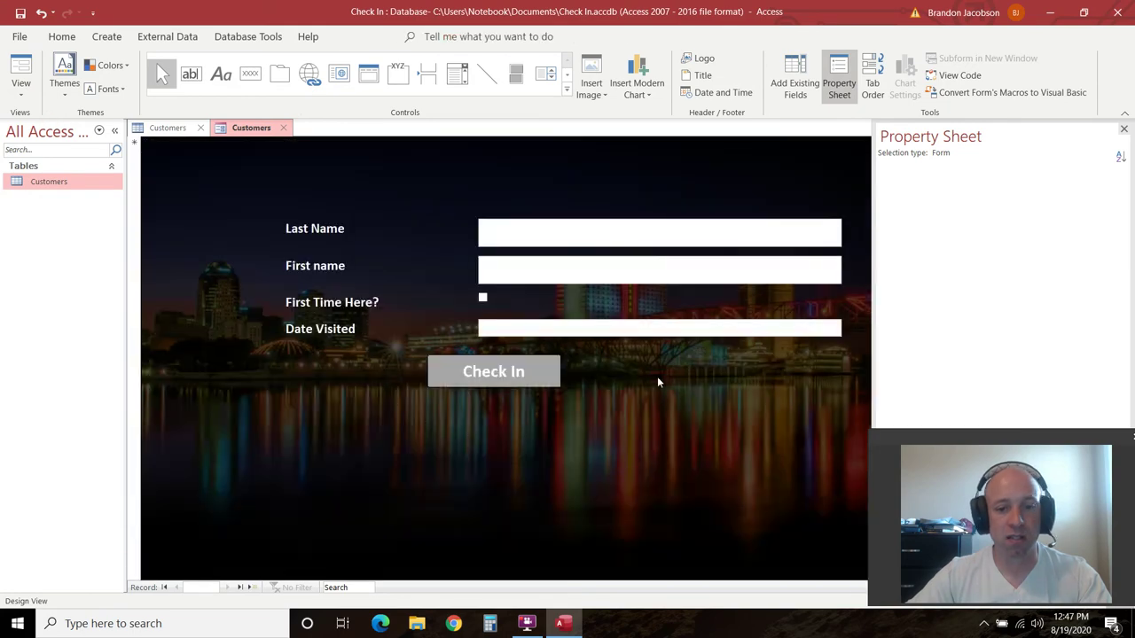
click(20, 87)
click(54, 195)
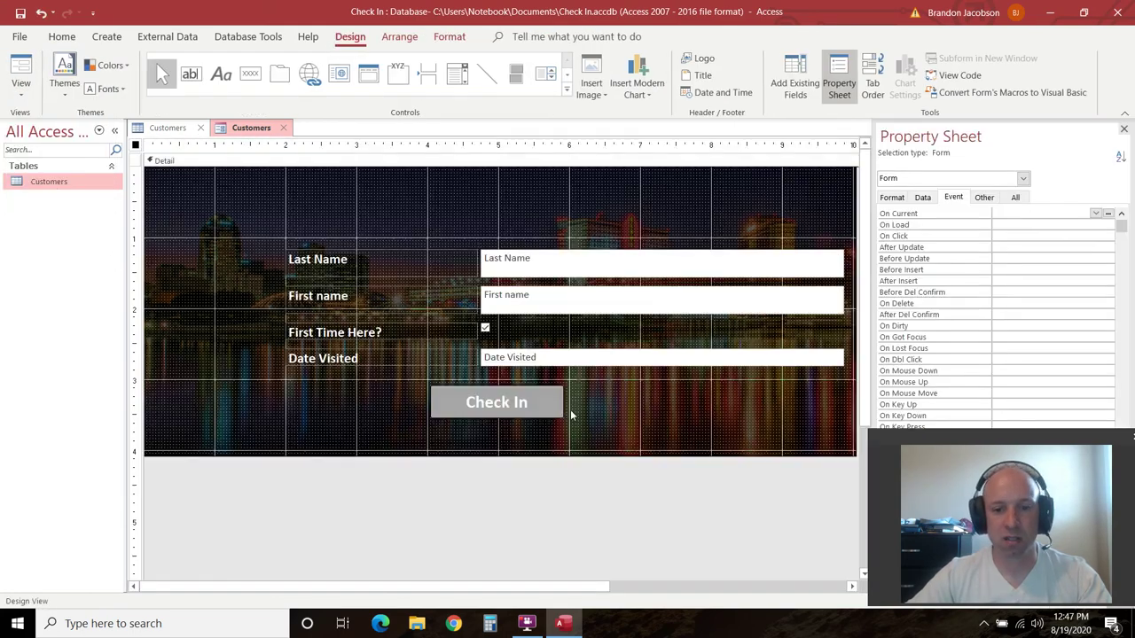
Move the Check In button right under Date Visited and preview it in Form View
click(550, 406)
click(723, 413)
drag(722, 413, 723, 413)
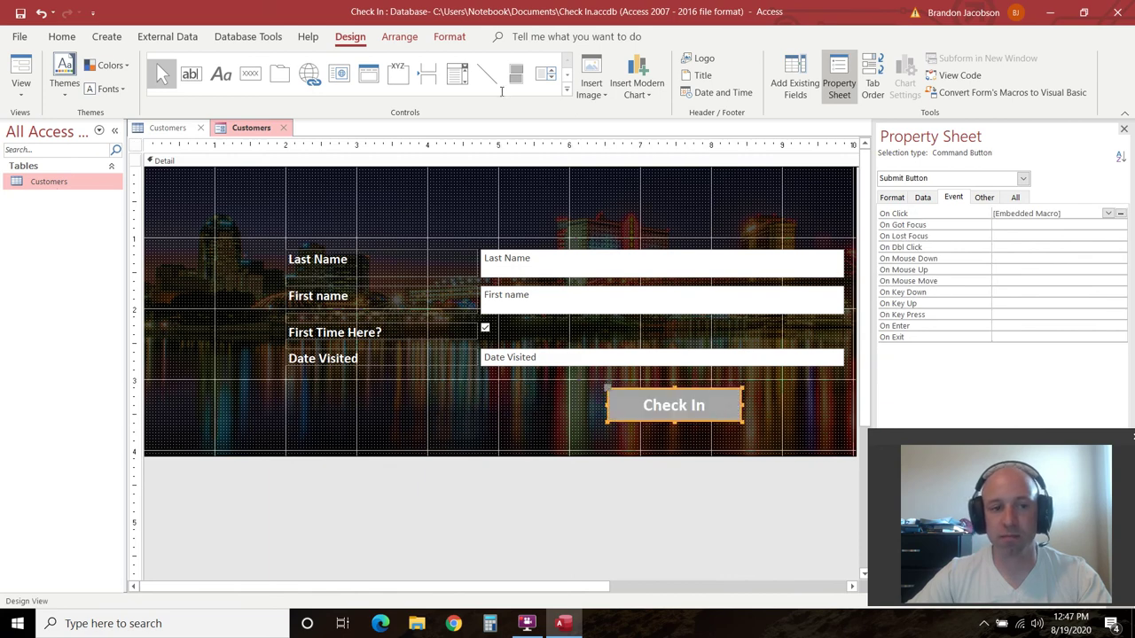
click(20, 87)
click(37, 123)
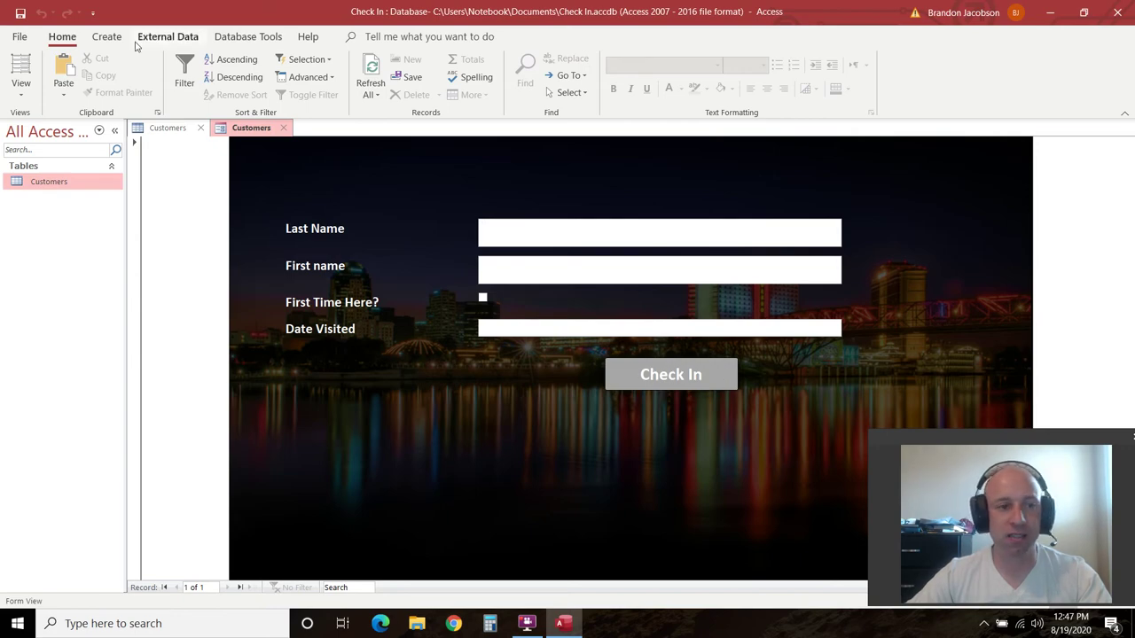
click(23, 88)
click(39, 192)
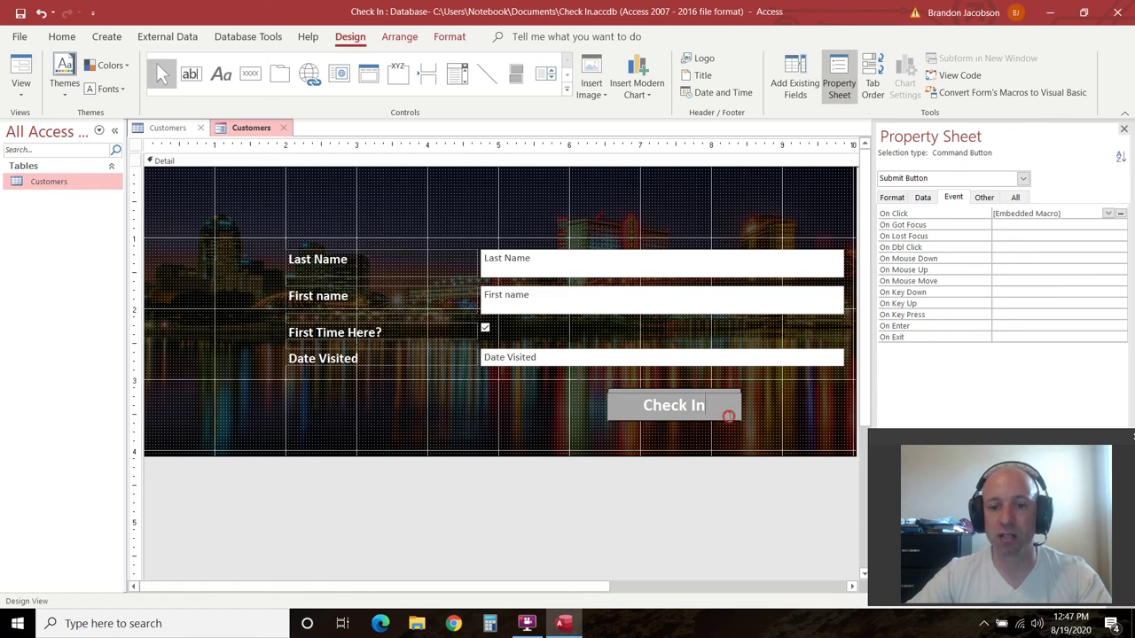
Apply the first Bevel shape effect preset to the Check In button
click(730, 506)
click(728, 411)
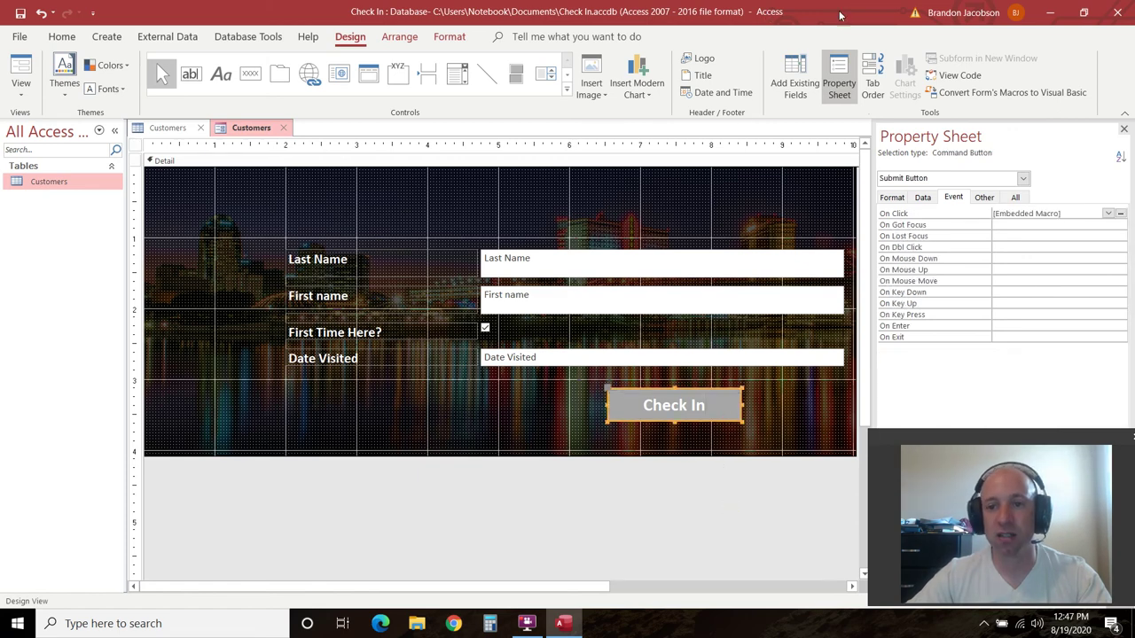
click(449, 37)
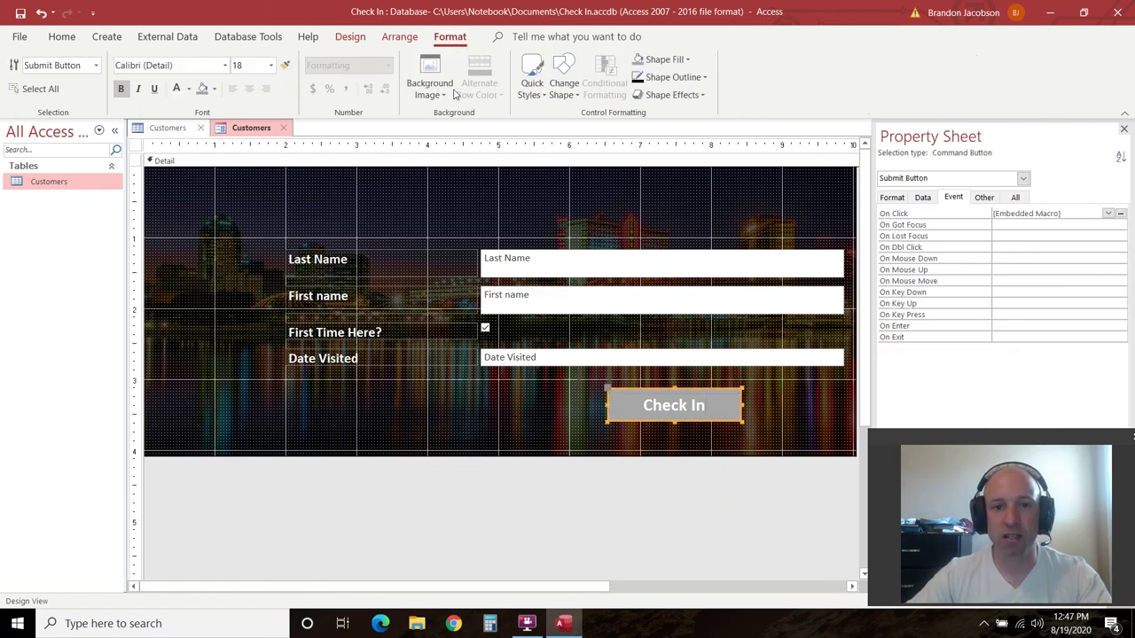
click(702, 95)
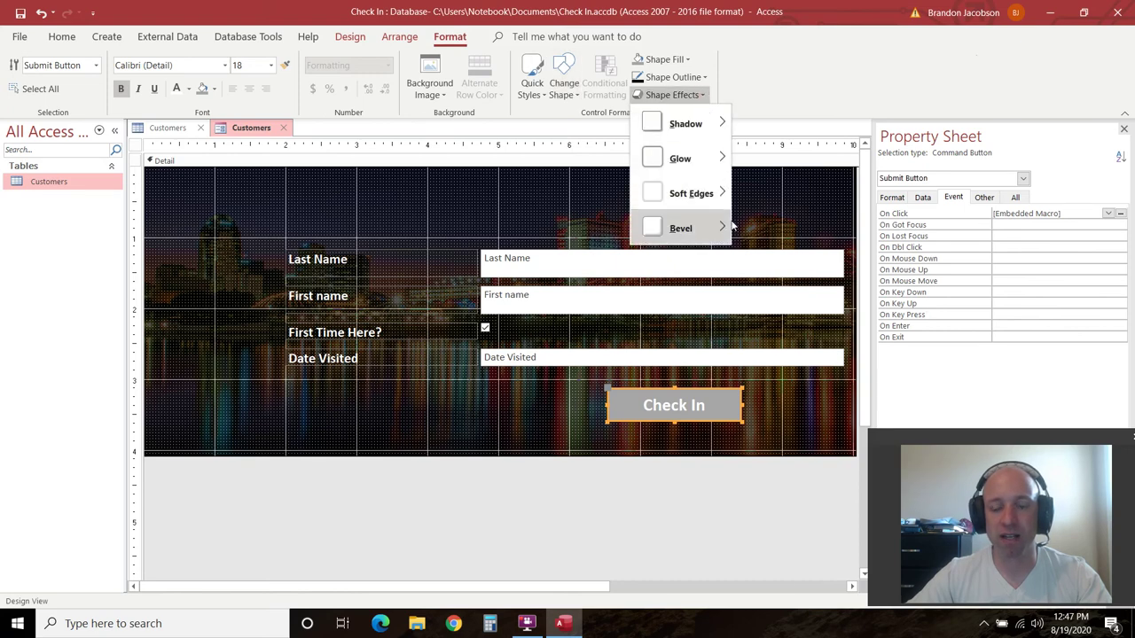
mouse_move(723, 233)
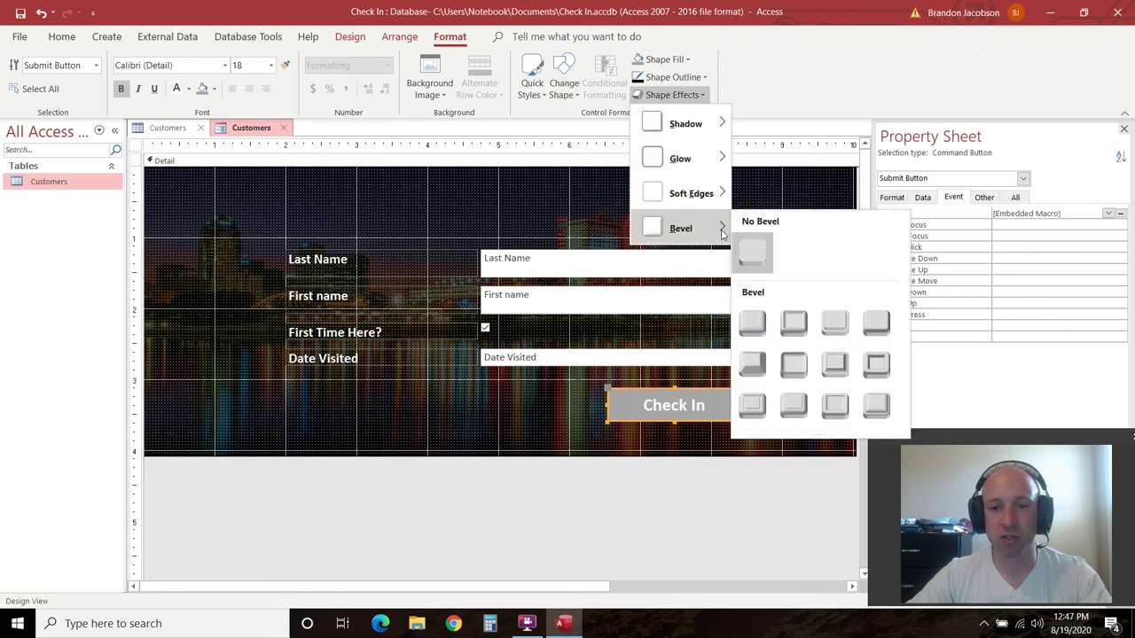
click(751, 325)
click(667, 514)
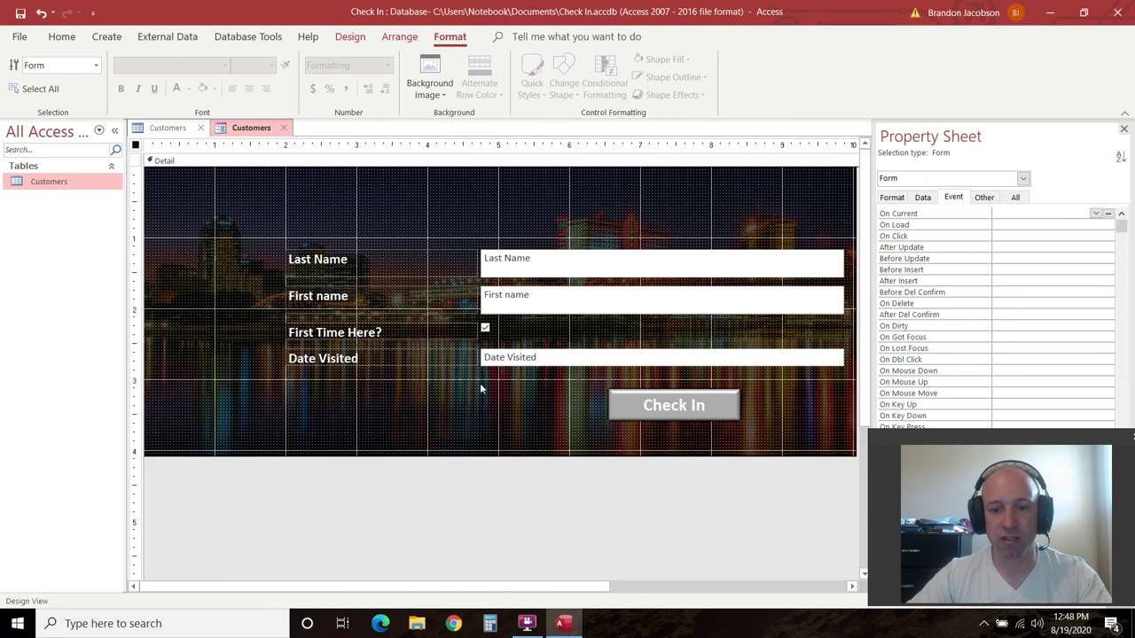
Switch the finished form to Form View
click(444, 383)
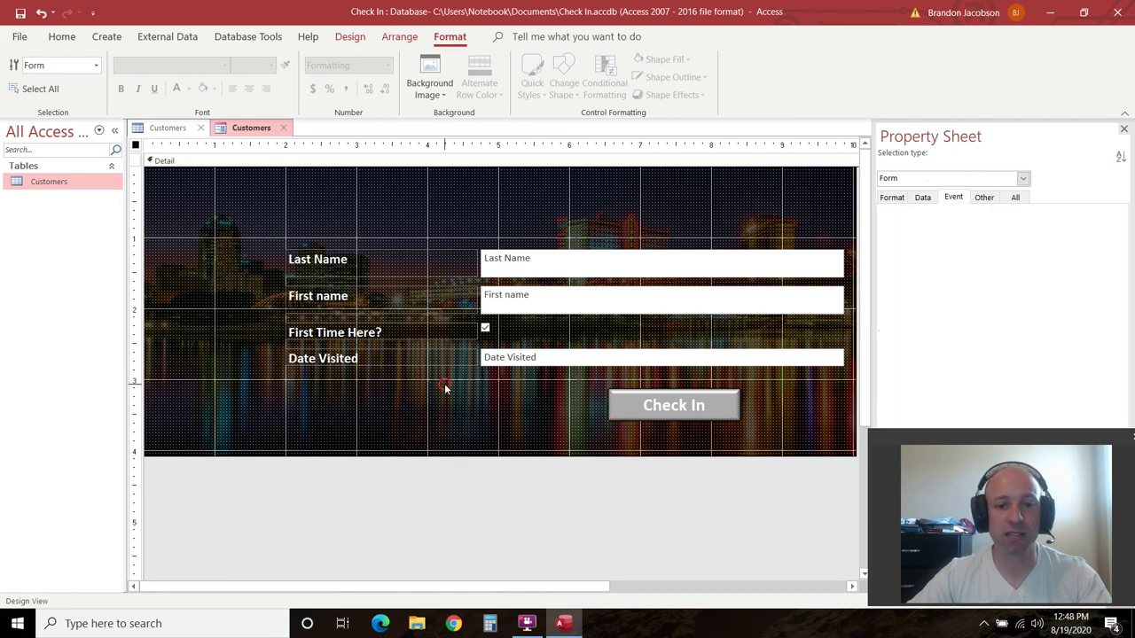
click(337, 37)
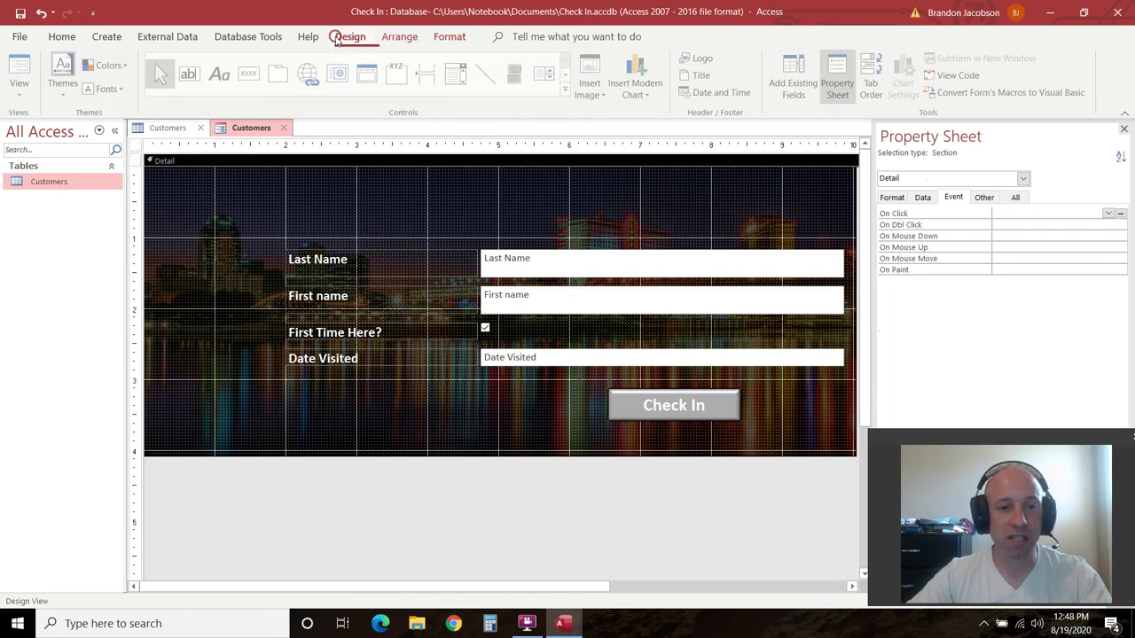
click(21, 87)
click(30, 115)
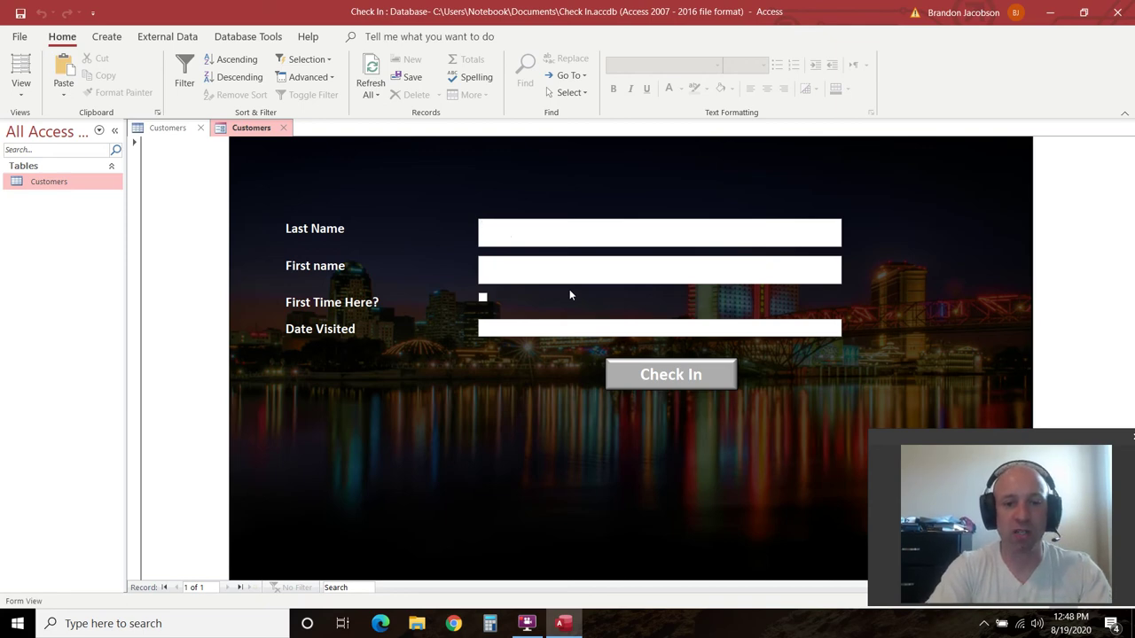
Enter a test last name and first name in the form fields
key(Tab)
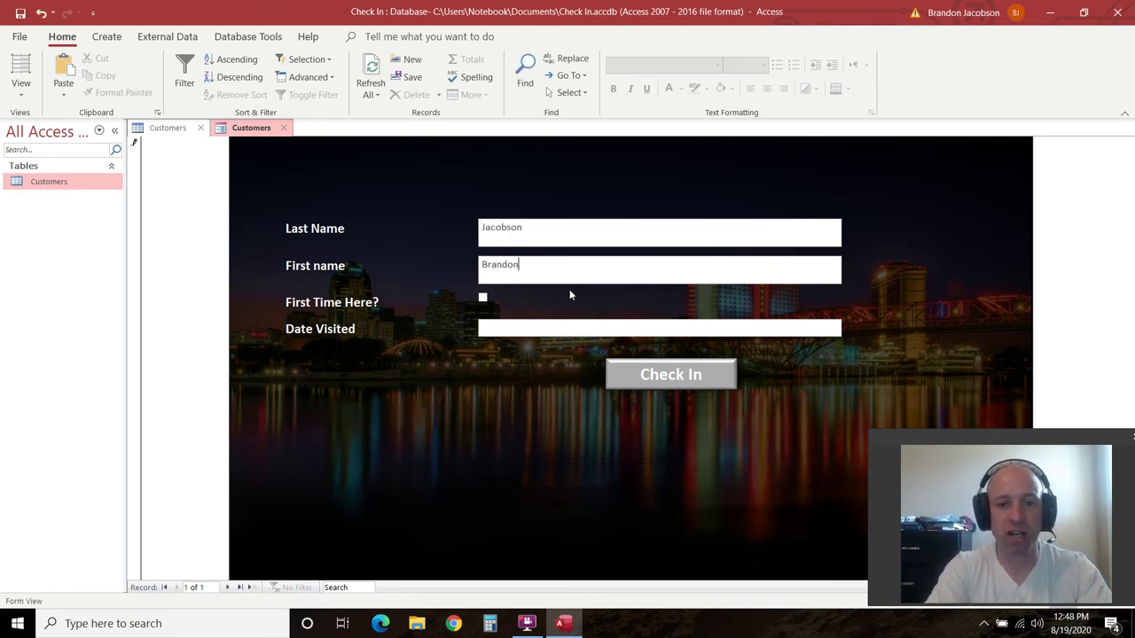
key(Tab)
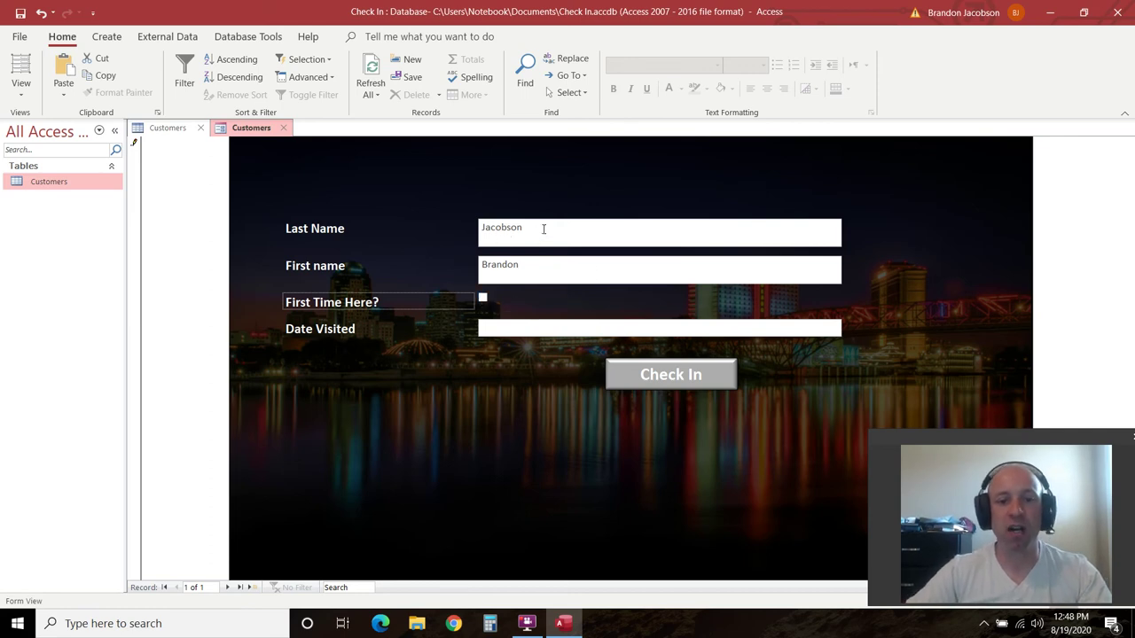
Clear the test names and save the form as 'Check In'
double_click(543, 229)
key(Delete)
double_click(545, 266)
key(Delete)
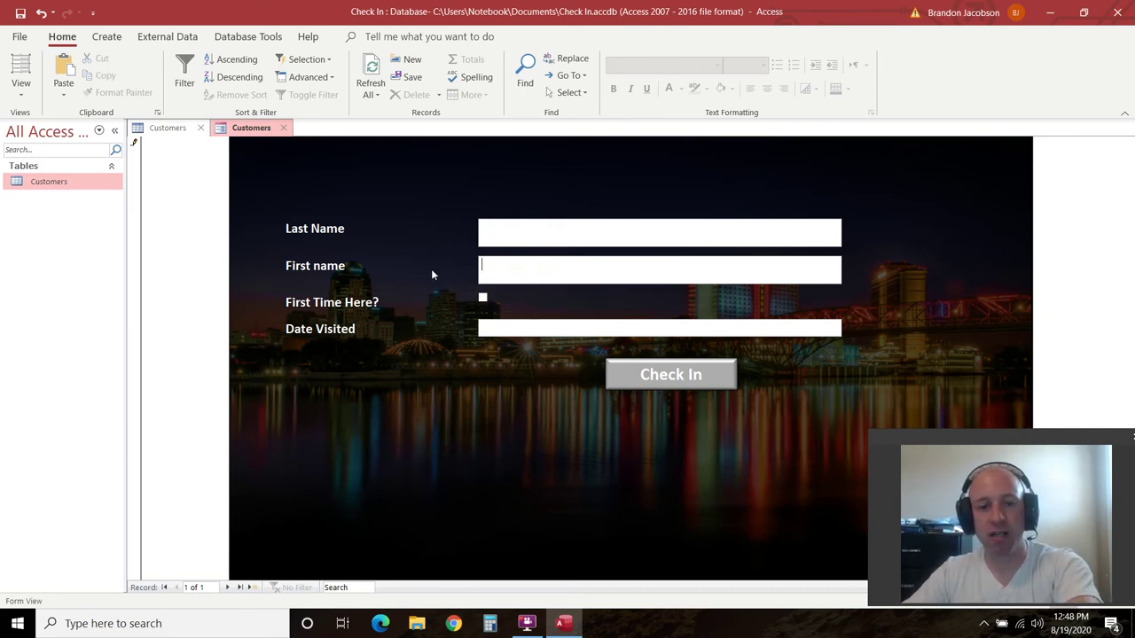
click(19, 14)
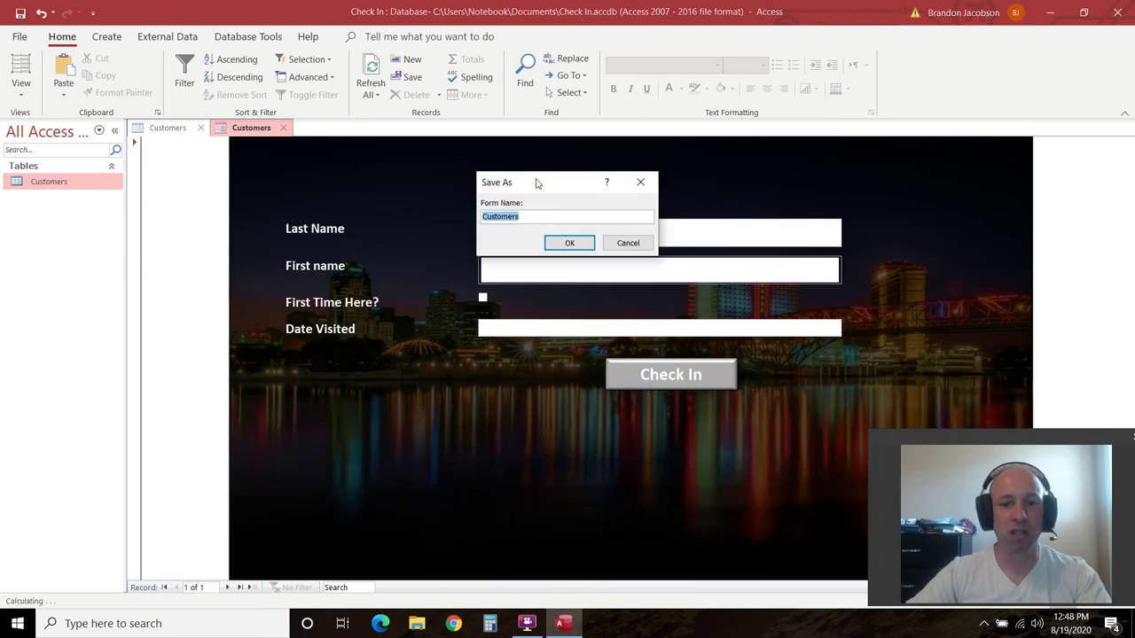
text(Check)
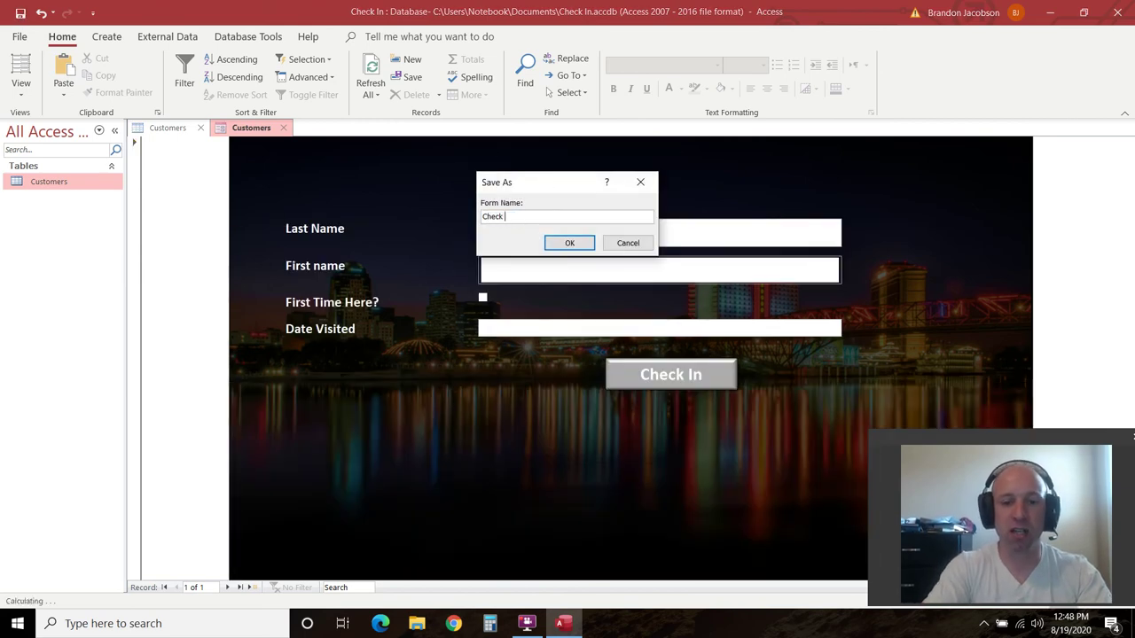
text( In)
click(569, 243)
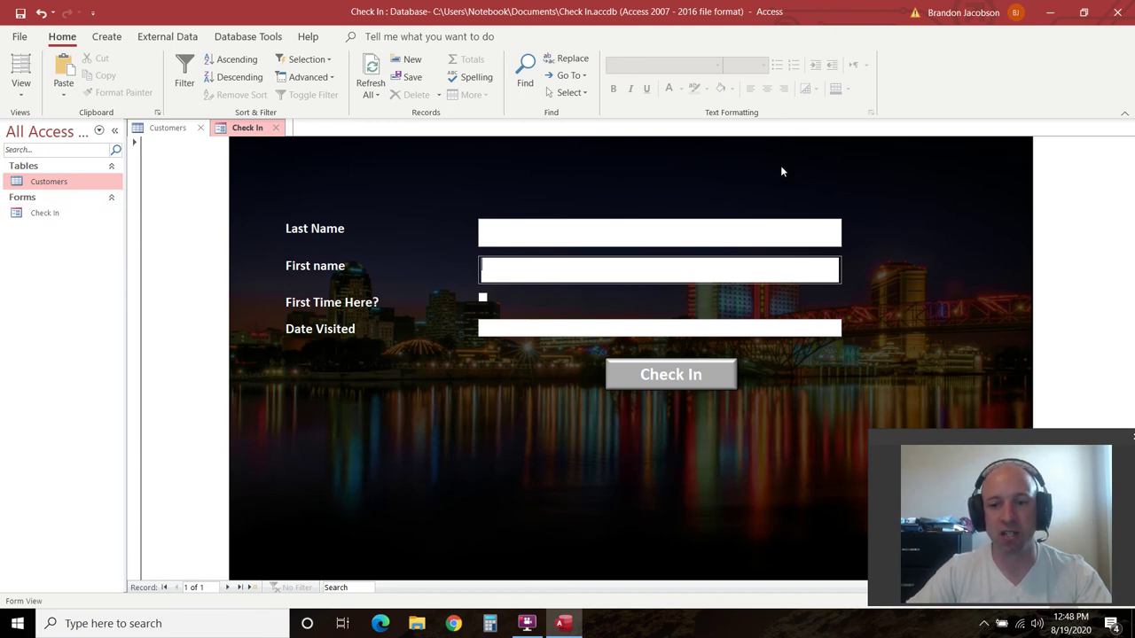
Check in a first-time customer with visit date 8/19/2020
click(23, 214)
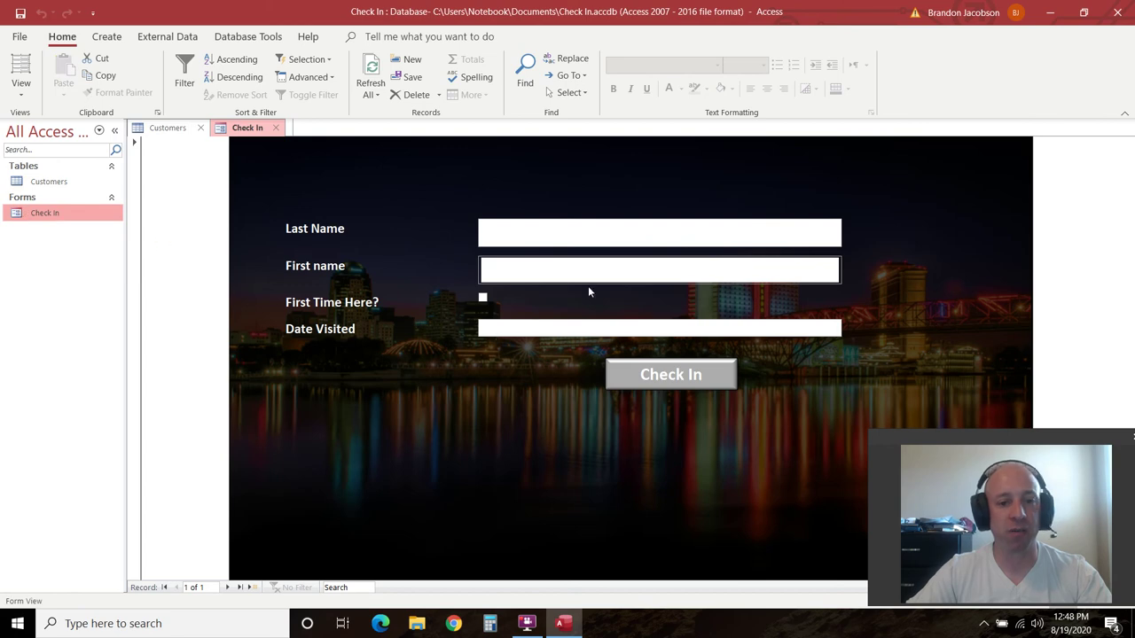
click(519, 229)
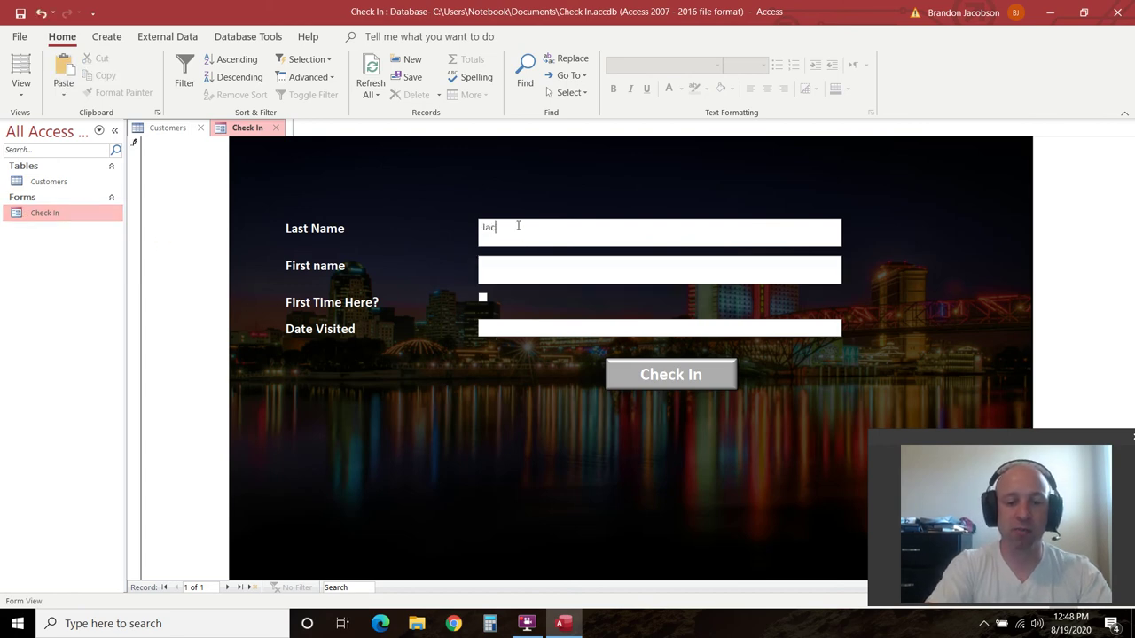
key(Tab)
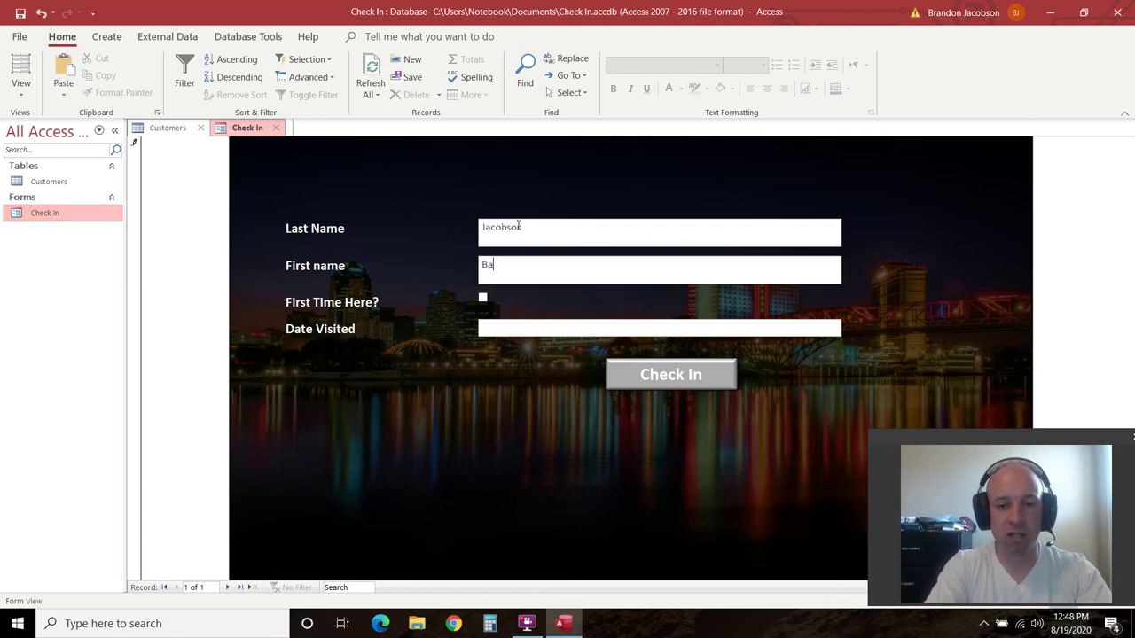
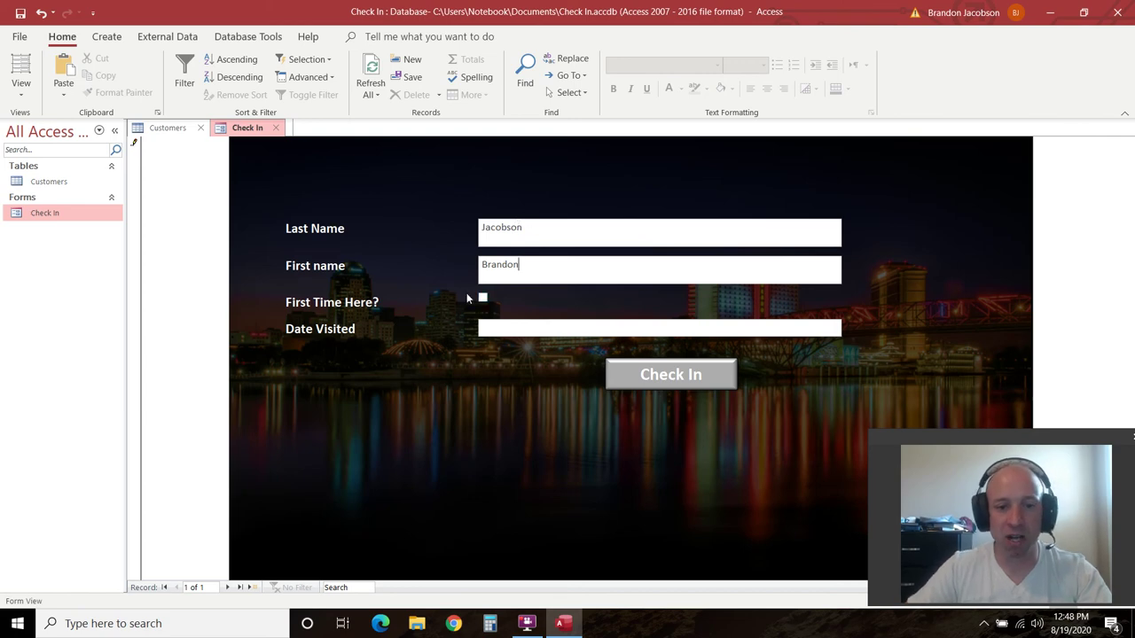
click(485, 298)
click(503, 328)
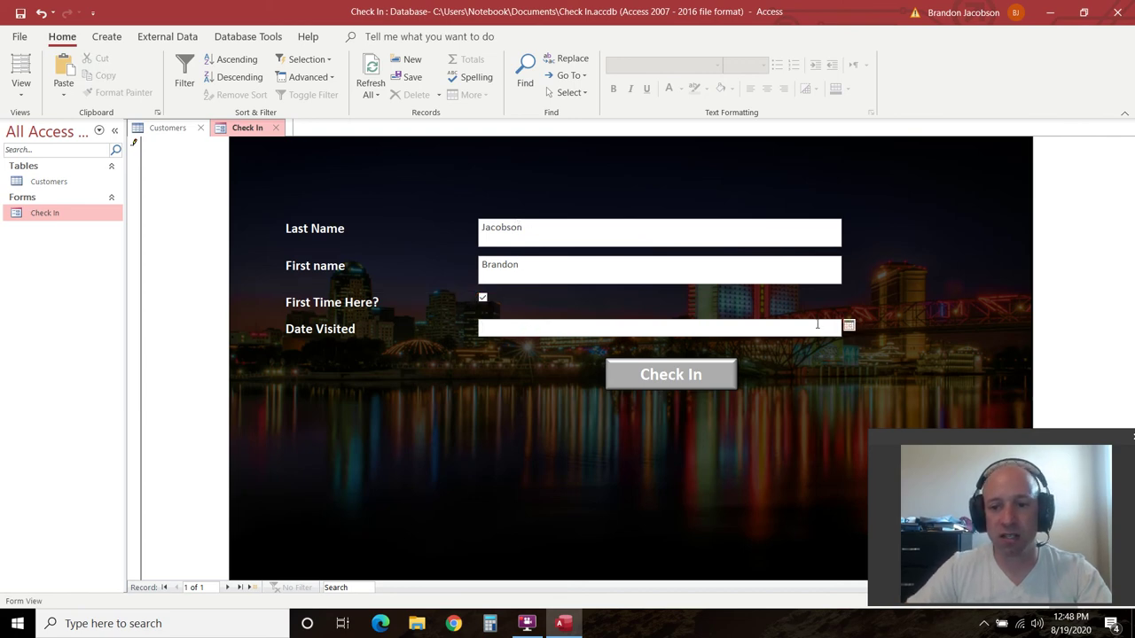
click(849, 324)
click(794, 405)
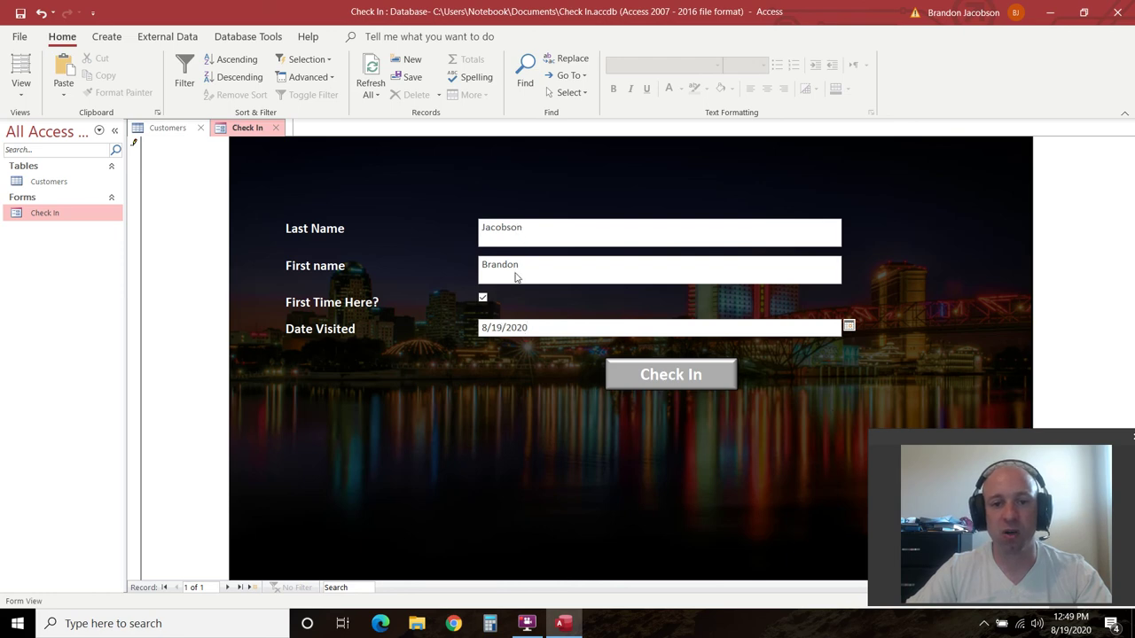
click(669, 372)
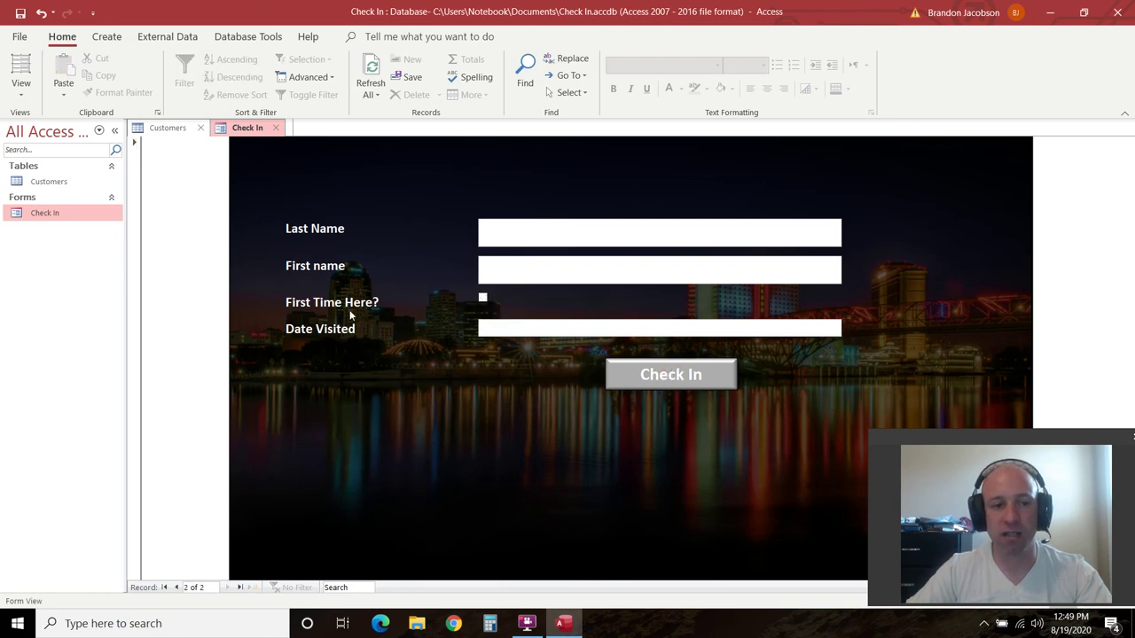
Move to a new blank record and open the Customers table to verify the entry
click(177, 588)
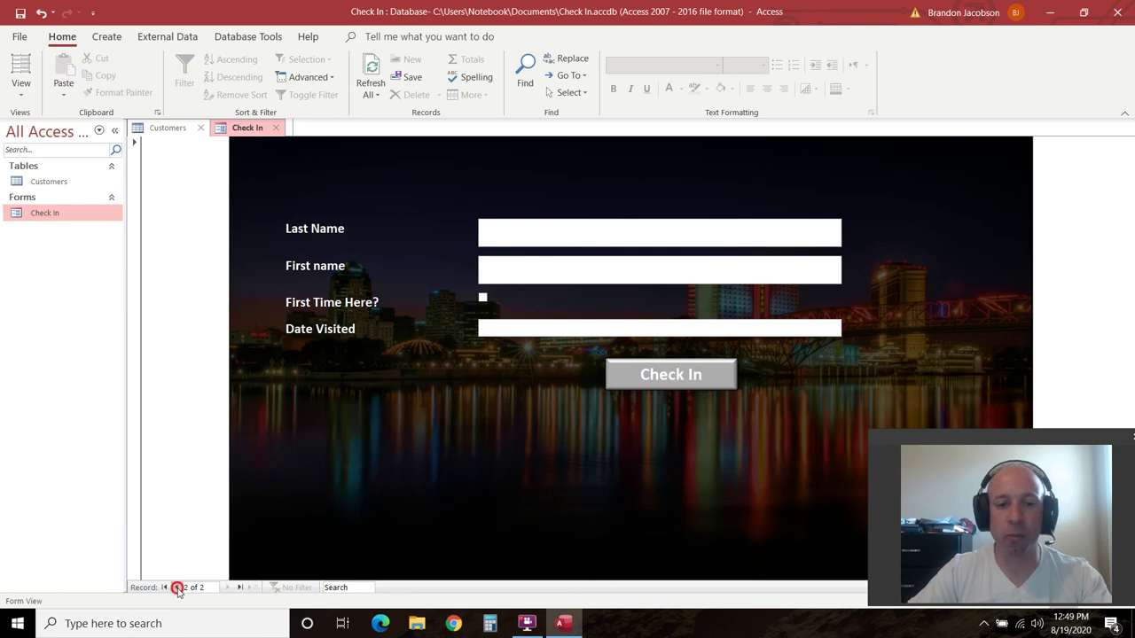
click(249, 589)
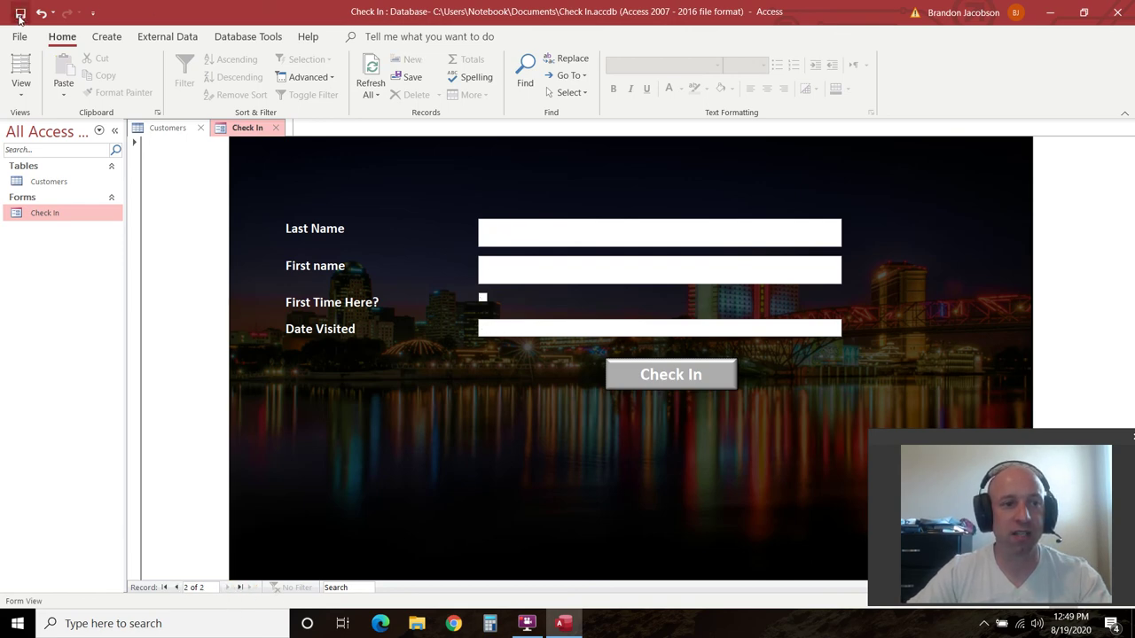
double_click(46, 182)
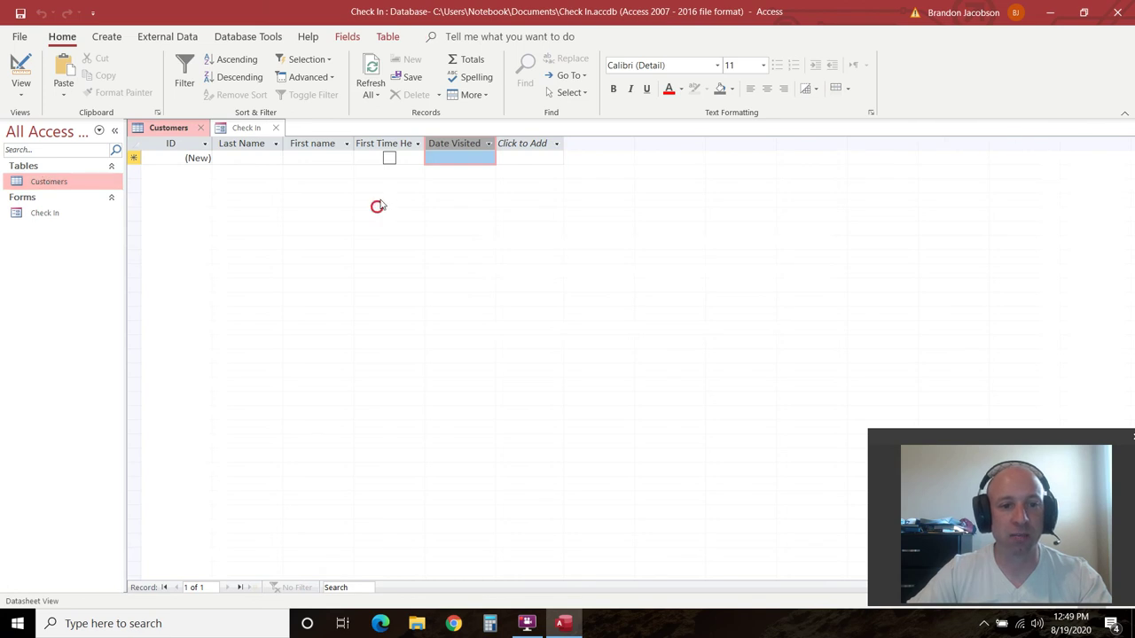
click(203, 128)
double_click(49, 182)
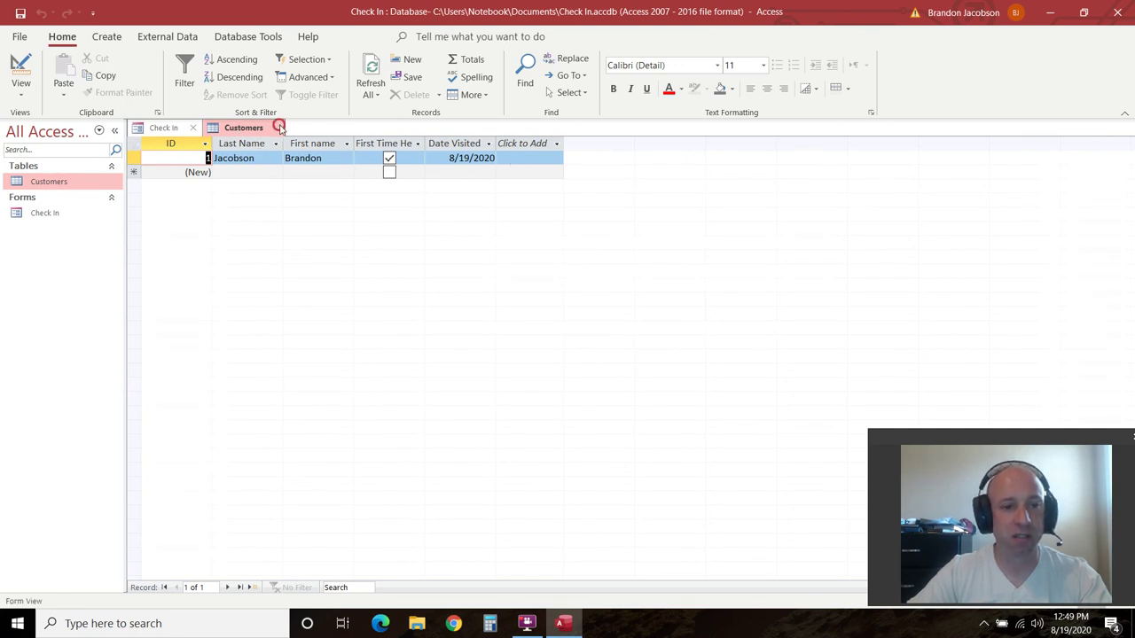
click(275, 128)
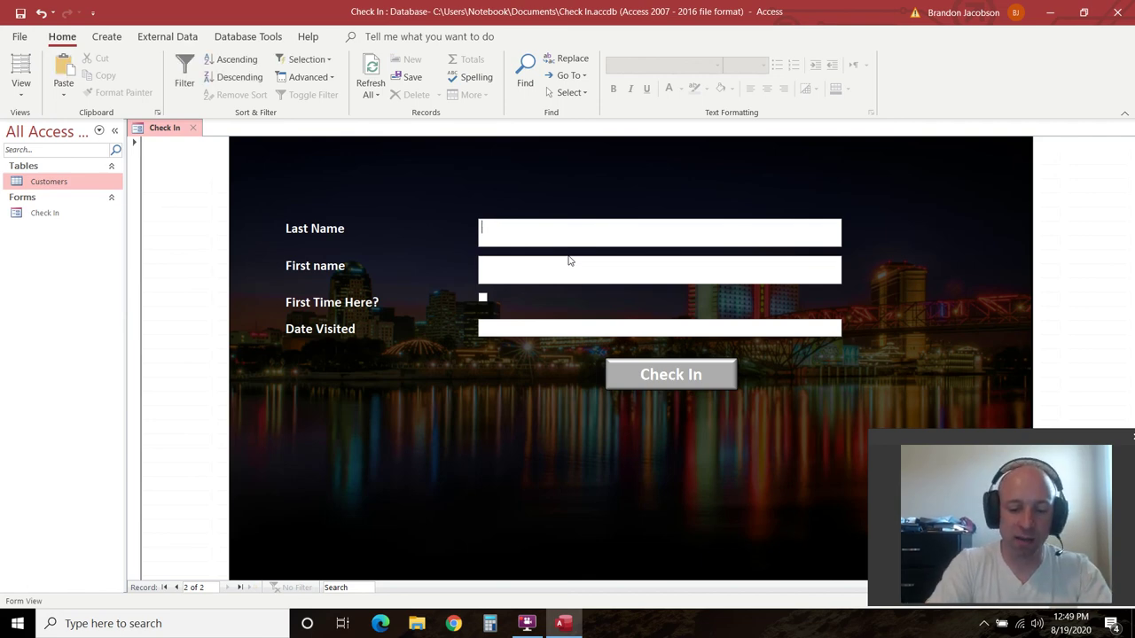
Enter the second customer's names, leaving First Time Here? unchecked, dated 8/18/2020
text(son)
key(Tab)
text(Fa)
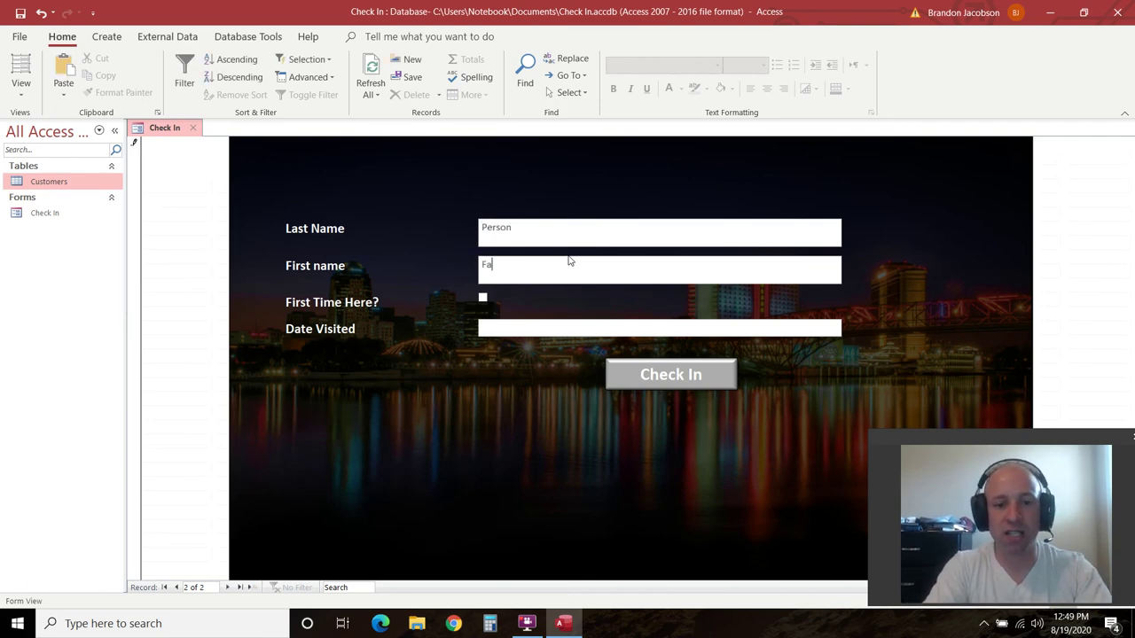
key(Tab)
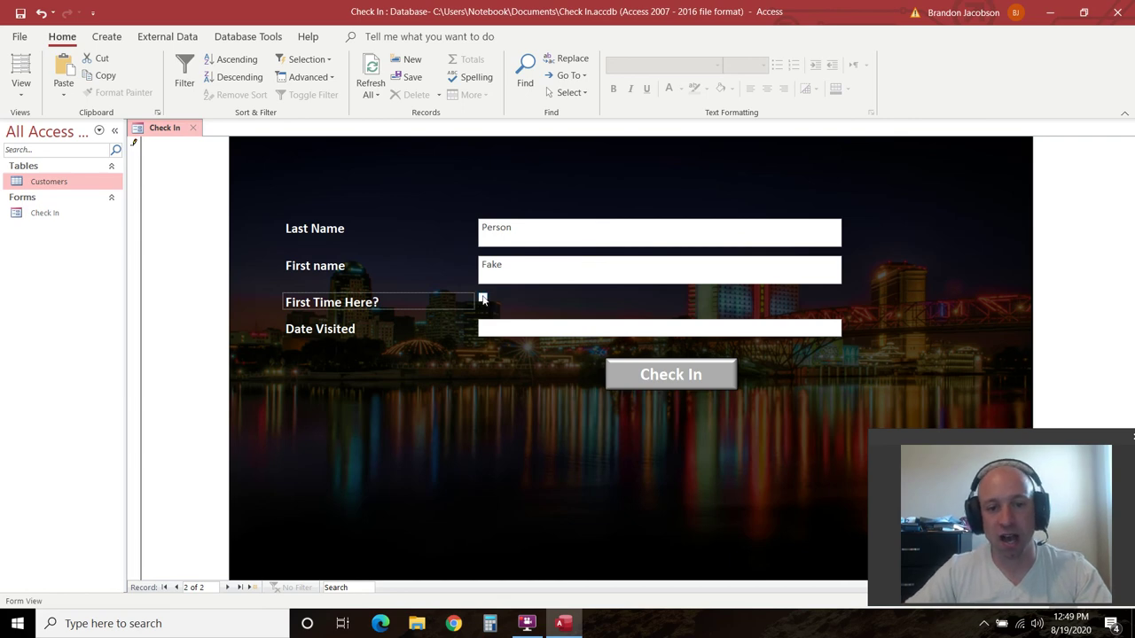
click(498, 333)
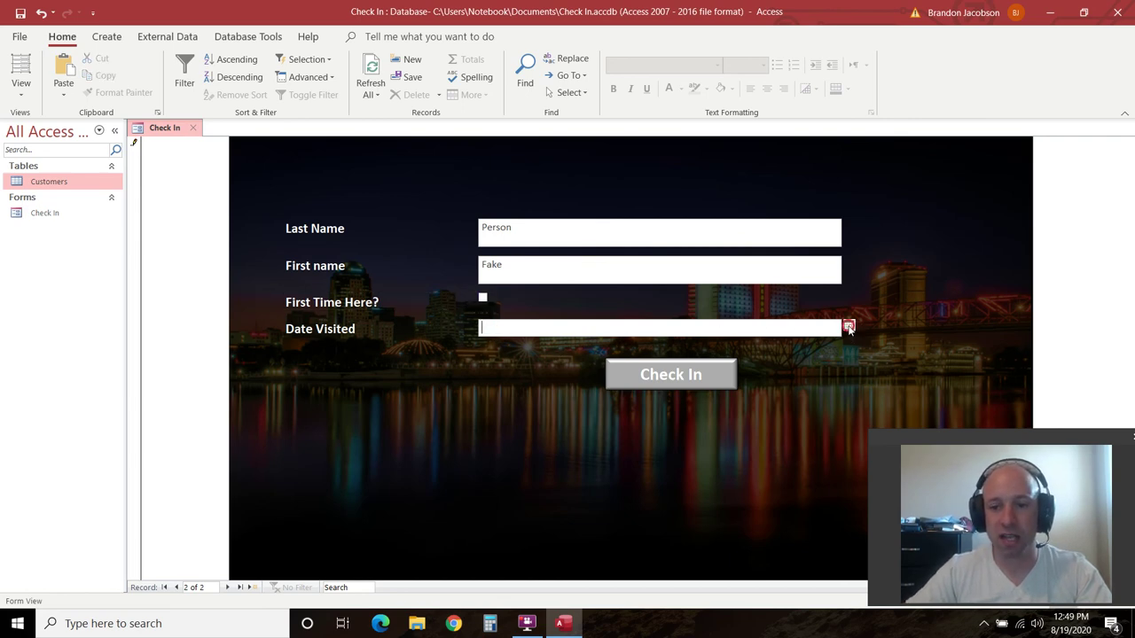
click(849, 328)
click(779, 405)
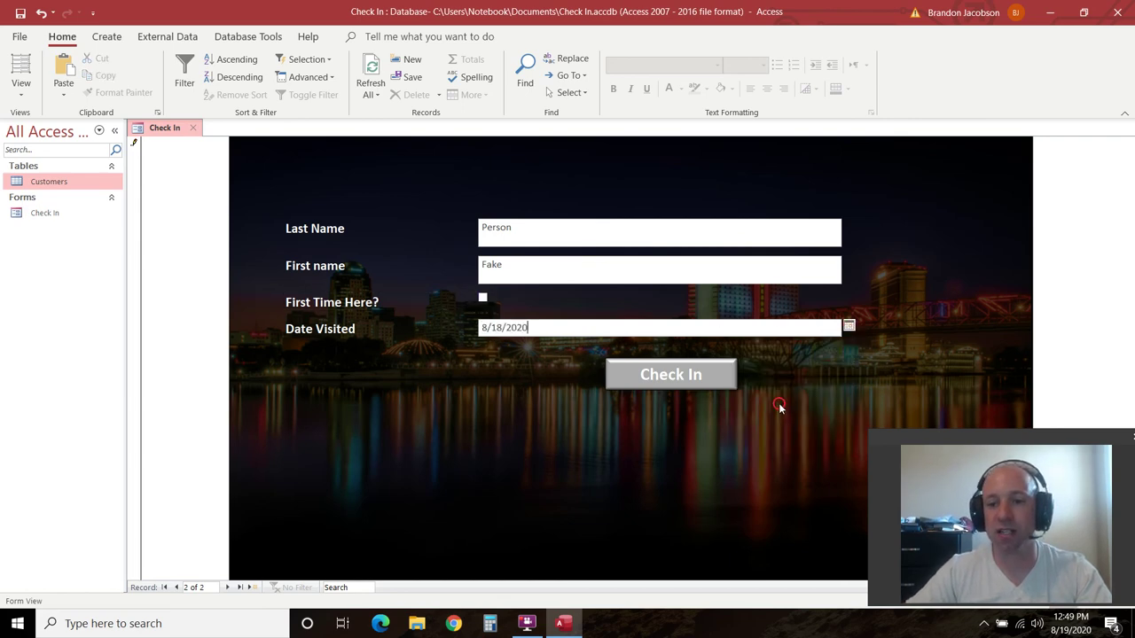
Check in the record, confirm it in the Customers table, then return to the form
click(662, 375)
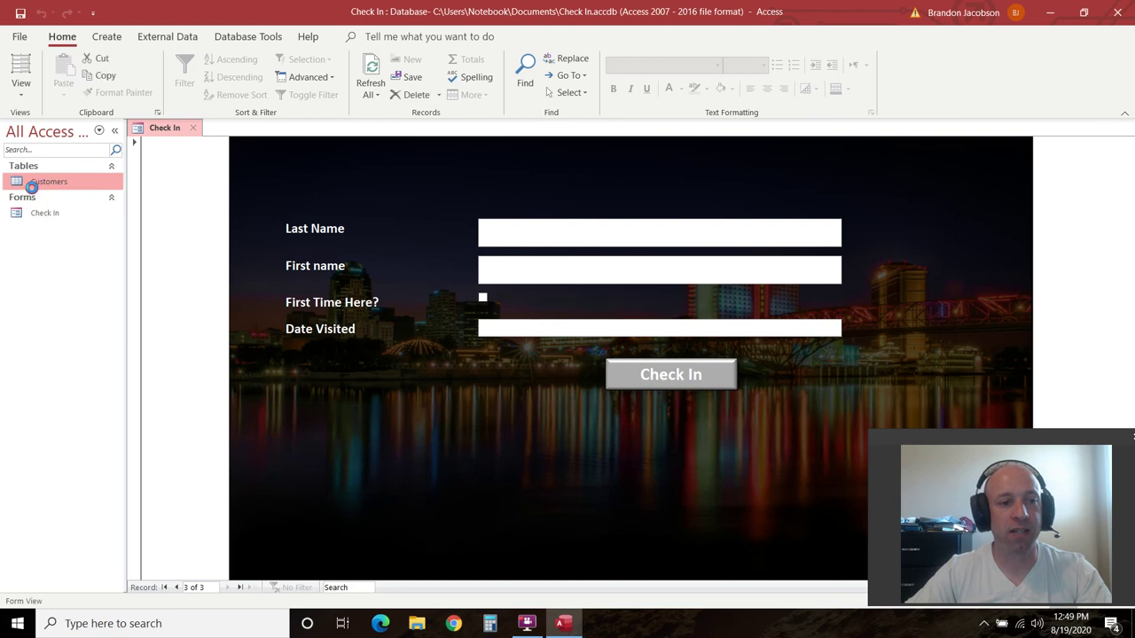
double_click(33, 183)
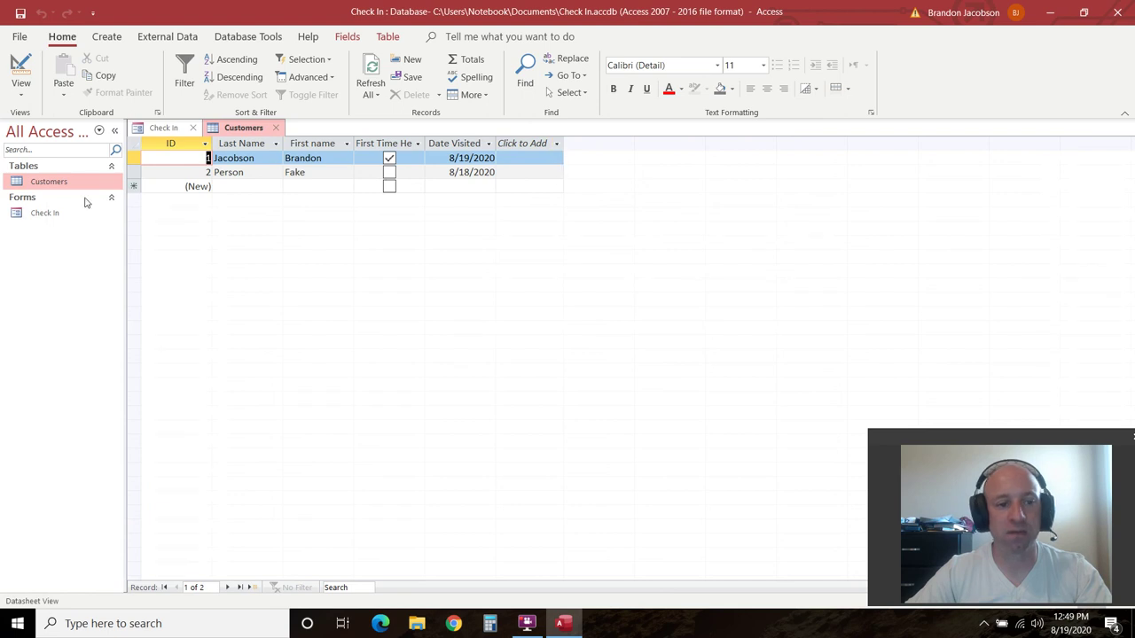
double_click(40, 213)
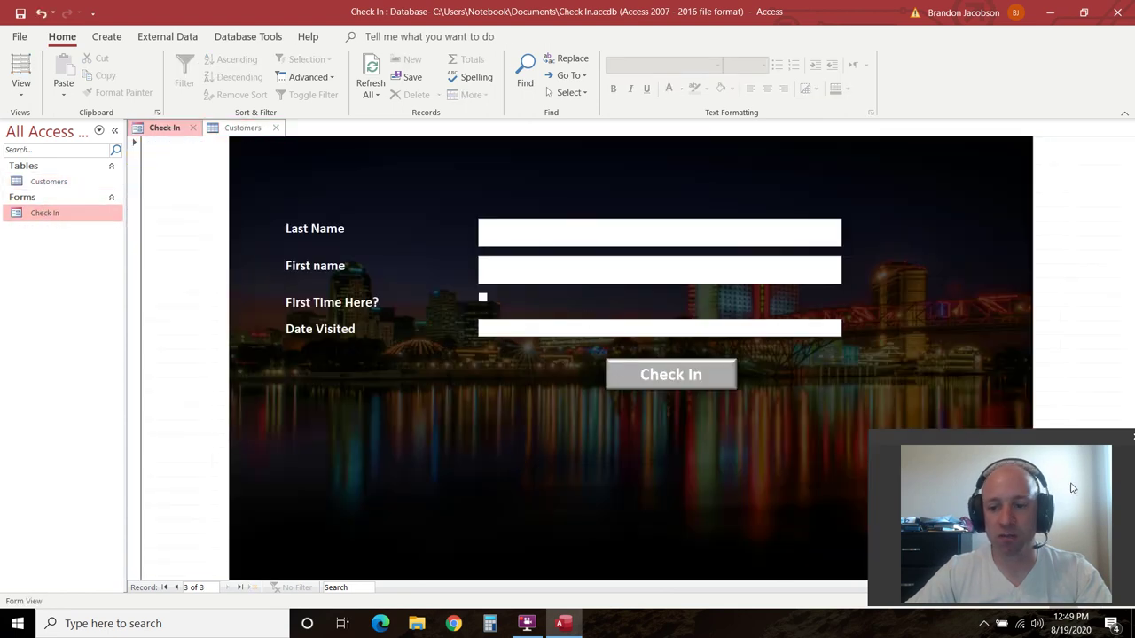
Save, close the Customers and Check In tabs, and select Customers in the navigation pane
mouse_move(883, 438)
mouse_down()
mouse_move(1060, 544)
mouse_move(1041, 503)
mouse_move(771, 443)
mouse_move(877, 436)
mouse_up()
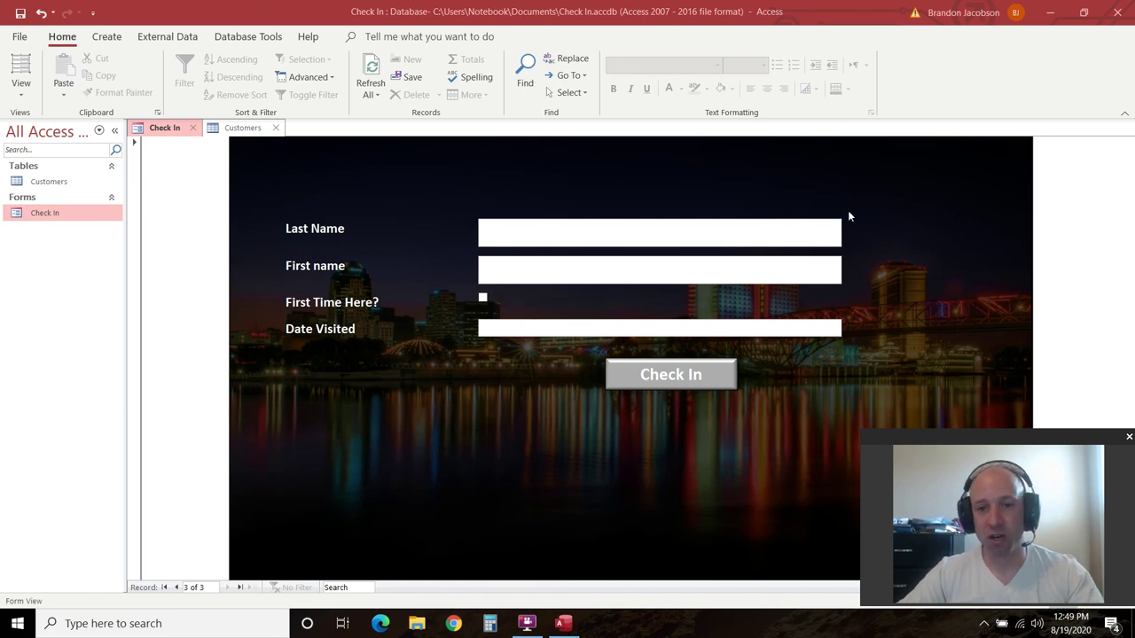
click(19, 14)
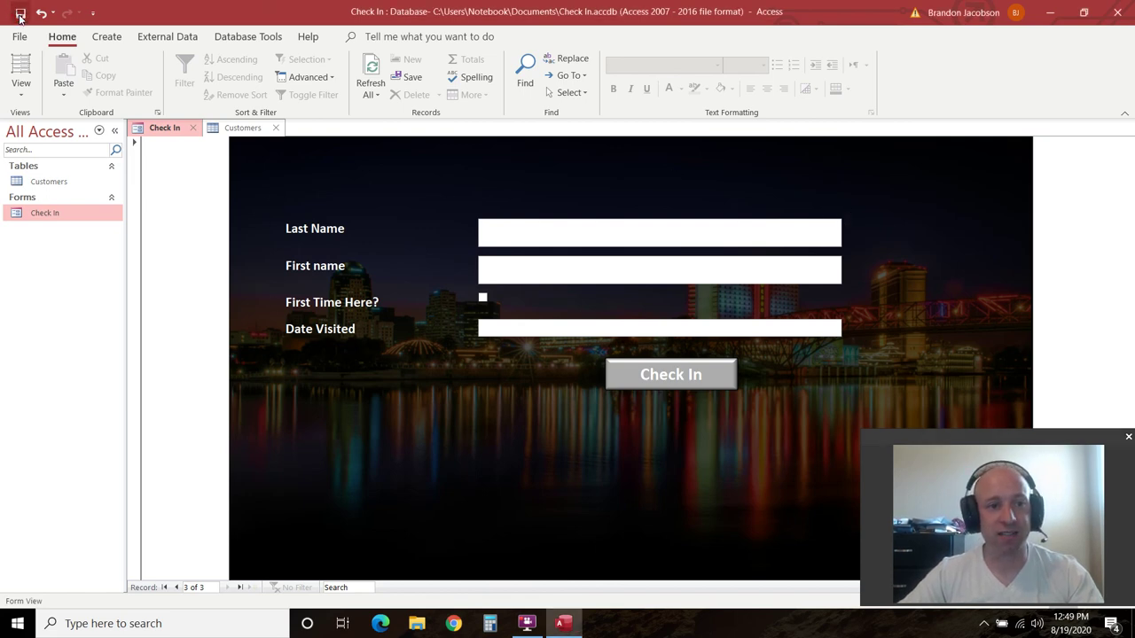
click(275, 128)
click(197, 129)
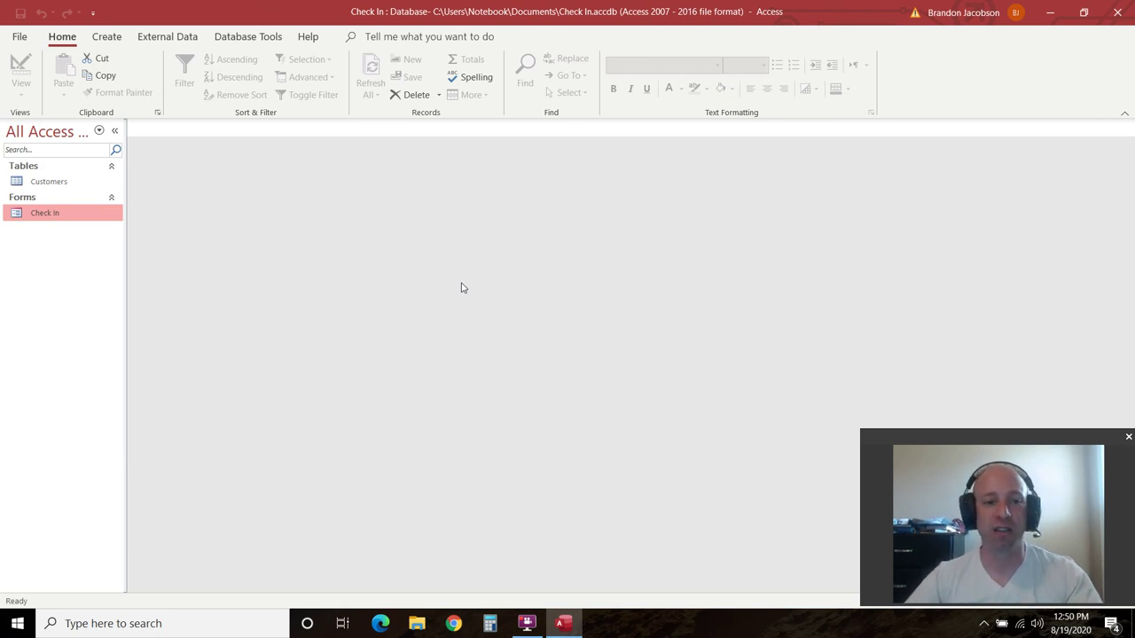
click(37, 181)
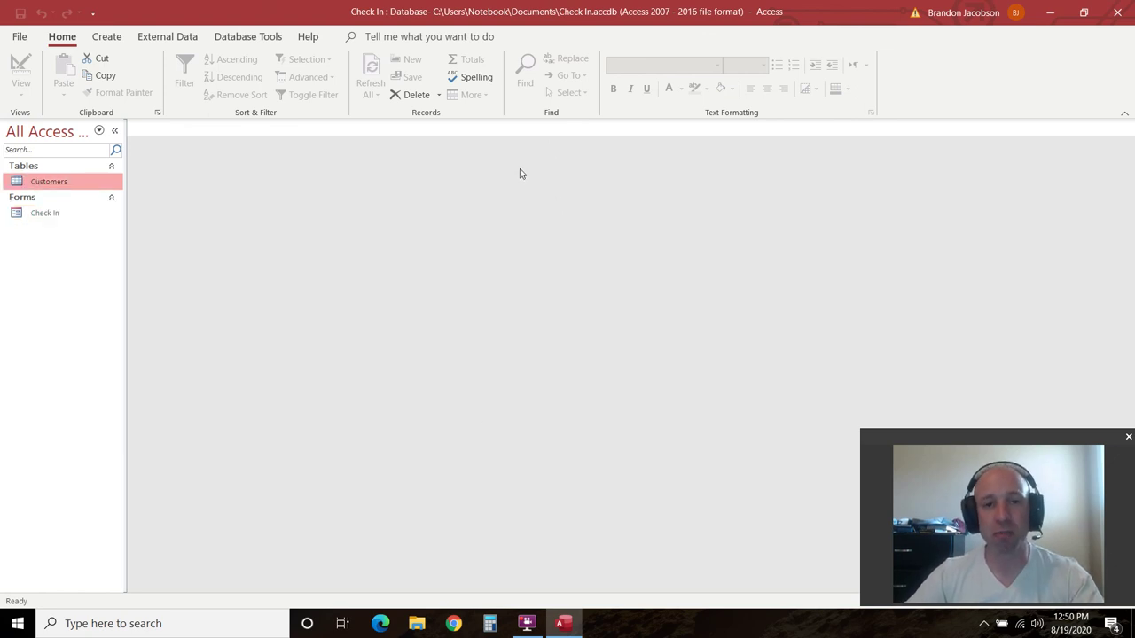